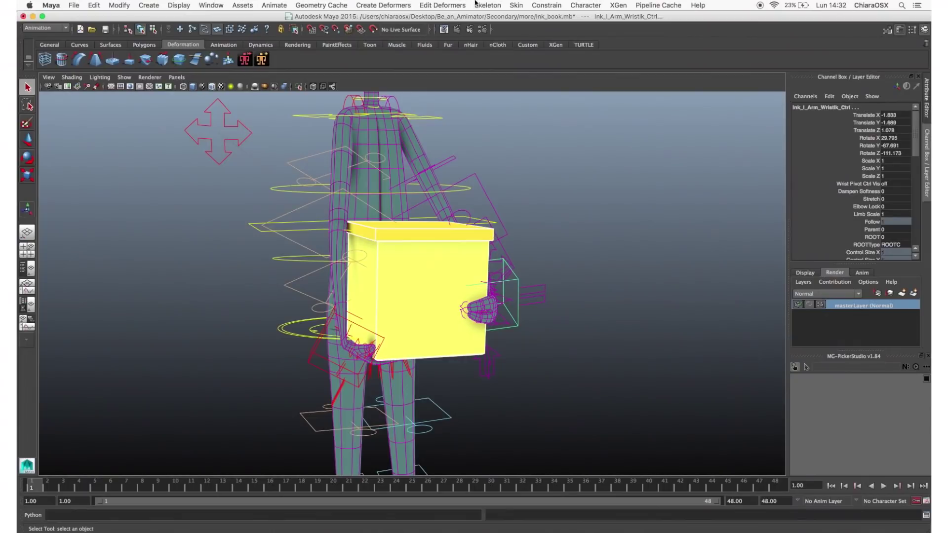
pyautogui.click(531, 4)
pyautogui.click(555, 58)
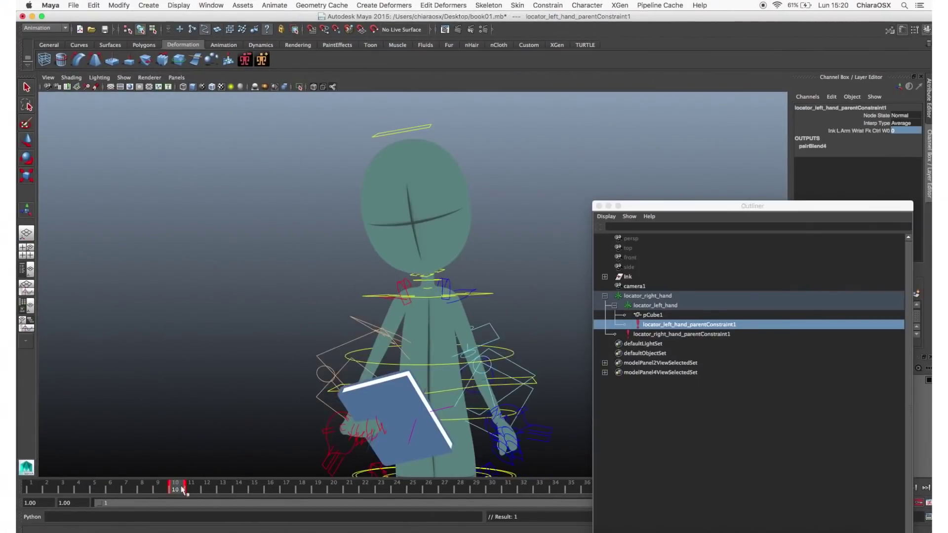
pyautogui.moveTo(184, 489); pyautogui.dragTo(320, 491)
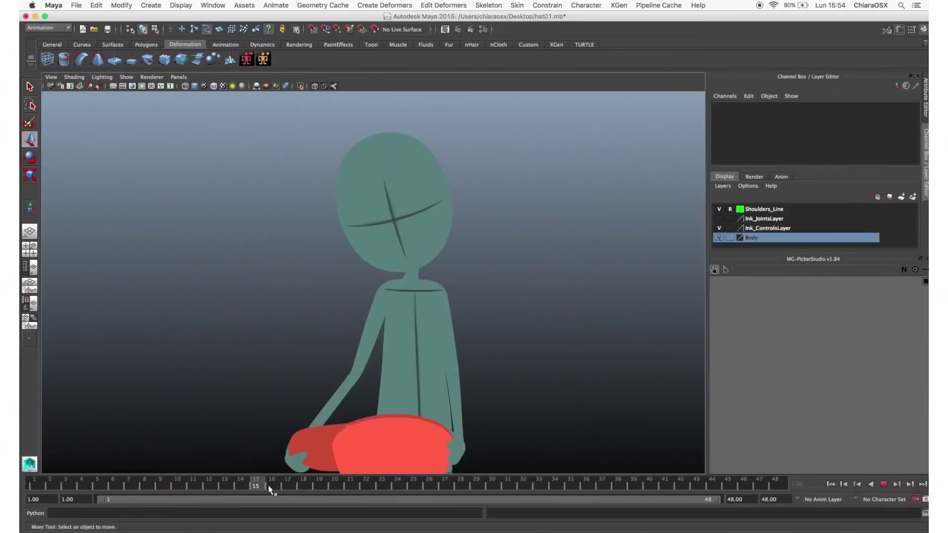
pyautogui.moveTo(267, 491); pyautogui.dragTo(541, 490)
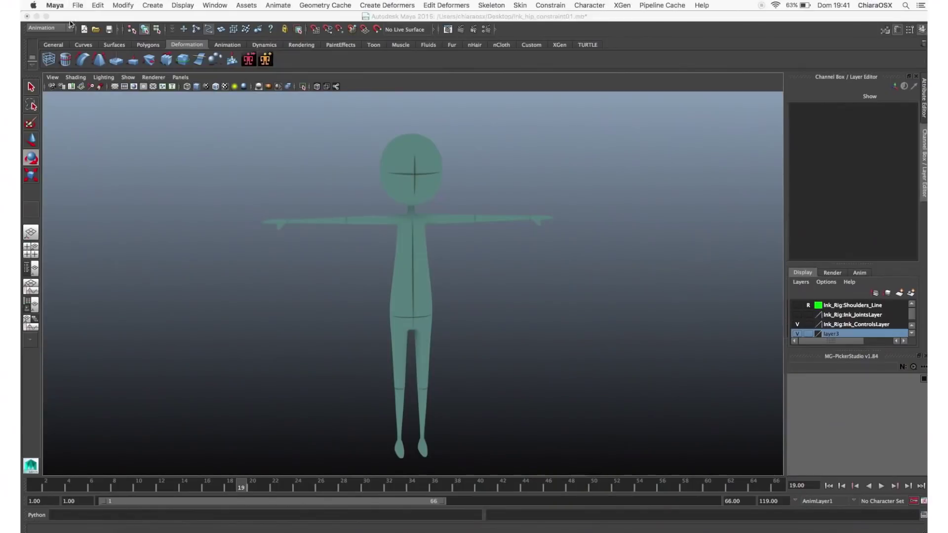
# Switch to the Animation menu set and open the Parent Constraint options
pyautogui.click(47, 28)
pyautogui.click(59, 40)
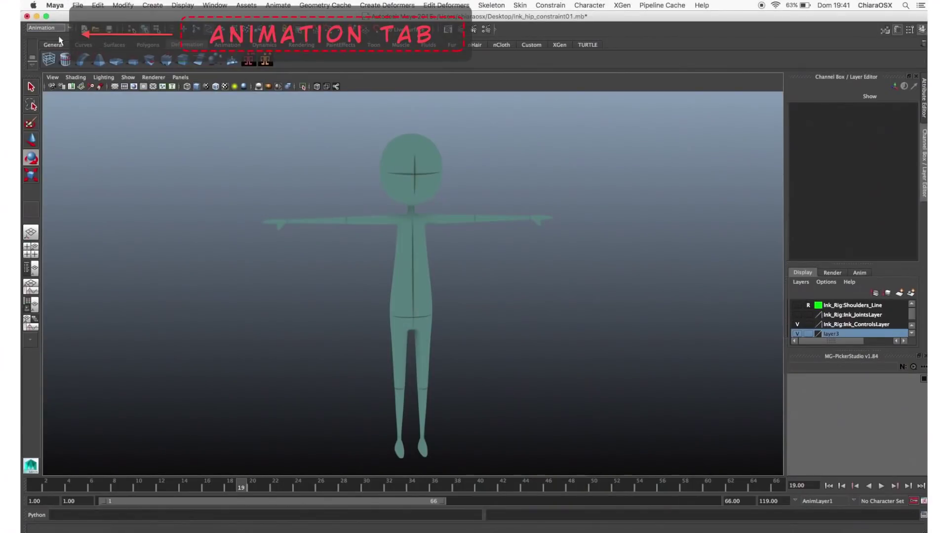
pyautogui.click(561, 6)
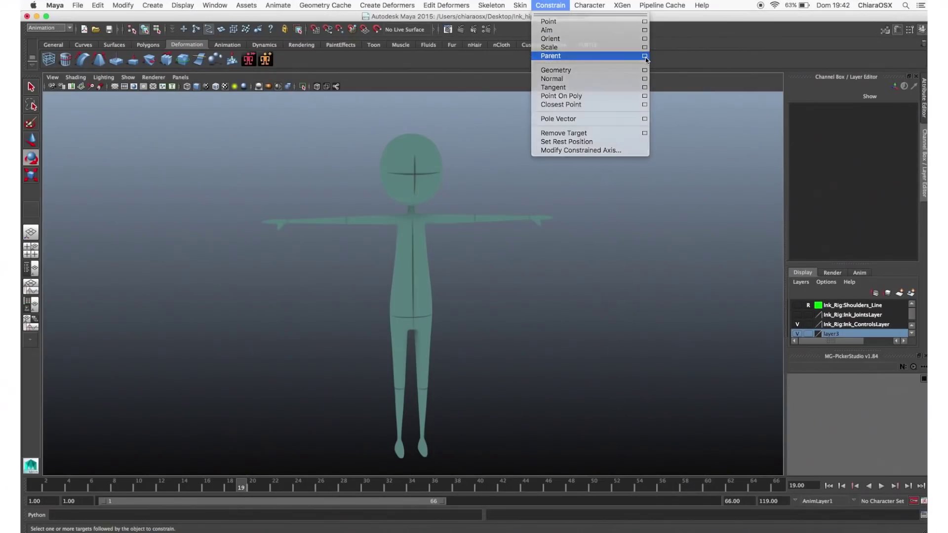
pyautogui.click(644, 60)
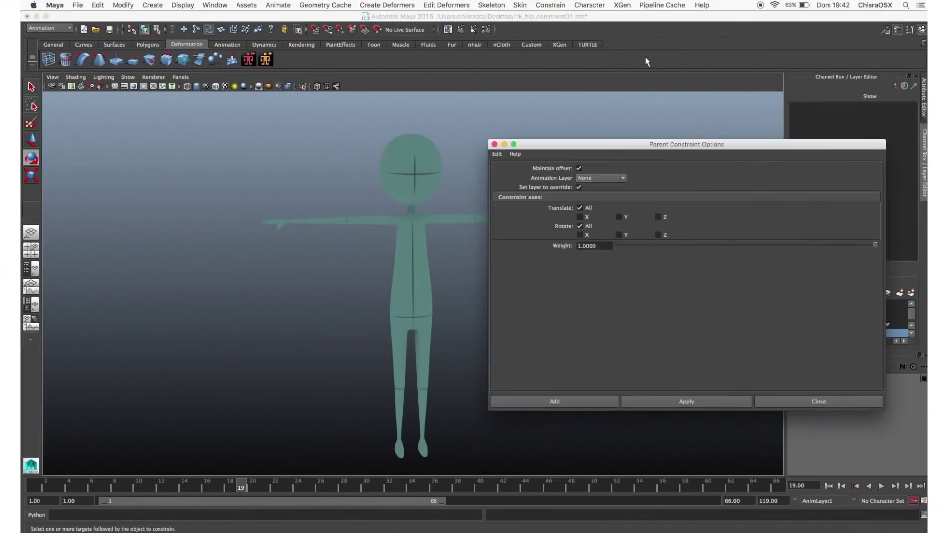
# Review the Maintain offset setting and the Translate and Rotate constraint axes in the Parent Constraint options
pyautogui.moveTo(641, 146); pyautogui.dragTo(395, 129)
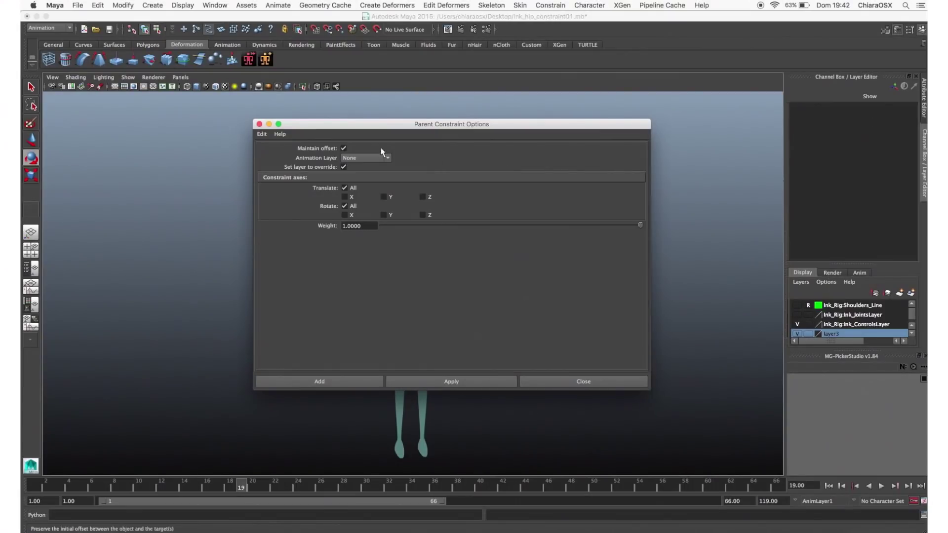
pyautogui.click(344, 148)
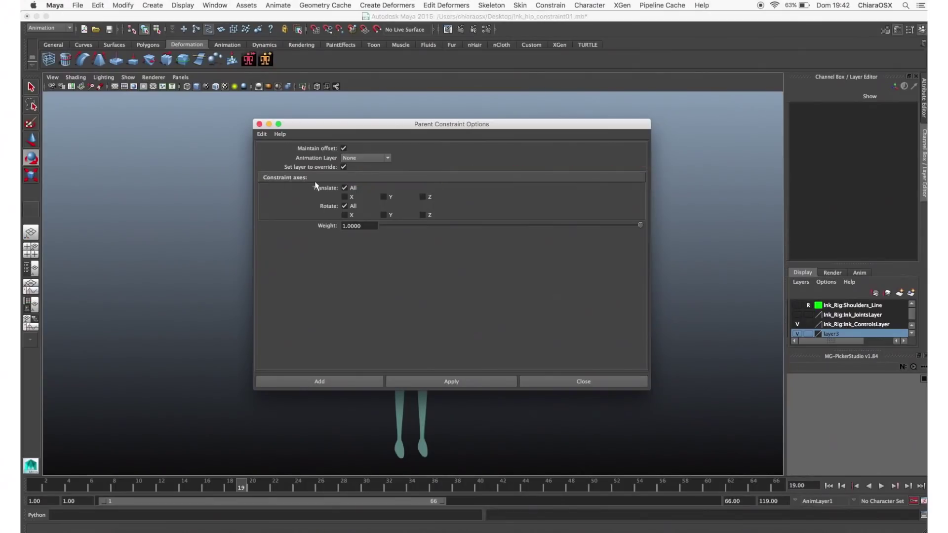
pyautogui.click(344, 197)
pyautogui.click(384, 197)
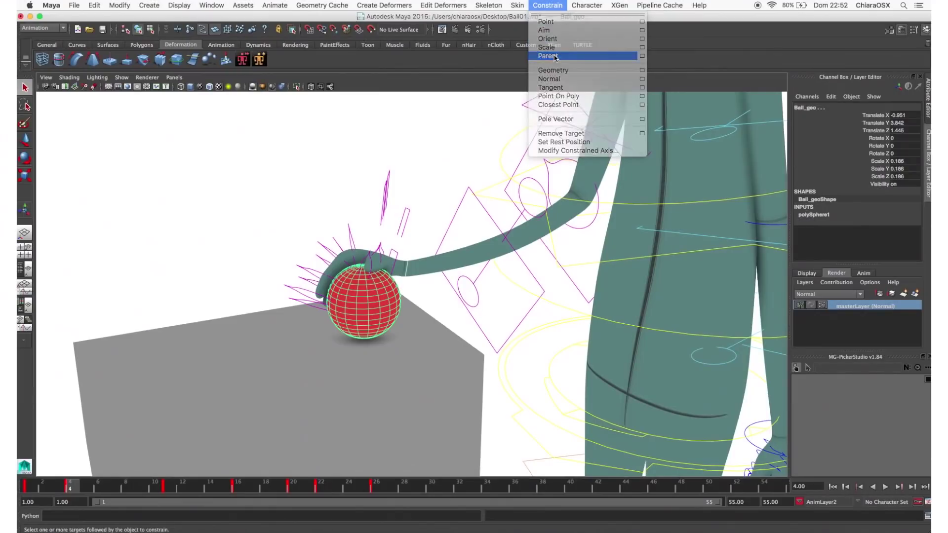
# Apply a parent constraint to the red ball so that it follows the hand
pyautogui.click(553, 56)
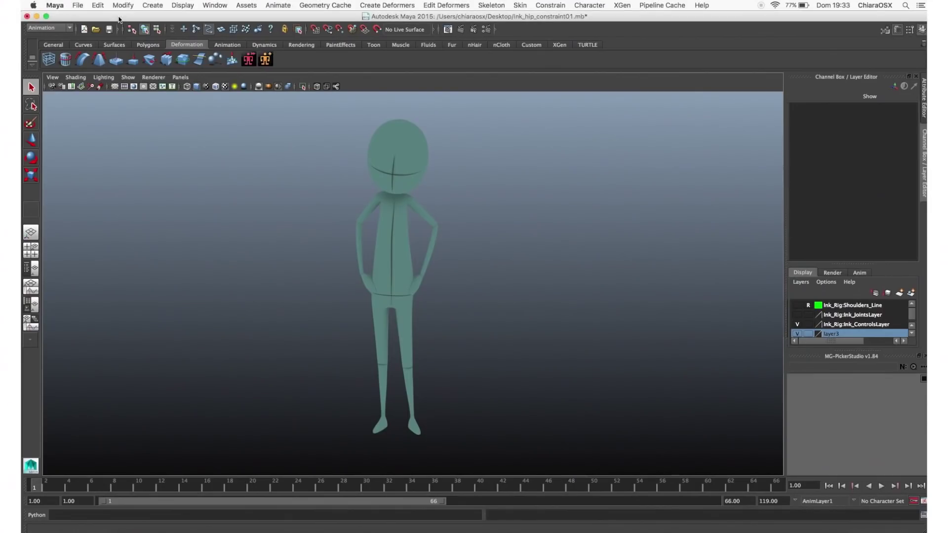
# Display the wireframe over the shaded character and frame the hips and hands with their rig controls
pyautogui.moveTo(529, 338)
pyautogui.keyDown('alt'); pyautogui.mouseDown()
pyautogui.moveTo(558, 347)
pyautogui.moveTo(499, 332)
pyautogui.mouseUp(); pyautogui.keyUp('alt')
pyautogui.click(75, 77)
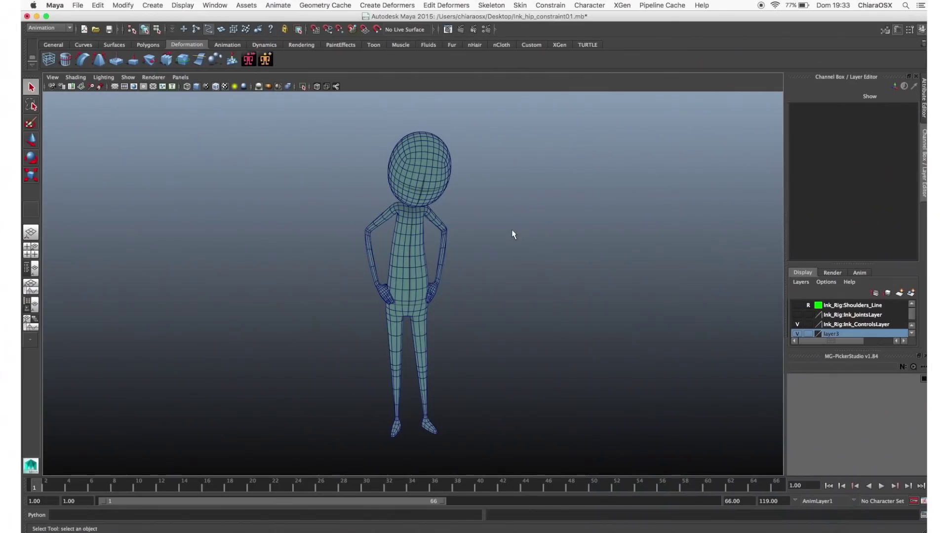
pyautogui.scroll(8, 512, 232)
pyautogui.keyDown('alt'); pyautogui.moveTo(527, 337); pyautogui.dragTo(525, 317); pyautogui.keyUp('alt')
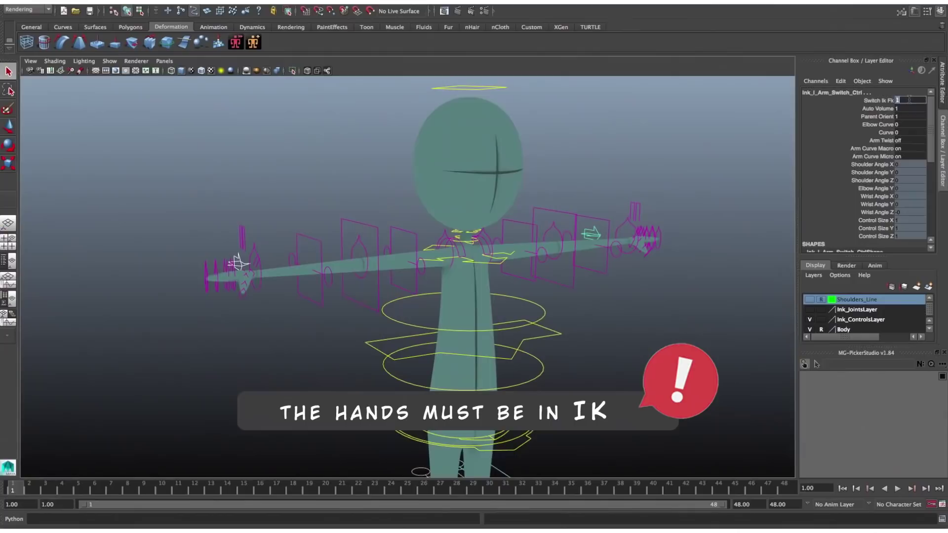
pyautogui.click(253, 268)
pyautogui.moveTo(254, 268)
pyautogui.mouseDown()
pyautogui.moveTo(246, 284)
pyautogui.moveTo(233, 285)
pyautogui.moveTo(237, 274)
pyautogui.mouseUp()
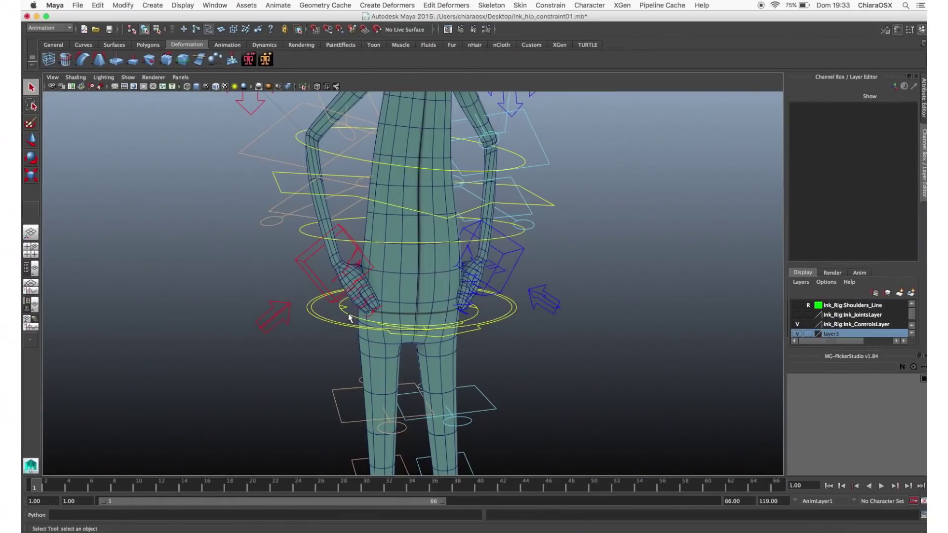
# Select the secondary root control at the hips, test moving it and undo the moves
pyautogui.click(348, 314)
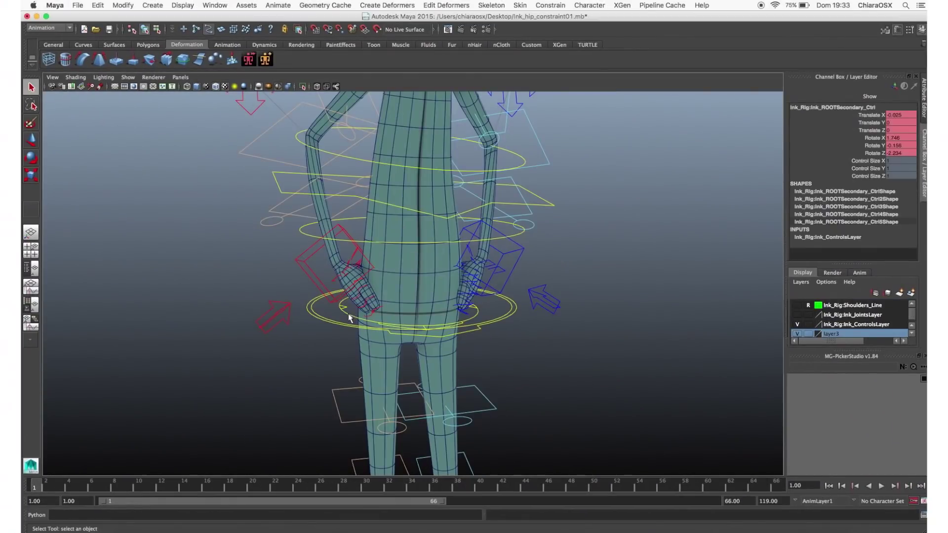
pyautogui.press('w')
pyautogui.moveTo(410, 306); pyautogui.dragTo(390, 308)
pyautogui.moveTo(391, 308); pyautogui.dragTo(396, 303, button='middle')
pyautogui.hotkey('ctrl', 'z')
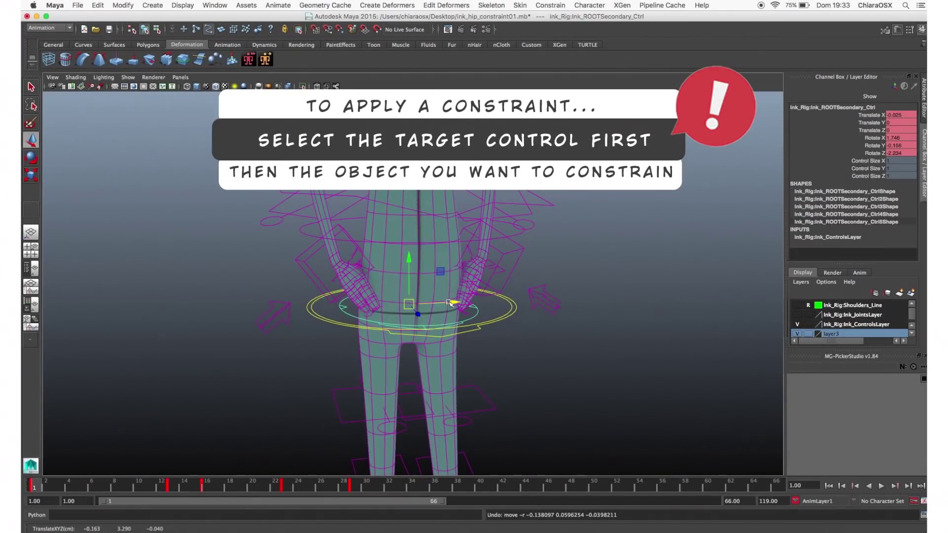
pyautogui.moveTo(445, 302)
pyautogui.mouseDown()
pyautogui.moveTo(459, 306)
pyautogui.moveTo(438, 311)
pyautogui.mouseUp()
pyautogui.hotkey('ctrl', 'z')
pyautogui.press('q')
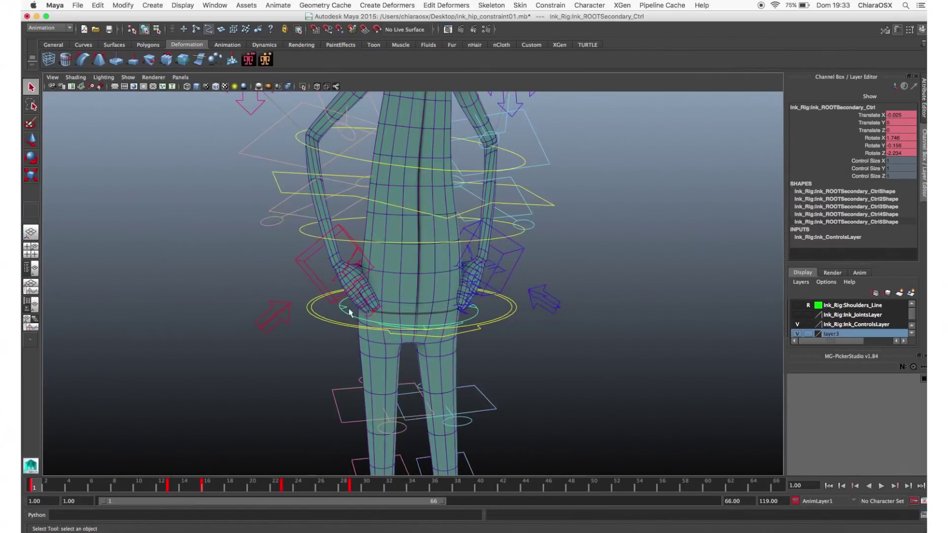
# Add the right wrist IK control to the hip control selection and open the Parent Constraint options
pyautogui.click(310, 281)
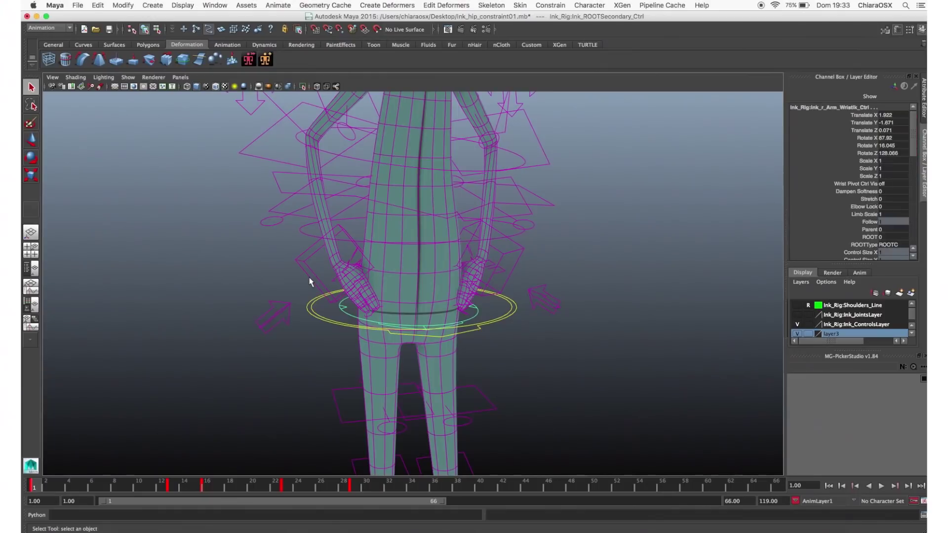
pyautogui.click(63, 29)
pyautogui.click(49, 35)
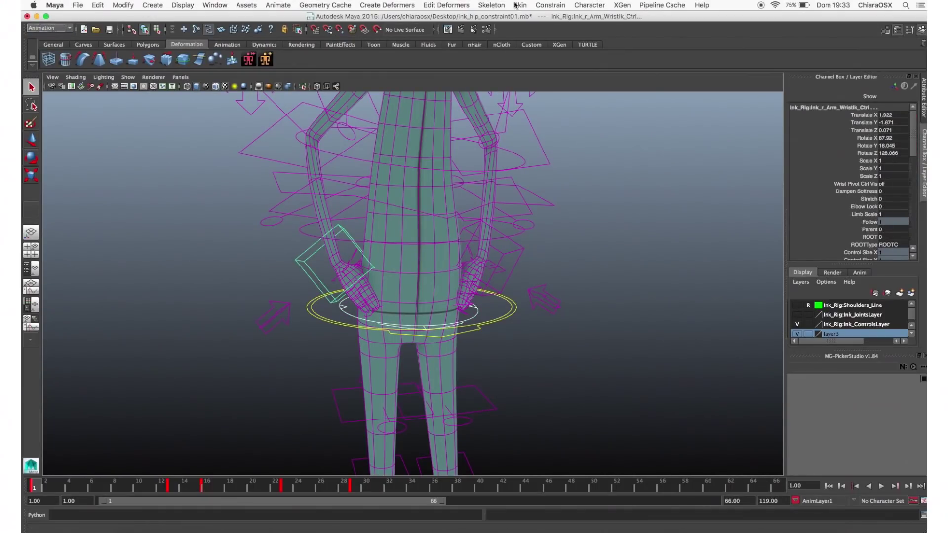
pyautogui.click(538, 6)
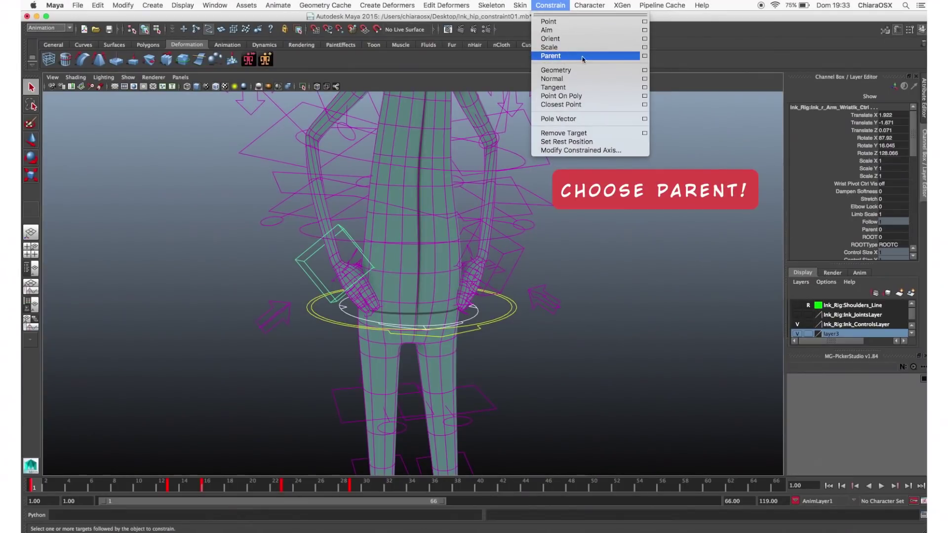
pyautogui.click(645, 56)
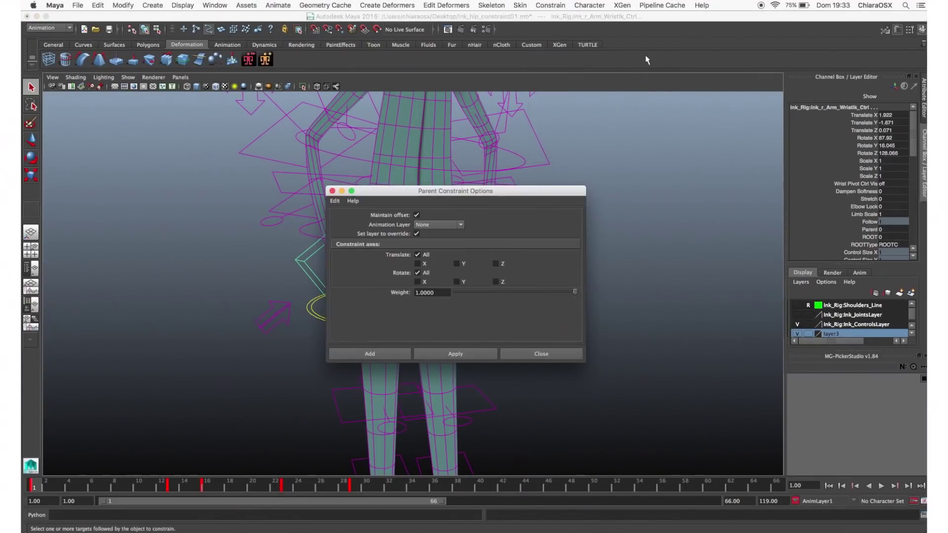
# Apply the parent constraint to the right wrist with Maintain offset on, then check its translate and rotate channels
pyautogui.moveTo(473, 188); pyautogui.dragTo(503, 90)
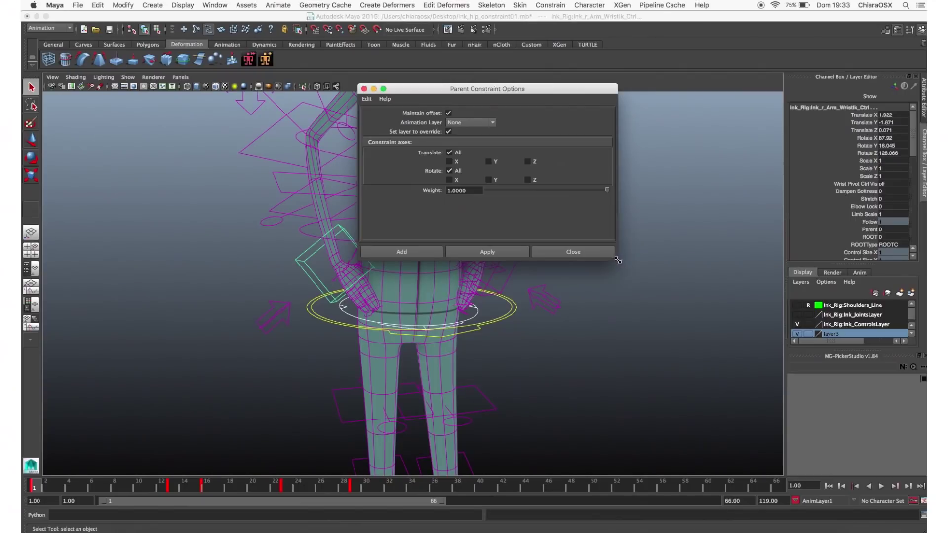
pyautogui.moveTo(619, 261); pyautogui.dragTo(755, 353)
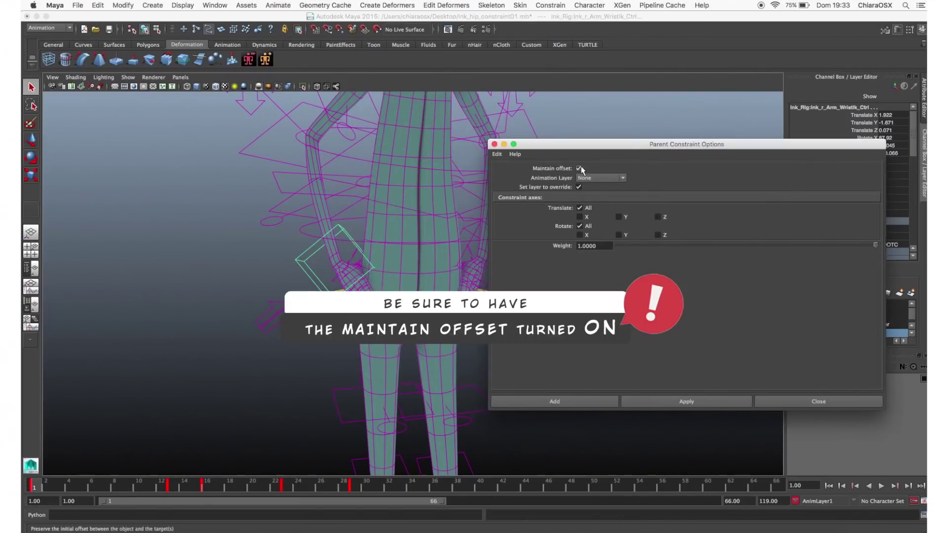
pyautogui.click(579, 168)
pyautogui.click(579, 168)
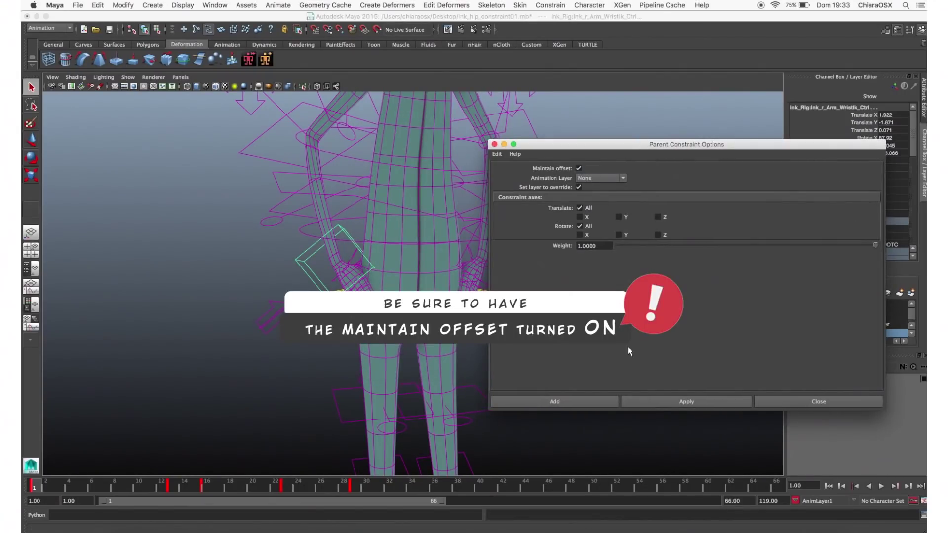
pyautogui.click(689, 403)
pyautogui.moveTo(864, 115); pyautogui.dragTo(861, 156)
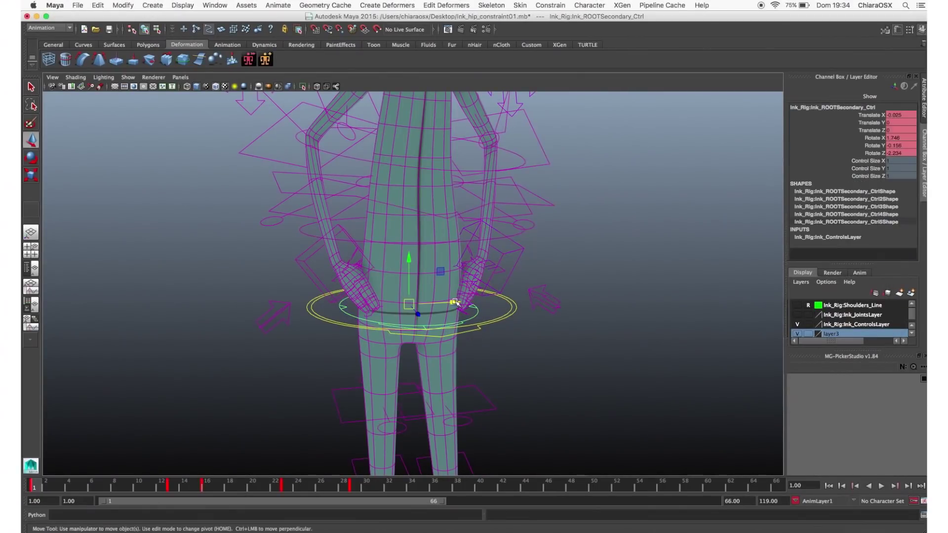
# Parent-constrain the left wrist IK control to the secondary root control at the hips
pyautogui.moveTo(453, 302)
pyautogui.mouseDown()
pyautogui.moveTo(462, 302)
pyautogui.moveTo(453, 302)
pyautogui.mouseUp()
pyautogui.press('super+z')
pyautogui.keyDown('shift'); pyautogui.click(516, 251); pyautogui.keyUp('shift')
pyautogui.click(550, 5)
pyautogui.click(563, 56)
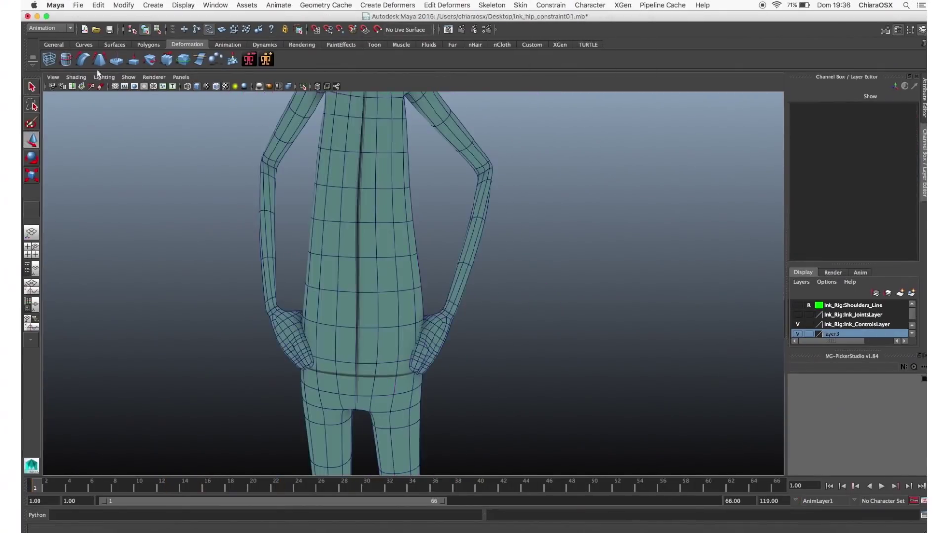
# Show NURBS curves in the viewport and set a key on the right wrist IK control at frame 10
pyautogui.click(128, 77)
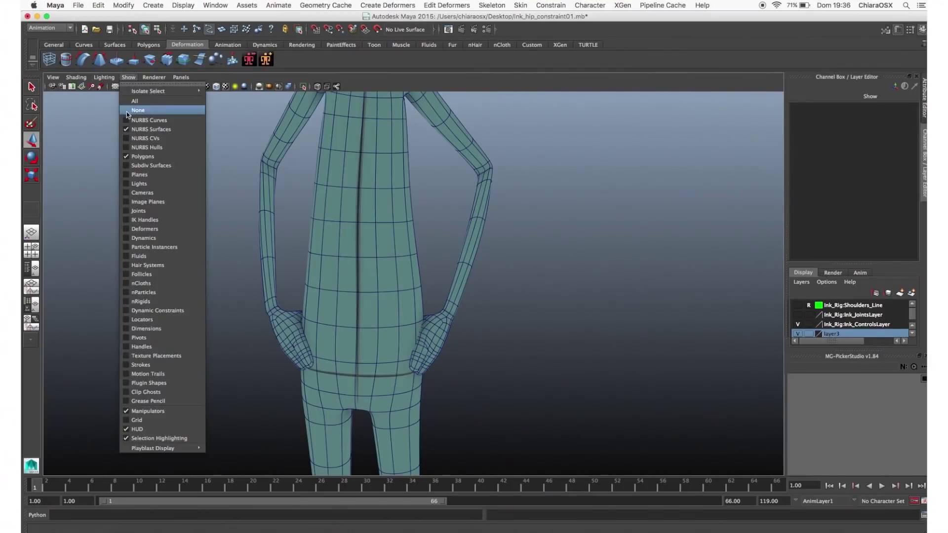
pyautogui.click(132, 121)
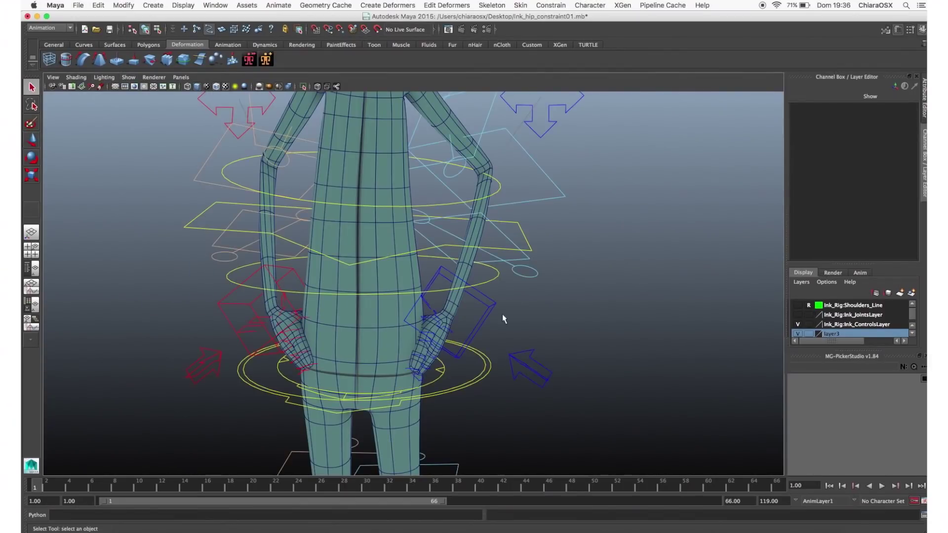
pyautogui.click(276, 283)
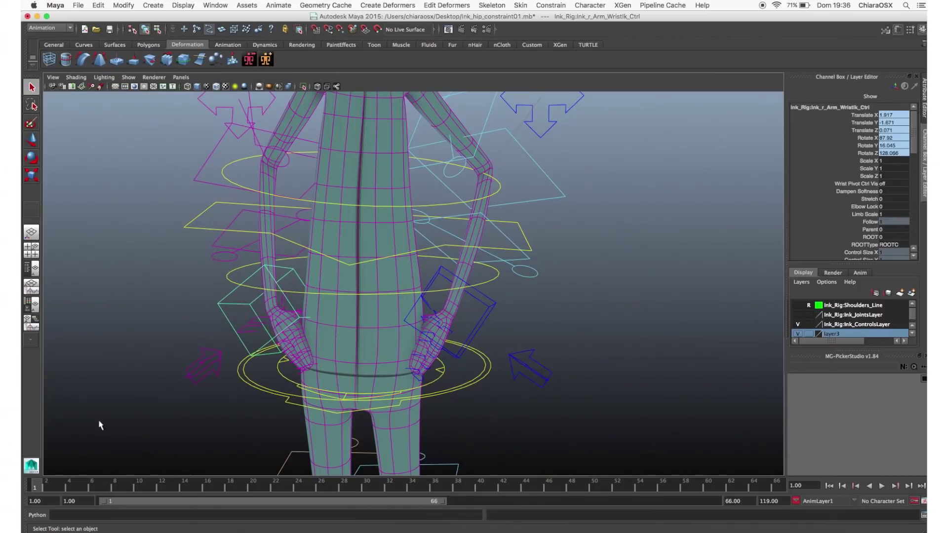
pyautogui.moveTo(136, 486); pyautogui.dragTo(139, 489)
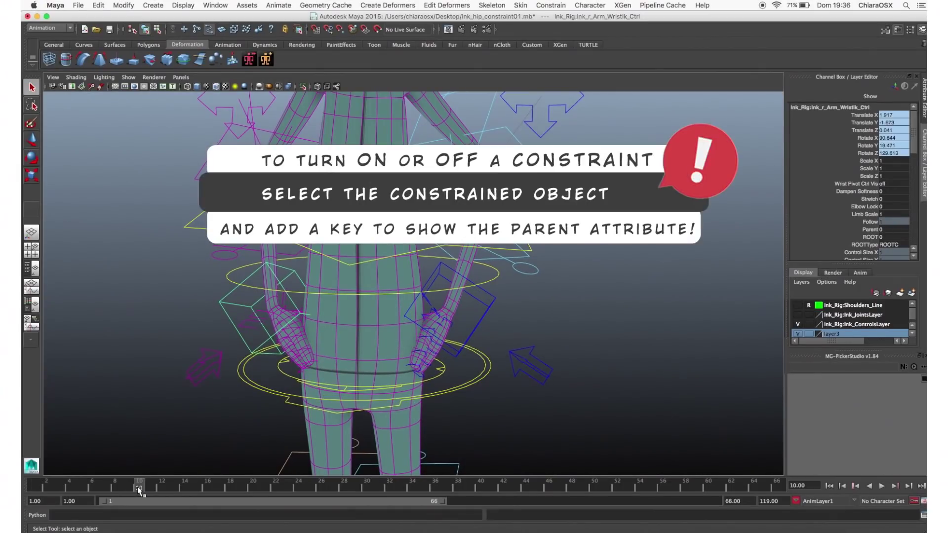
pyautogui.press('s')
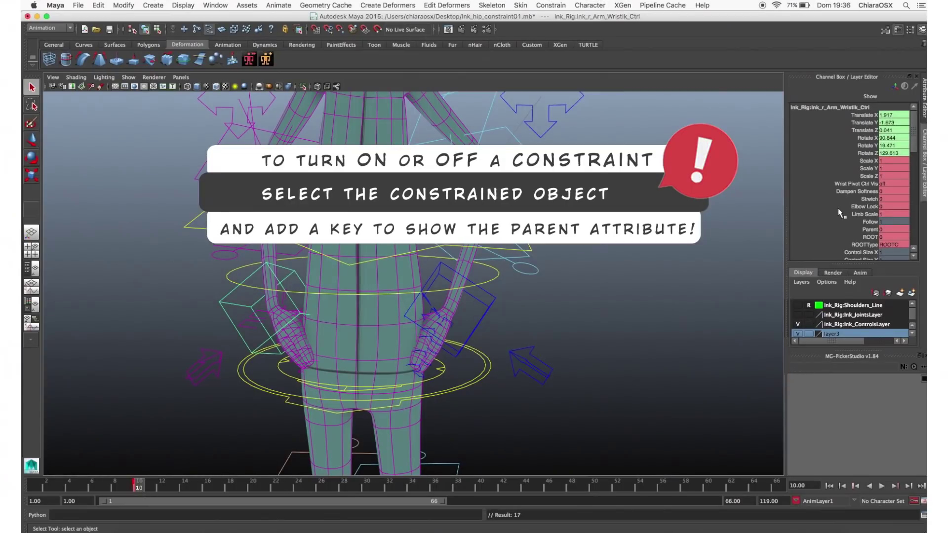
# Key the right wrist control's Blend Parent 1 attribute at frame 10
pyautogui.moveTo(917, 142); pyautogui.dragTo(918, 170)
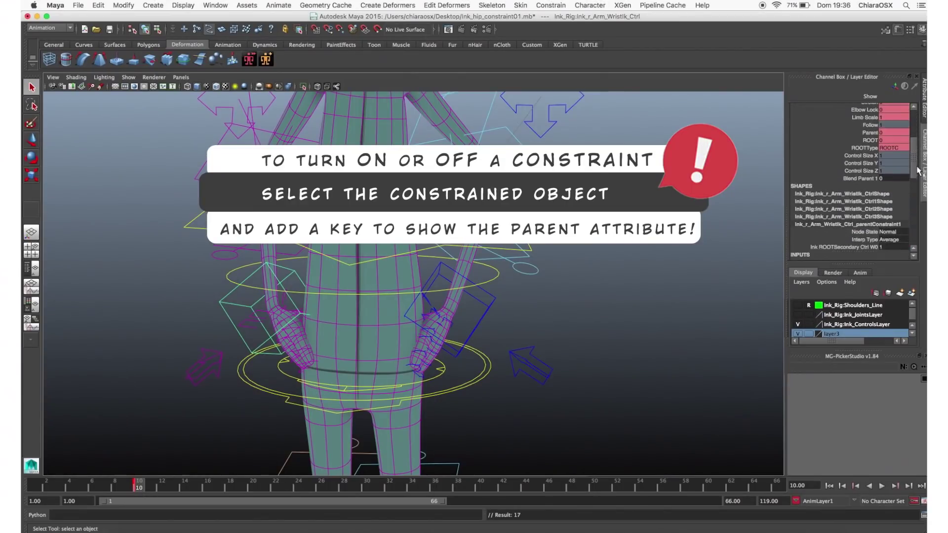
pyautogui.click(850, 180)
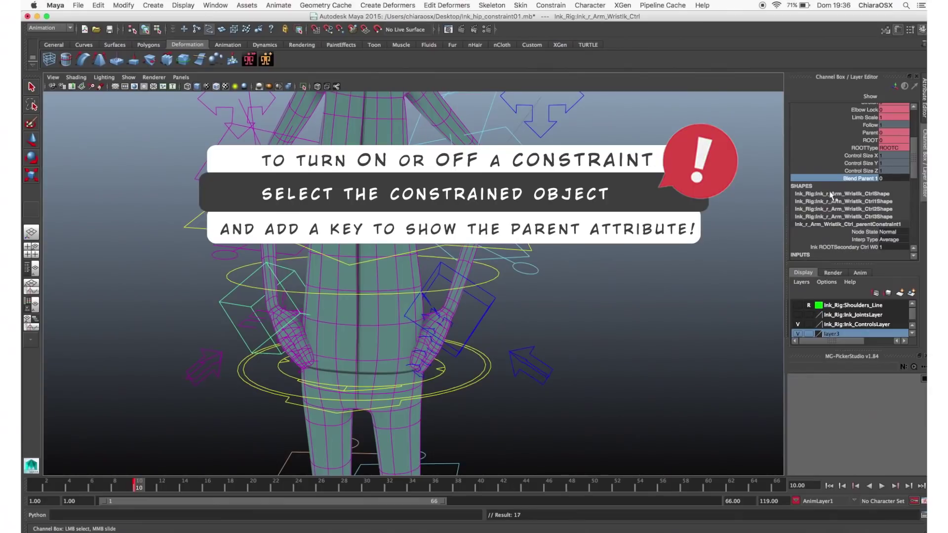
pyautogui.rightClick(848, 181)
pyautogui.click(861, 189)
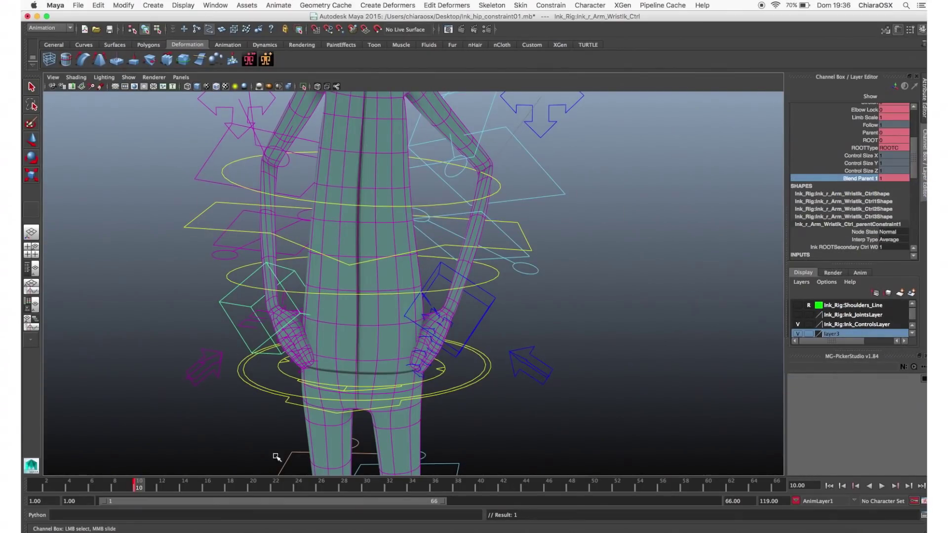
# Set the right wrist control's Blend Parent 1 to 0 at frame 11
pyautogui.click(151, 488)
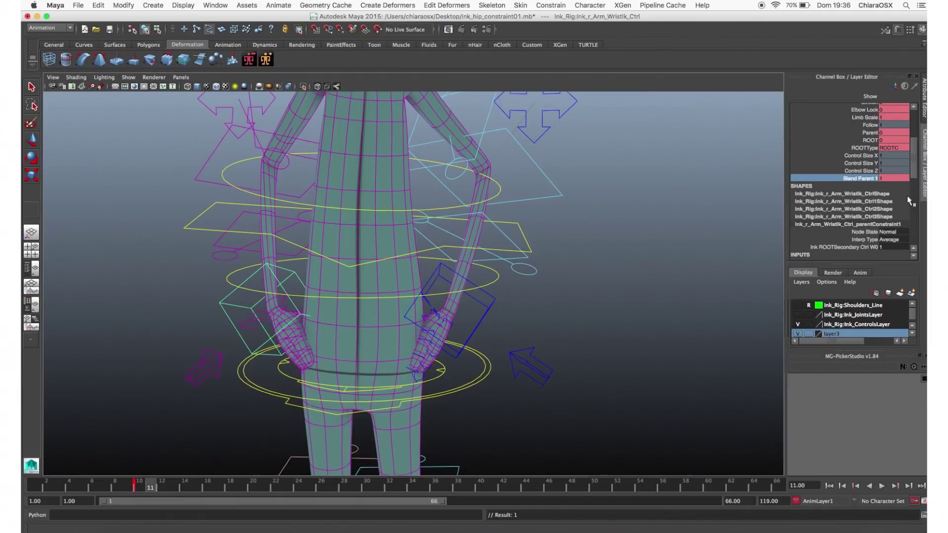
pyautogui.doubleClick(895, 178)
pyautogui.write('0')
pyautogui.press('Return')
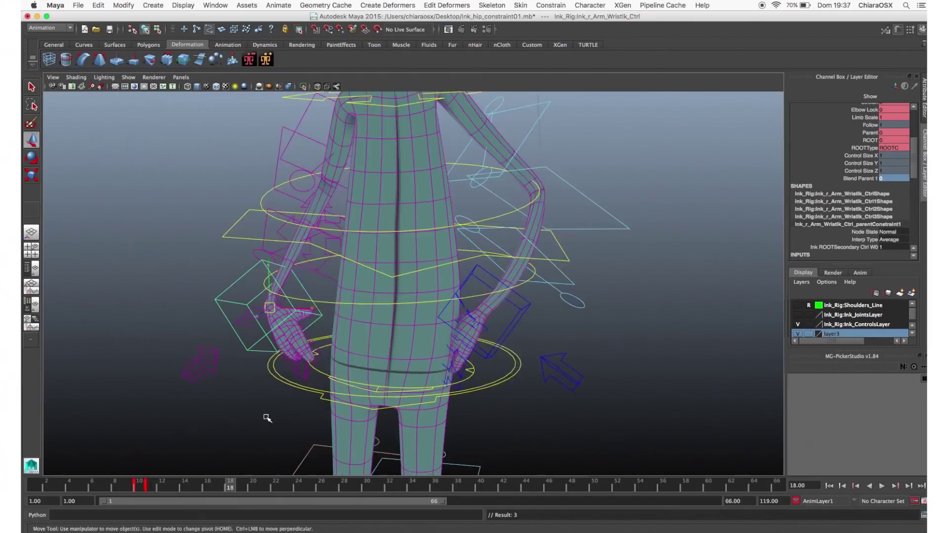
# Move and rotate the right wrist control away from the hip at frame 11
pyautogui.moveTo(267, 417); pyautogui.dragTo(260, 322, button='middle')
pyautogui.press('e')
pyautogui.moveTo(261, 321); pyautogui.dragTo(245, 285)
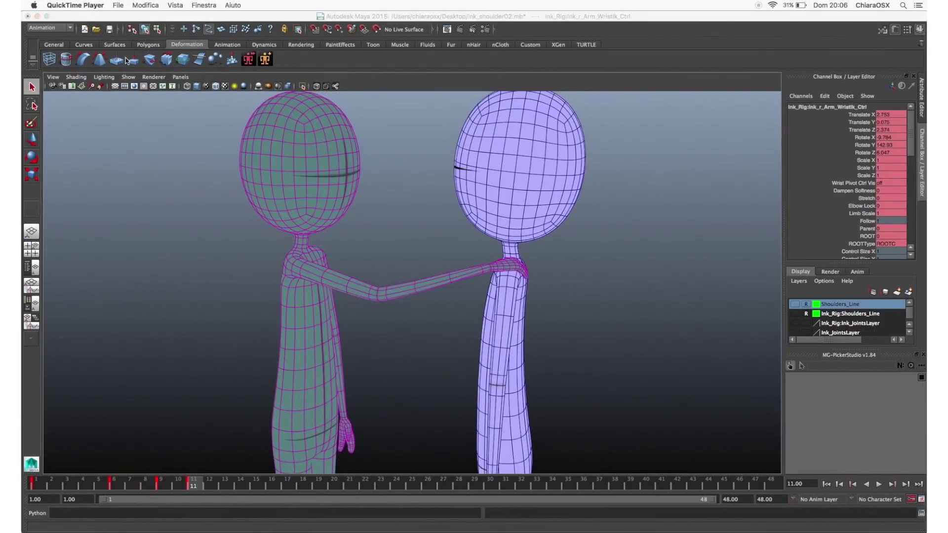
# Turn off the wireframe overlay in the two-character scene and scrub the animation to frame 3
pyautogui.click(77, 78)
pyautogui.click(77, 78)
pyautogui.click(114, 168)
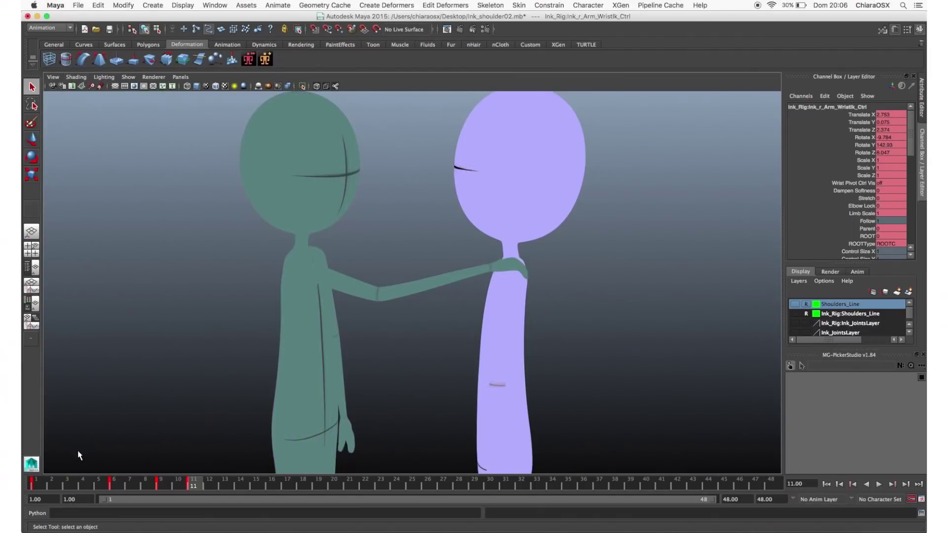
pyautogui.moveTo(37, 484); pyautogui.dragTo(66, 483)
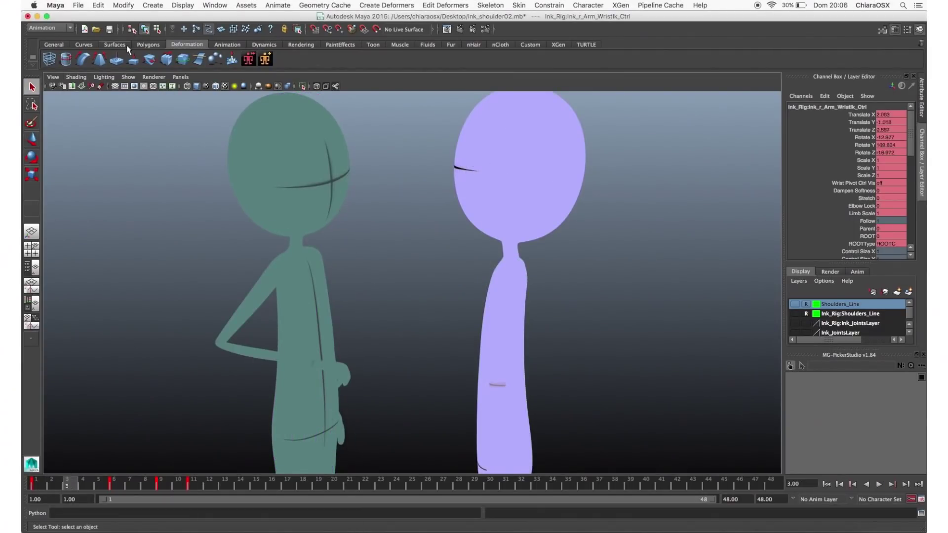
# Parent-constrain the teal character's right wrist control to the purple character's left clavicle control at frame 15
pyautogui.click(154, 77)
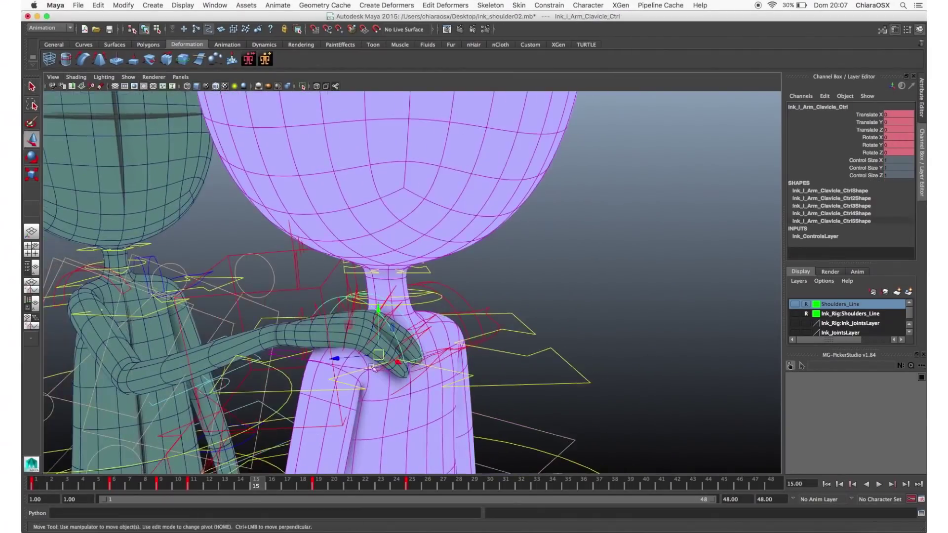
pyautogui.press('super+z')
pyautogui.press('q')
pyautogui.keyDown('shift'); pyautogui.click(319, 291); pyautogui.keyUp('shift')
pyautogui.click(559, 5)
pyautogui.click(563, 42)
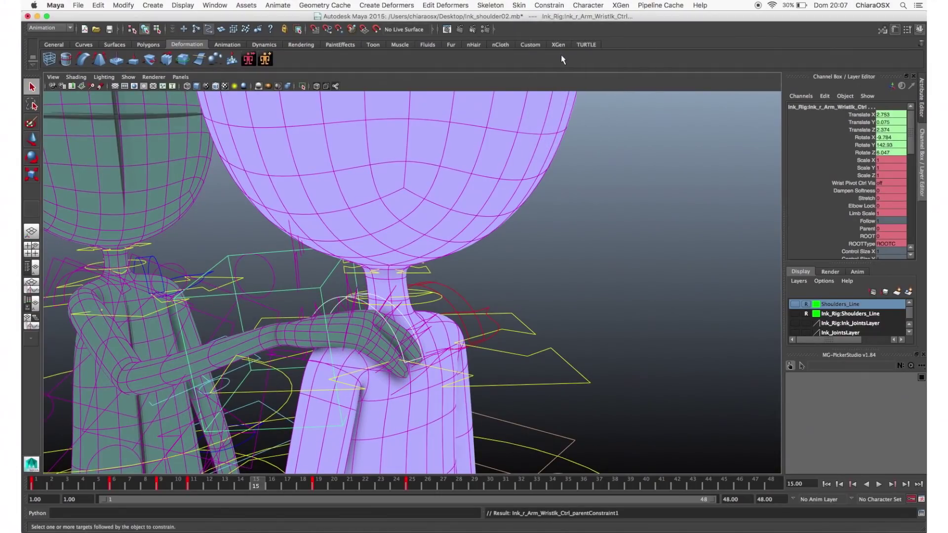
# Key the teal character's right wrist Blend Parent 1 attribute at frame 15 and play the animation
pyautogui.moveTo(911, 125); pyautogui.dragTo(913, 157)
pyautogui.rightClick(858, 159)
pyautogui.click(859, 174)
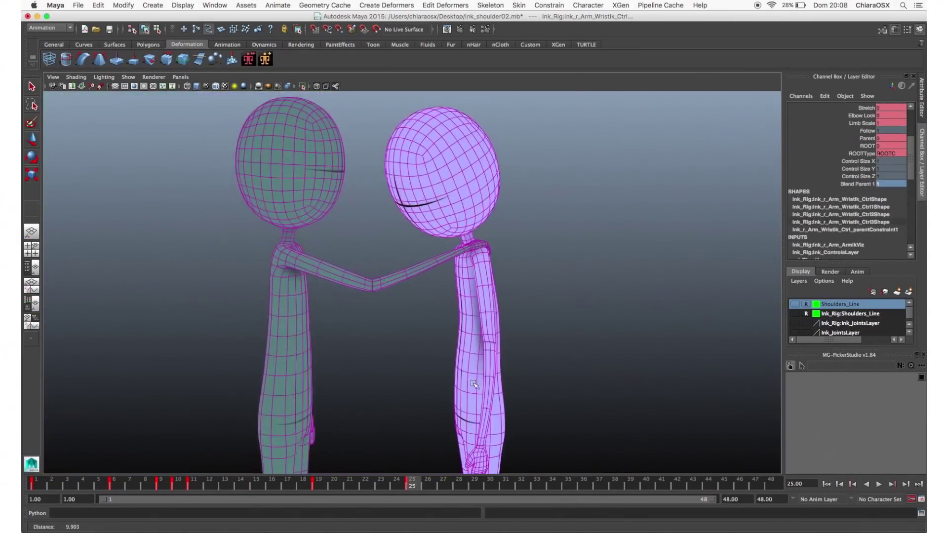
pyautogui.hotkey('alt', 'v')
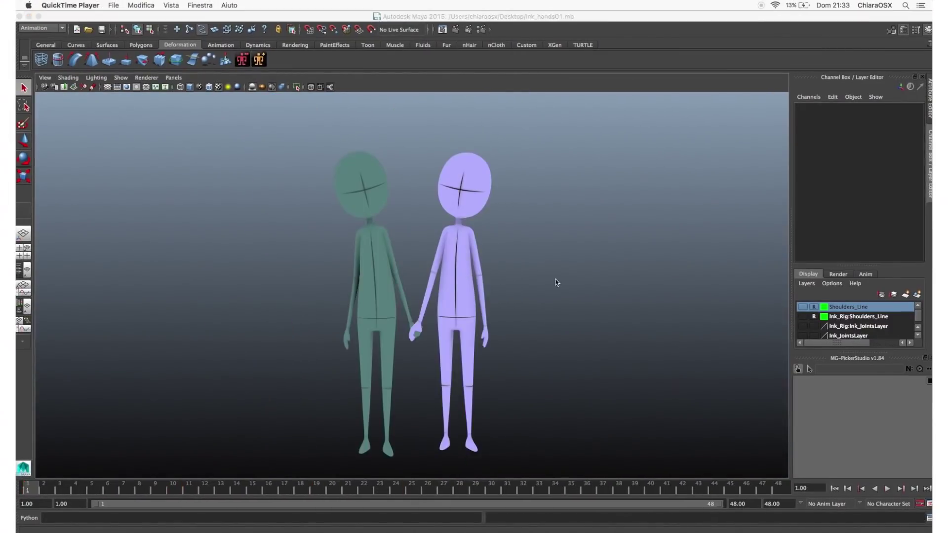
# Parent-constrain the purple character's right wrist control to the teal character's wrist control in the hand-holding scene
pyautogui.click(514, 269)
pyautogui.keyDown('alt'); pyautogui.moveTo(513, 268); pyautogui.dragTo(435, 304); pyautogui.keyUp('alt')
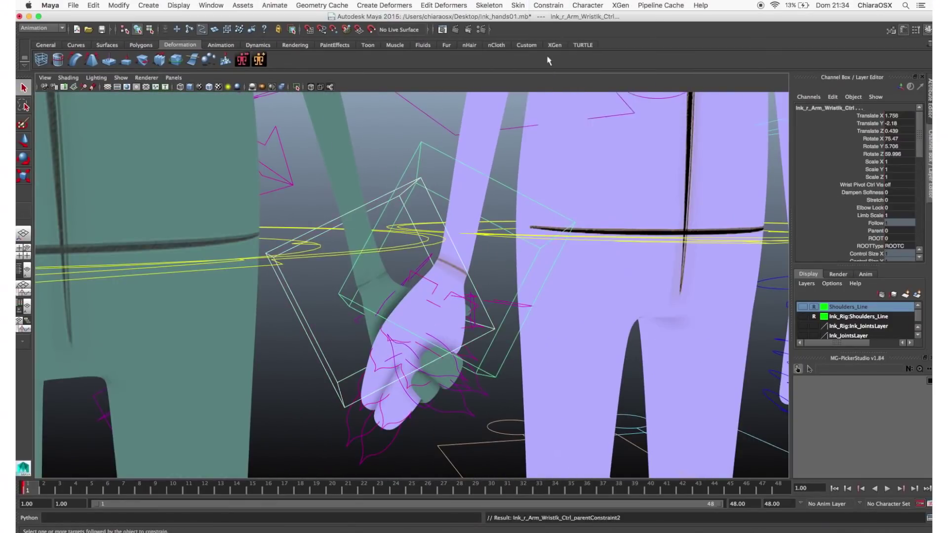
pyautogui.click(416, 304)
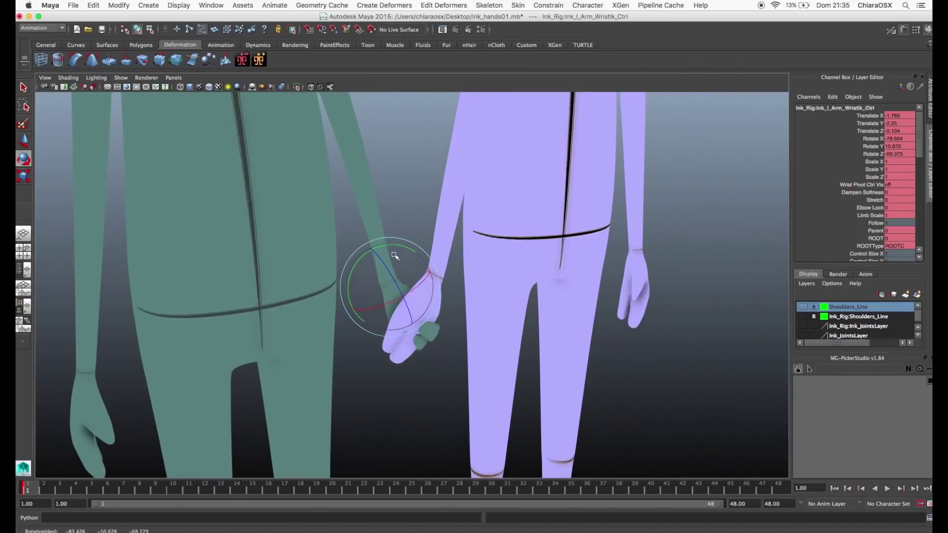
pyautogui.moveTo(394, 250); pyautogui.dragTo(404, 274)
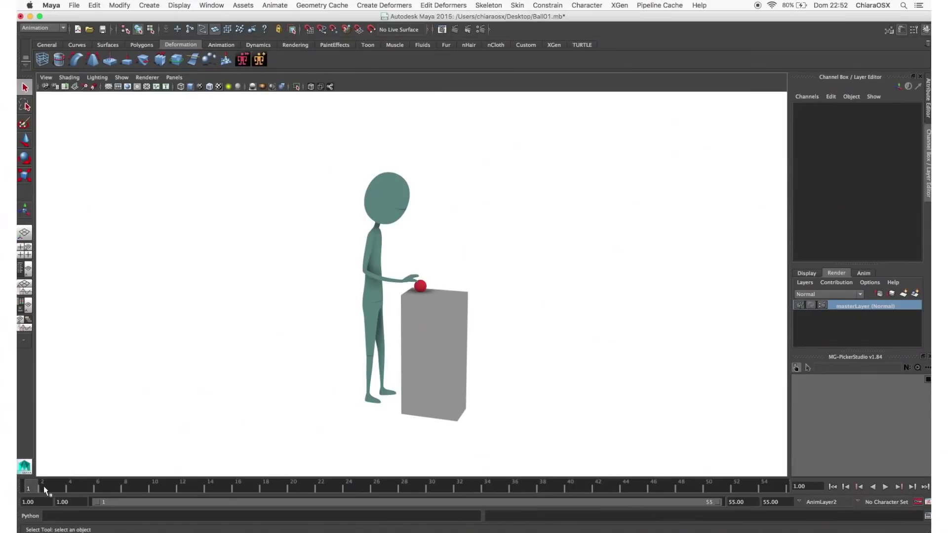
# Go to frame 4 of the ball scene and show the rig's control curves around the hand
pyautogui.moveTo(44, 485); pyautogui.dragTo(64, 491)
pyautogui.click(75, 489)
pyautogui.keyDown('alt'); pyautogui.moveTo(490, 301); pyautogui.dragTo(396, 292); pyautogui.keyUp('alt')
pyautogui.keyDown('alt'); pyautogui.moveTo(445, 316); pyautogui.dragTo(530, 376, button='right'); pyautogui.keyUp('alt')
pyautogui.keyDown('alt'); pyautogui.moveTo(530, 375); pyautogui.dragTo(423, 313); pyautogui.keyUp('alt')
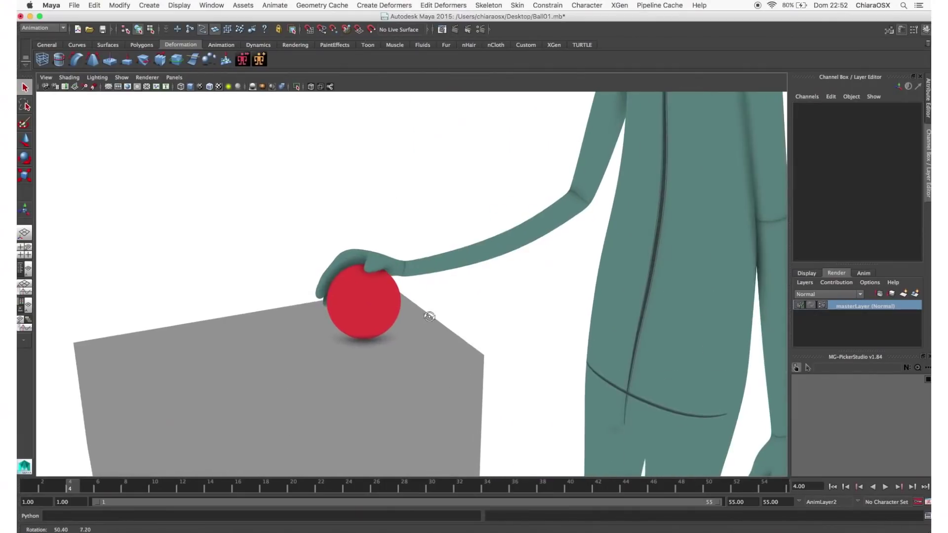
pyautogui.click(122, 77)
pyautogui.click(142, 120)
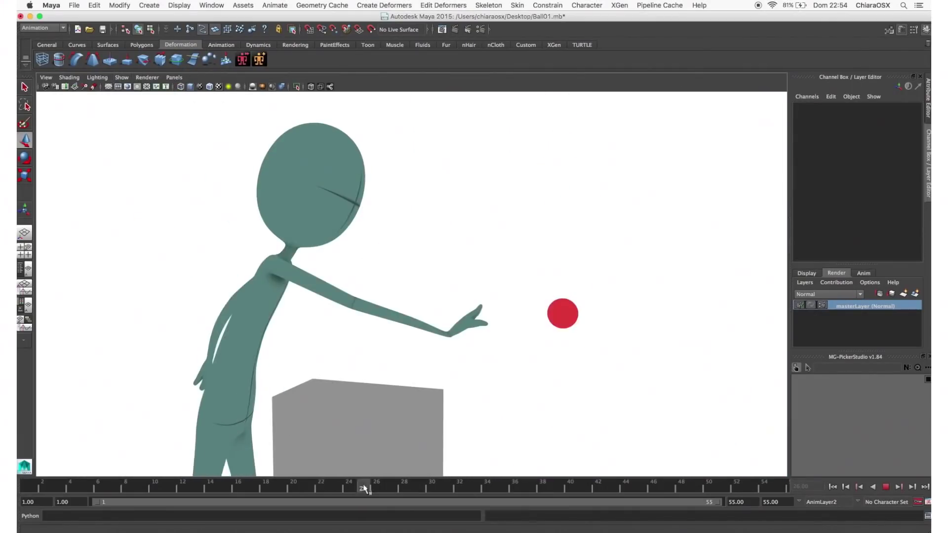
pyautogui.moveTo(364, 485); pyautogui.dragTo(417, 487)
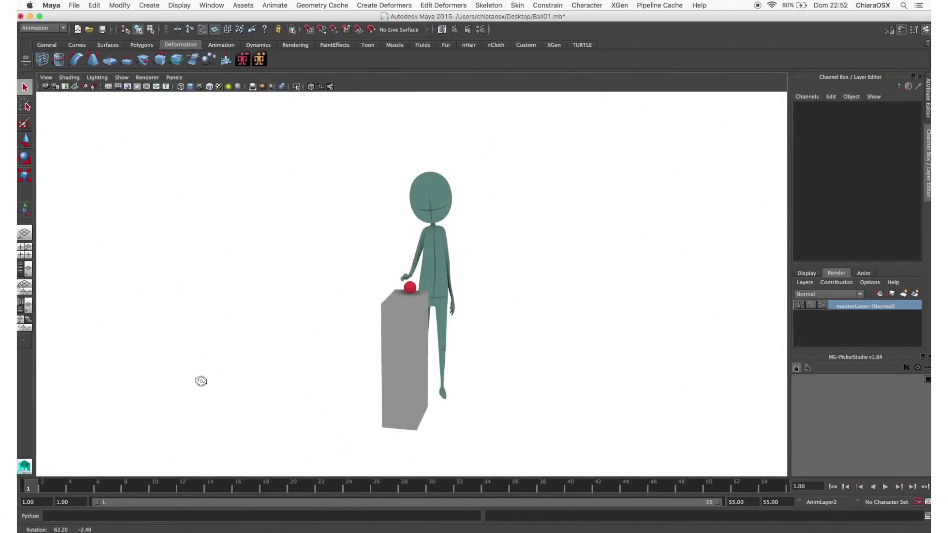
pyautogui.keyDown('alt'); pyautogui.moveTo(201, 381); pyautogui.dragTo(290, 381); pyautogui.keyUp('alt')
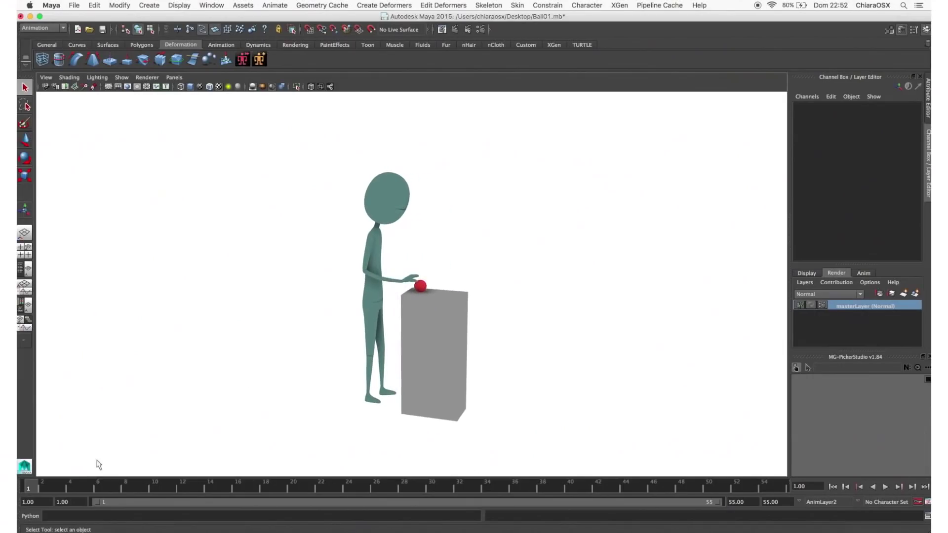
# Display the character's control curves with the hand gripping the ball at frame 4
pyautogui.moveTo(58, 488); pyautogui.dragTo(72, 487)
pyautogui.keyDown('alt'); pyautogui.moveTo(505, 305); pyautogui.dragTo(394, 336); pyautogui.keyUp('alt')
pyautogui.keyDown('alt'); pyautogui.moveTo(395, 336); pyautogui.dragTo(551, 381, button='right'); pyautogui.keyUp('alt')
pyautogui.keyDown('alt'); pyautogui.moveTo(551, 381); pyautogui.dragTo(452, 370); pyautogui.keyUp('alt')
pyautogui.click(122, 78)
pyautogui.click(129, 109)
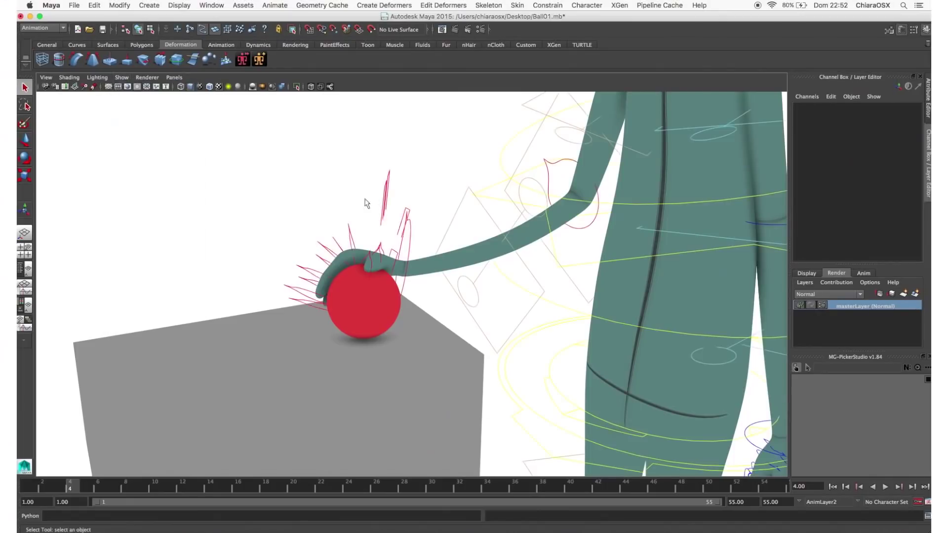
# Parent-constrain Ball_geo to the wrist control of the gripping hand and key the ball at frame 4
pyautogui.click(410, 227)
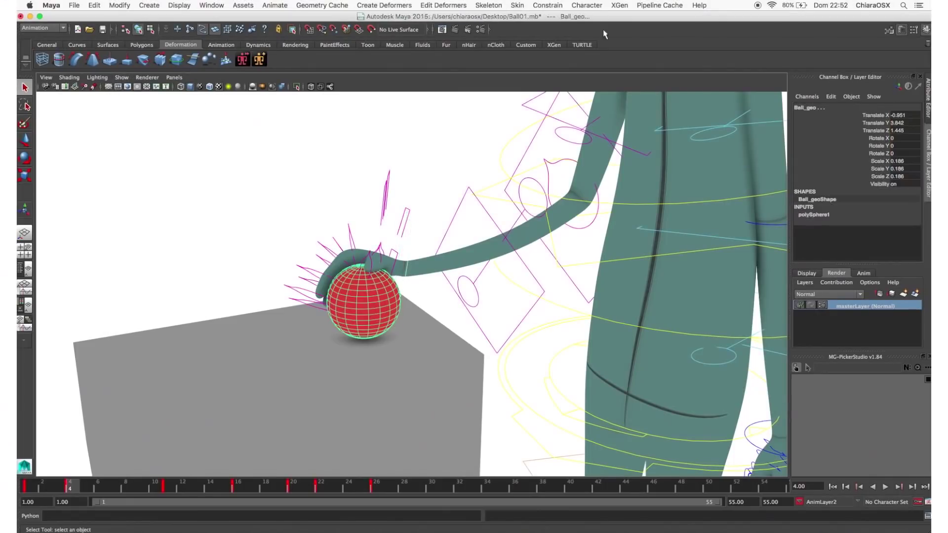
pyautogui.click(547, 5)
pyautogui.click(558, 56)
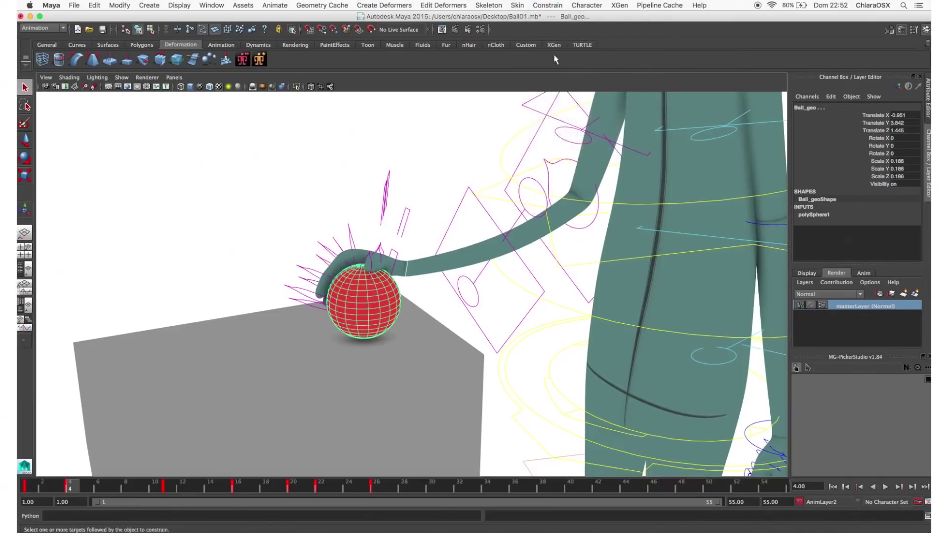
pyautogui.press('s')
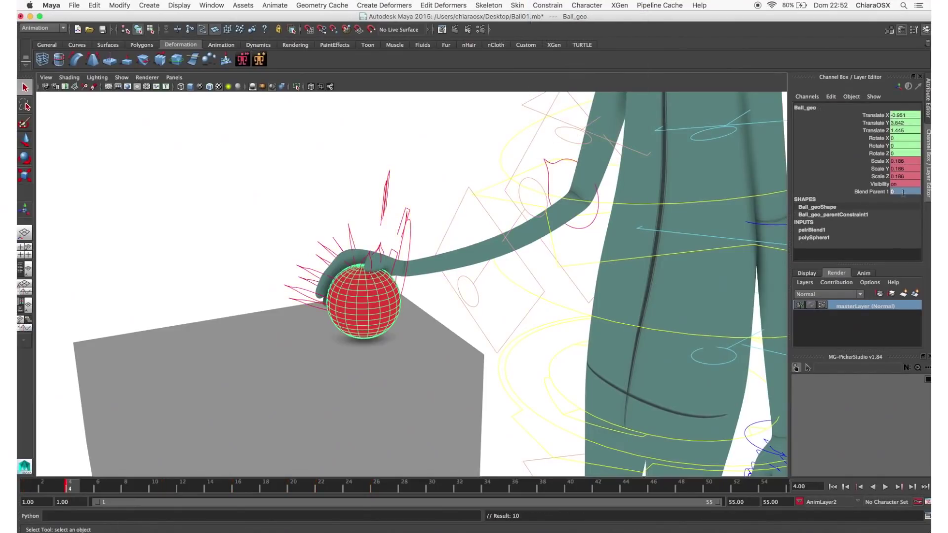
# Key Ball_geo's Blend Parent 1 attribute at frame 4
pyautogui.click(870, 192)
pyautogui.rightClick(870, 192)
pyautogui.click(870, 210)
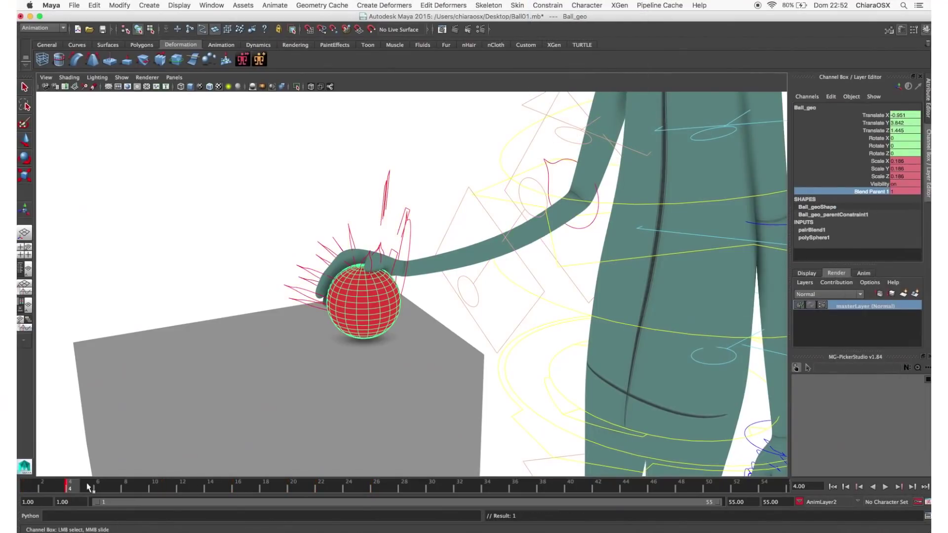
# Set Ball_geo's Blend Parent 1 to 0 at frame 3, before the hand grips the ball
pyautogui.click(64, 488)
pyautogui.doubleClick(906, 191)
pyautogui.write('0')
pyautogui.press('Return')
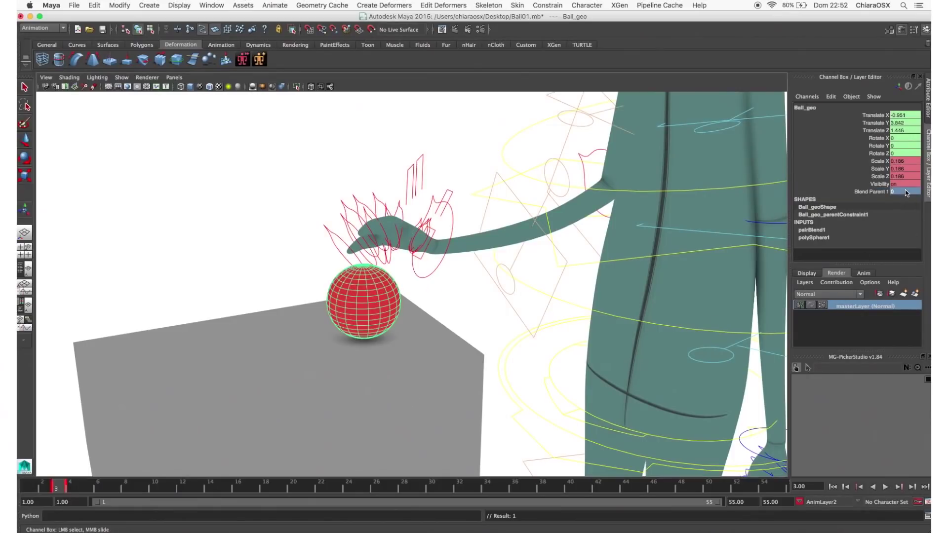
pyautogui.keyDown('alt'); pyautogui.moveTo(394, 366); pyautogui.dragTo(380, 354); pyautogui.keyUp('alt')
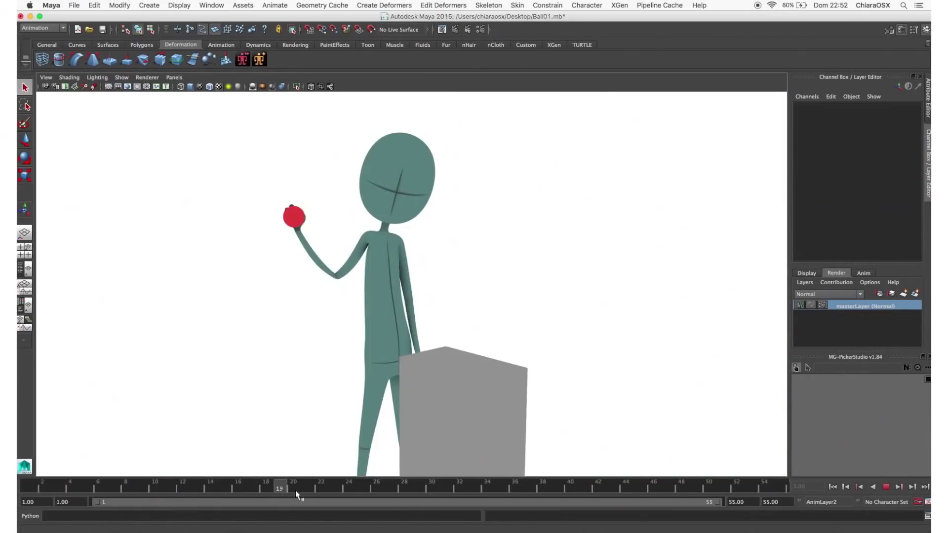
# Scrub the ball animation to frame 22 and select the ball in the outstretched hand
pyautogui.moveTo(295, 490); pyautogui.dragTo(320, 491)
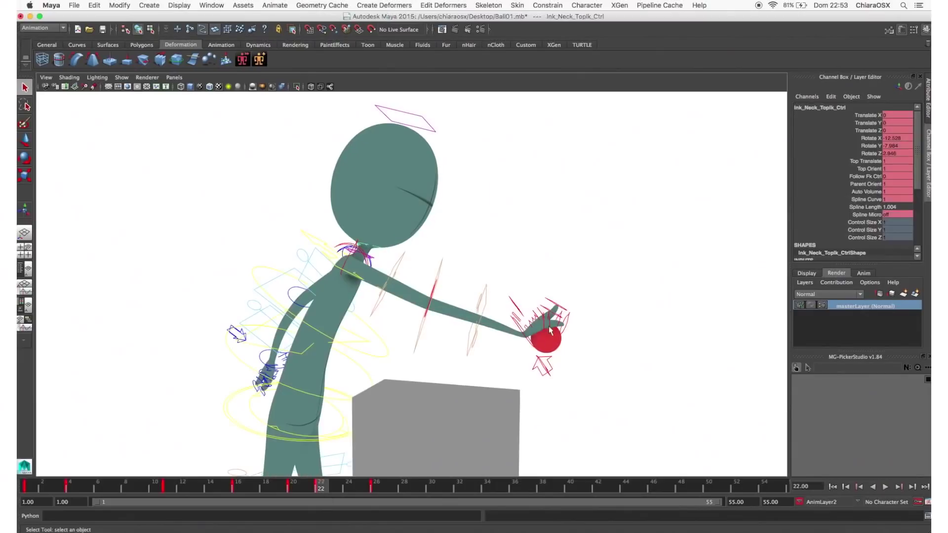
pyautogui.click(557, 342)
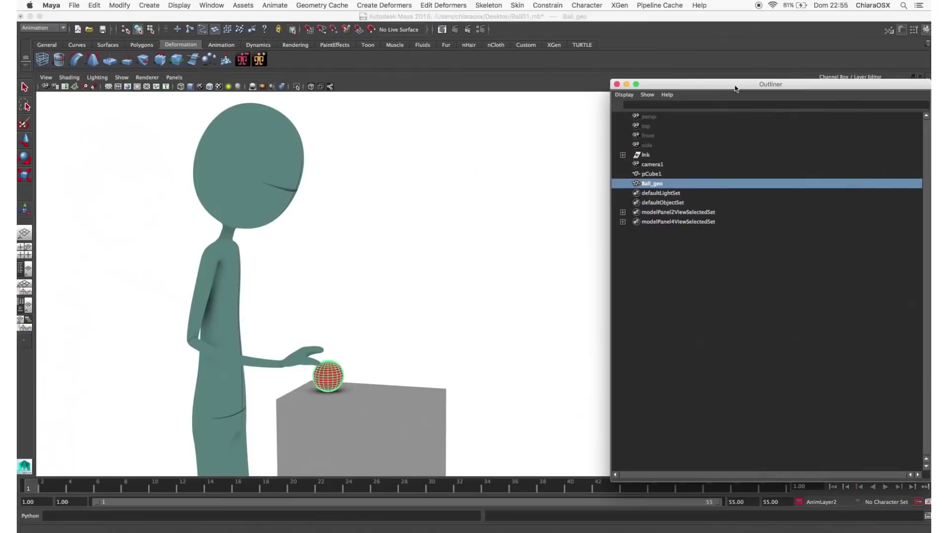
# Group Ball_geo in the Outliner and expand the new group
pyautogui.moveTo(735, 88); pyautogui.dragTo(737, 88)
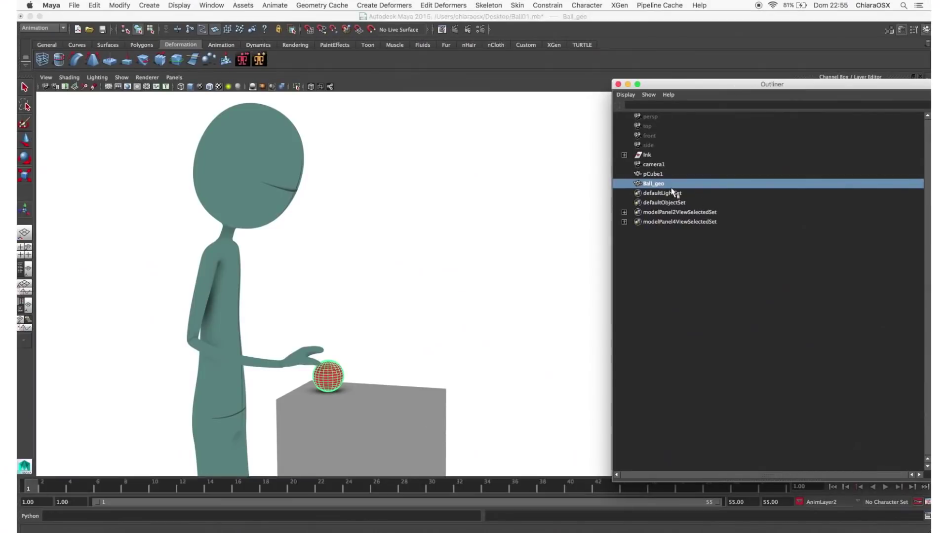
pyautogui.click(660, 175)
pyautogui.press('w')
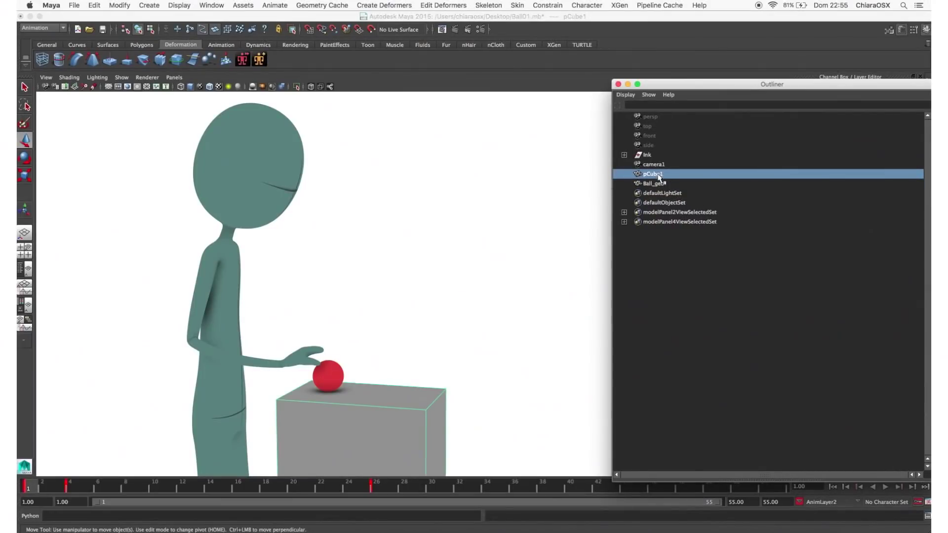
pyautogui.click(658, 185)
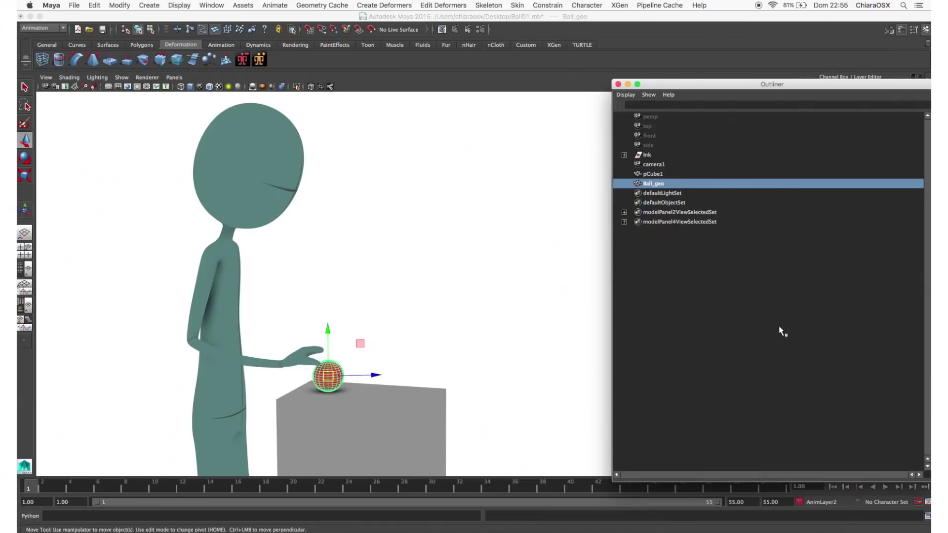
pyautogui.hotkey('ctrl', 'g')
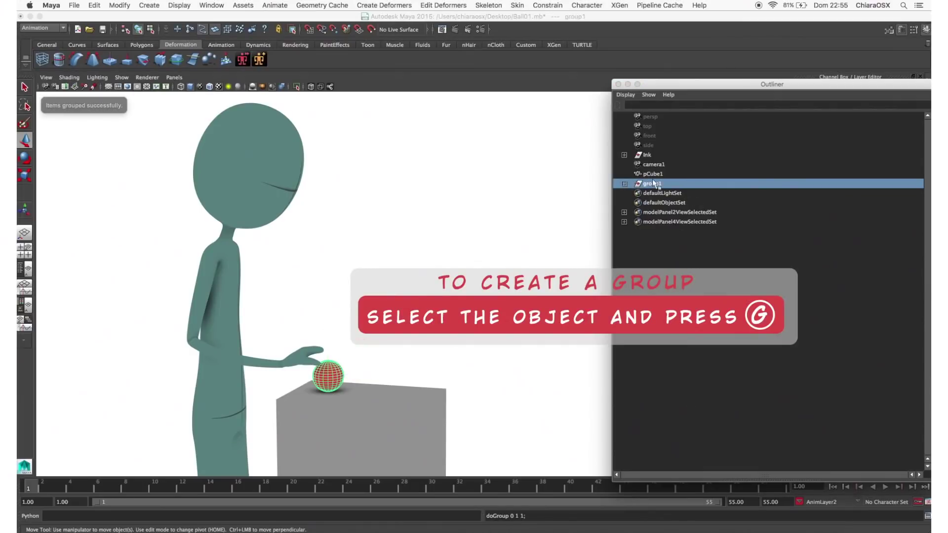
pyautogui.click(625, 184)
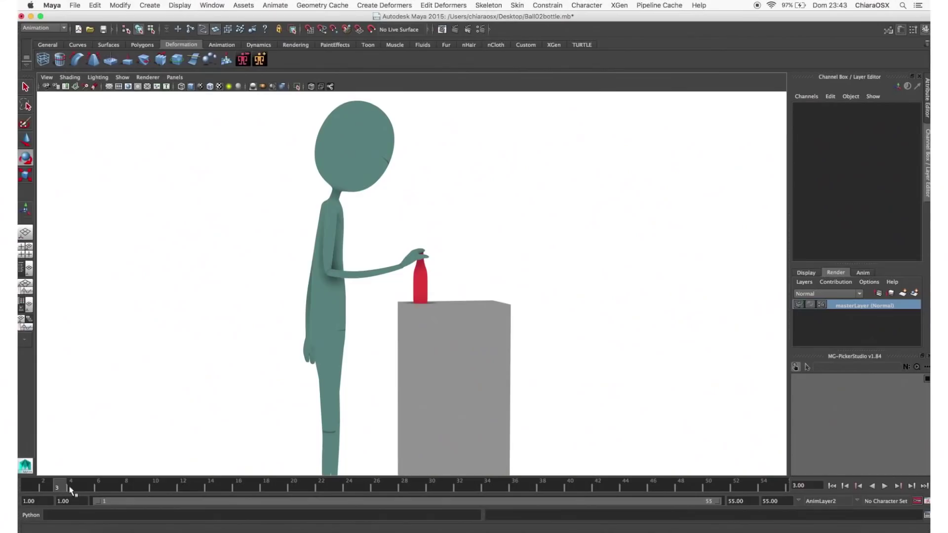
# Open the Outliner in the bottle scene at frame 4 and put the Bottle mesh into a group
pyautogui.press('e')
pyautogui.keyDown('alt'); pyautogui.moveTo(444, 376); pyautogui.dragTo(292, 383); pyautogui.keyUp('alt')
pyautogui.scroll(5, 344, 120)
pyautogui.keyDown('alt'); pyautogui.moveTo(344, 120); pyautogui.dragTo(220, 32); pyautogui.keyUp('alt')
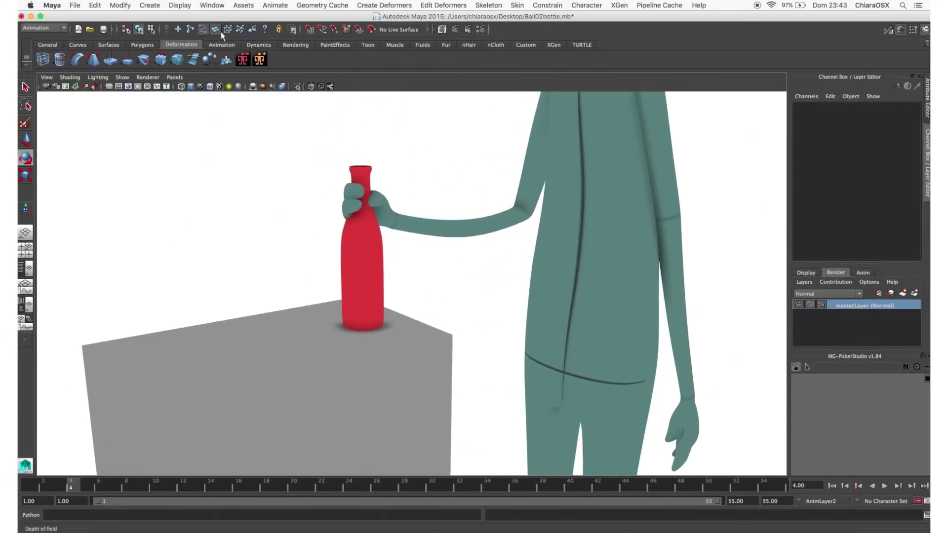
pyautogui.click(212, 4)
pyautogui.click(212, 82)
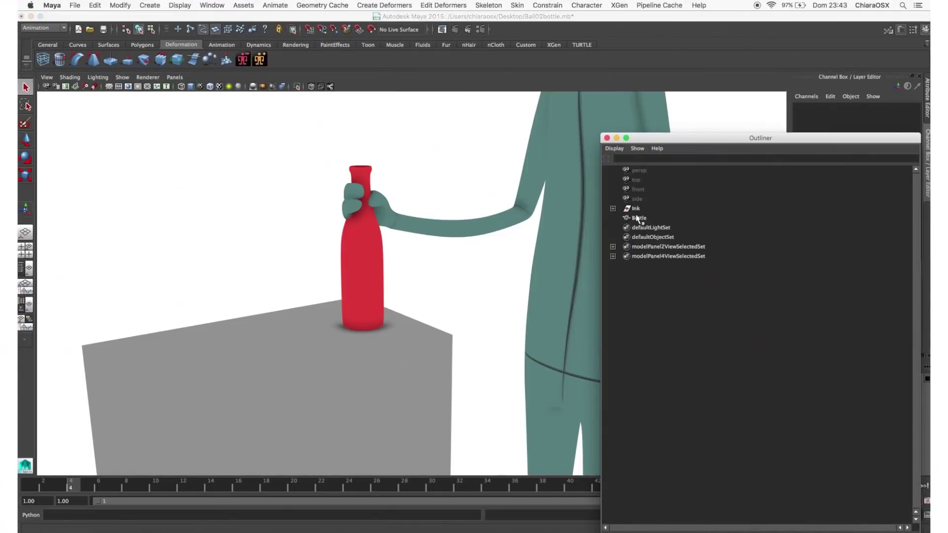
pyautogui.click(661, 219)
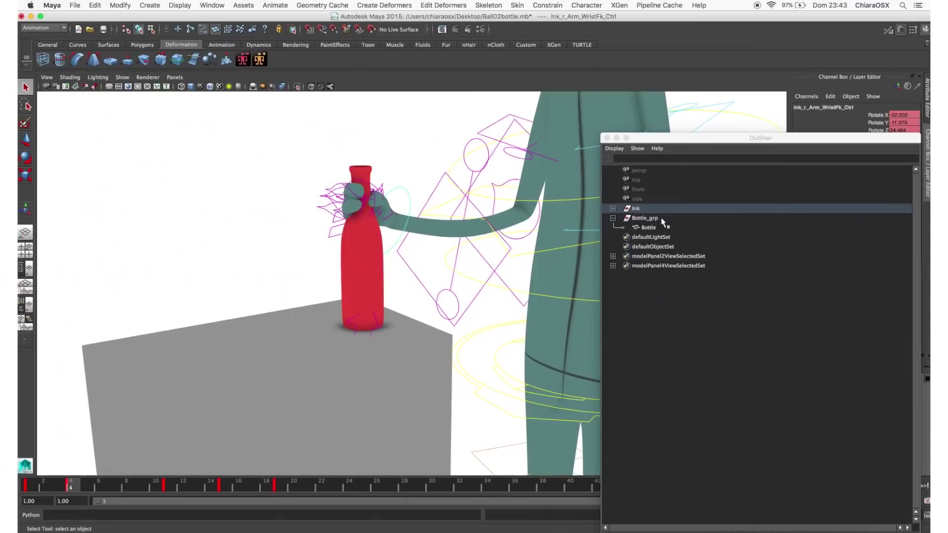
# Rename the bottle's group Bottle_grp and parent-constrain it to the gripping hand's wrist control at frame 4
pyautogui.click(662, 220)
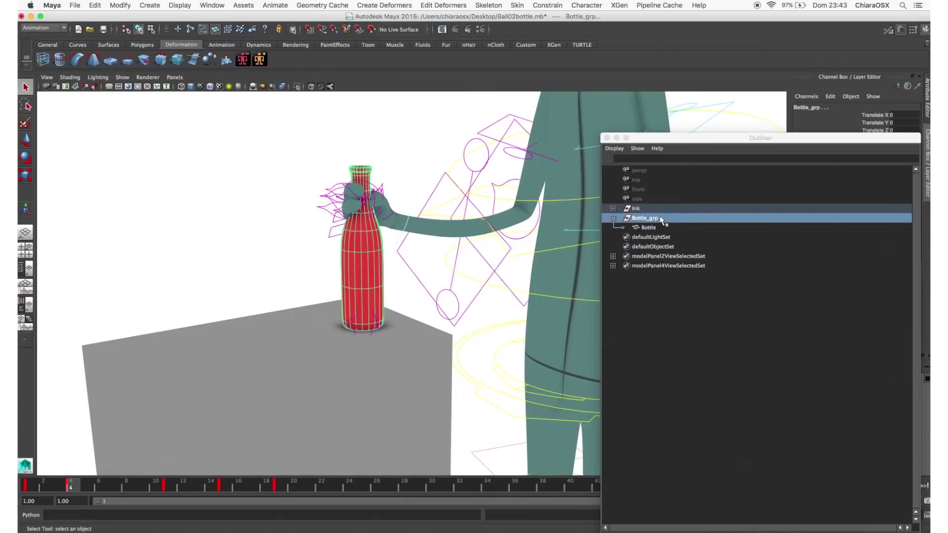
pyautogui.click(549, 5)
pyautogui.click(564, 54)
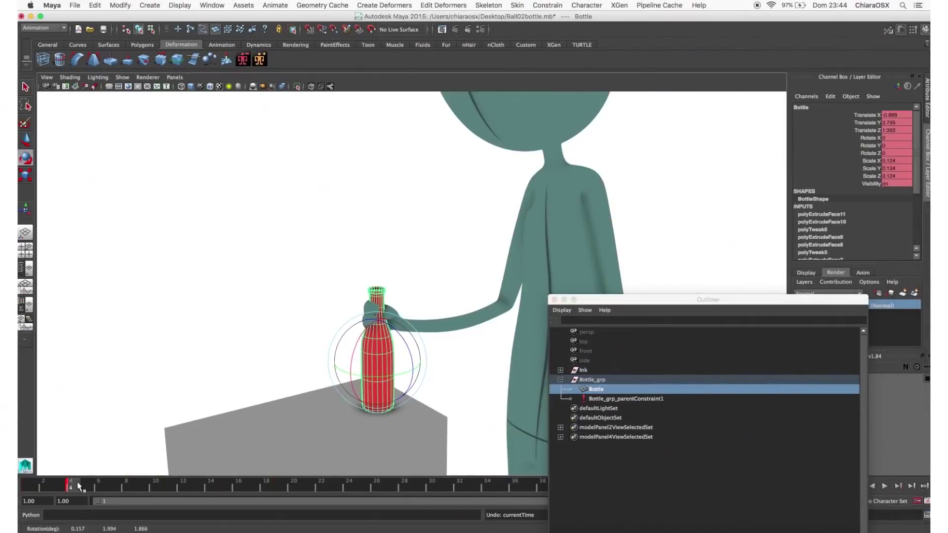
# Select the Bottle mesh inside Bottle_grp and move its pivot up to the bottle's neck
pyautogui.press('q')
pyautogui.scroll(5, 422, 346)
pyautogui.keyDown('alt'); pyautogui.moveTo(423, 348); pyautogui.dragTo(408, 232, button='middle'); pyautogui.keyUp('alt')
pyautogui.scroll(2, 409, 272)
pyautogui.press('w')
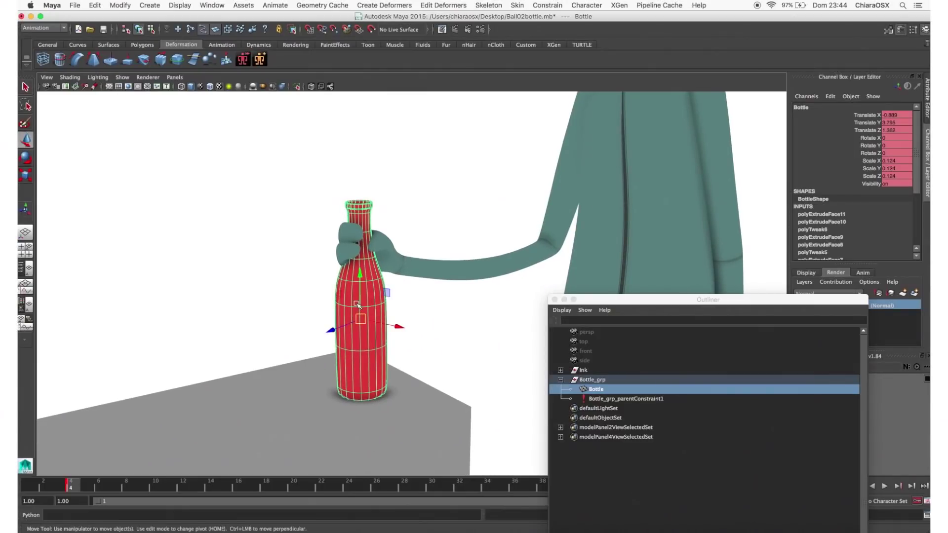
pyautogui.press('Home')
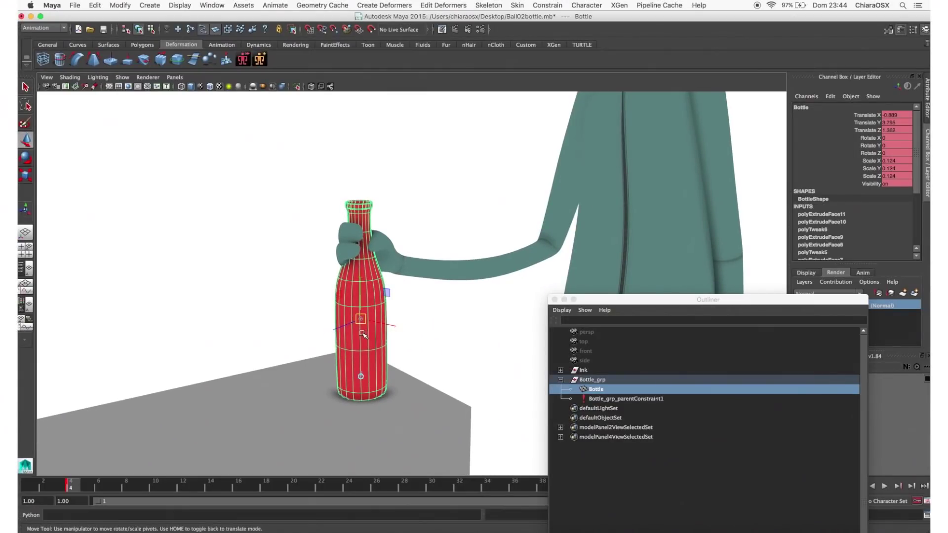
pyautogui.moveTo(360, 296); pyautogui.dragTo(359, 175)
pyautogui.press('Home')
# Rotate the Bottle mesh about its neck pivot and key its rotation at frame 15
pyautogui.press('e')
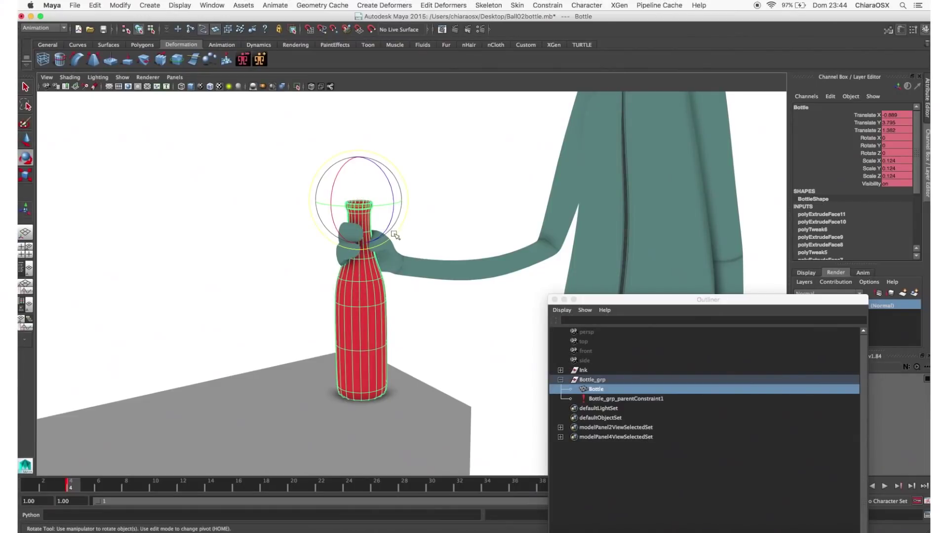
pyautogui.moveTo(393, 230); pyautogui.dragTo(291, 344)
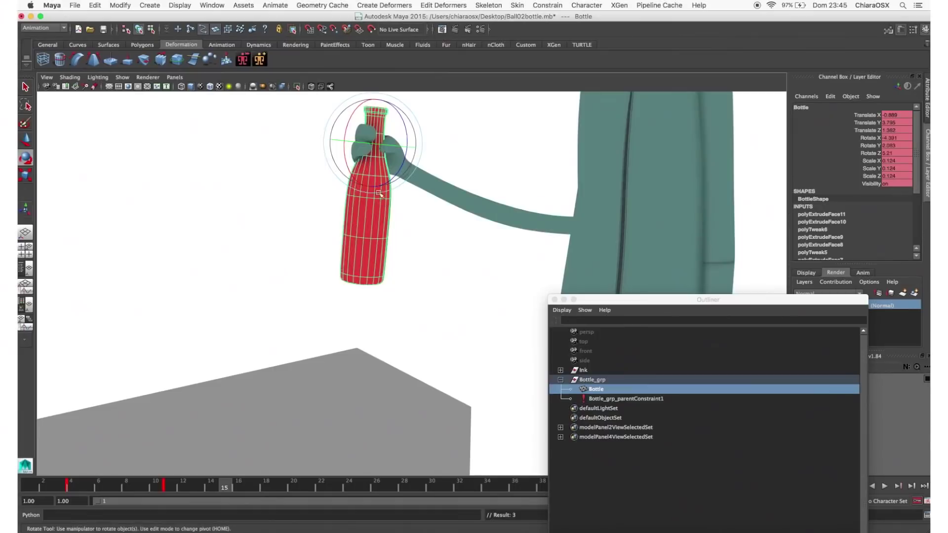
pyautogui.moveTo(370, 177); pyautogui.dragTo(368, 202)
pyautogui.hotkey('shift', 'e')
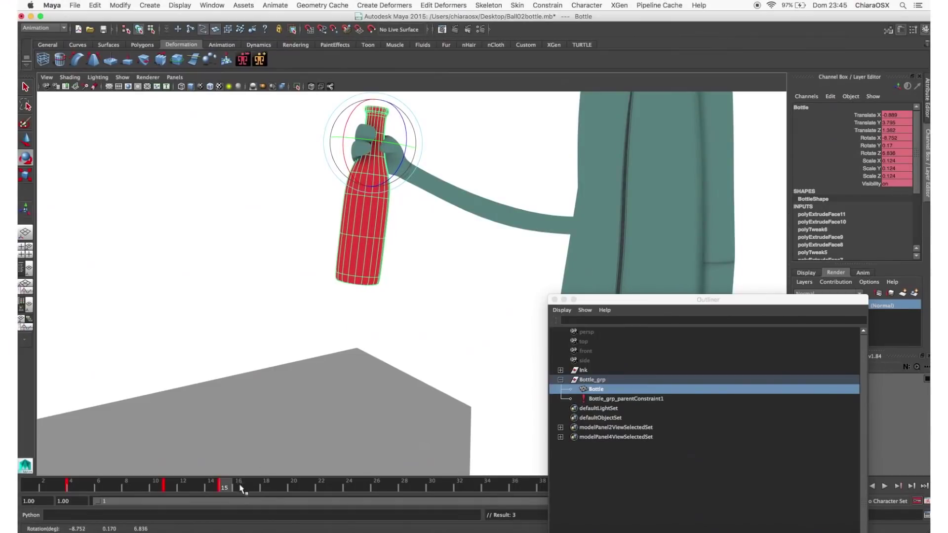
# Key an adjusted rotation for the Bottle mesh at frame 19 and scrub through the animation
pyautogui.moveTo(241, 489); pyautogui.dragTo(279, 488)
pyautogui.moveTo(381, 159); pyautogui.dragTo(388, 160)
pyautogui.hotkey('shift', 'e')
pyautogui.click(283, 208)
pyautogui.moveTo(48, 485); pyautogui.dragTo(151, 485)
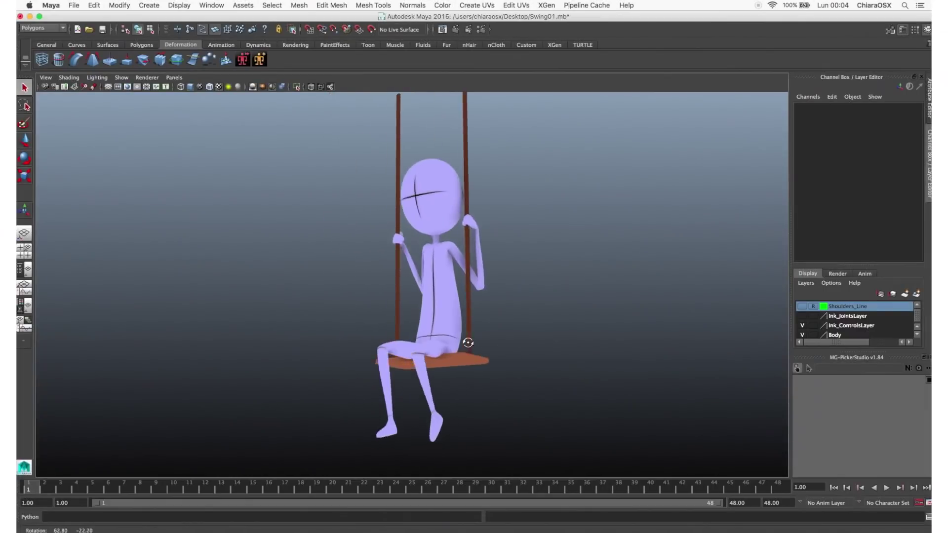
# Inspect the character sitting on the swing from several angles, toggling the viewport display of its NURBS control curves
pyautogui.keyDown('alt'); pyautogui.moveTo(451, 354); pyautogui.dragTo(506, 357); pyautogui.keyUp('alt')
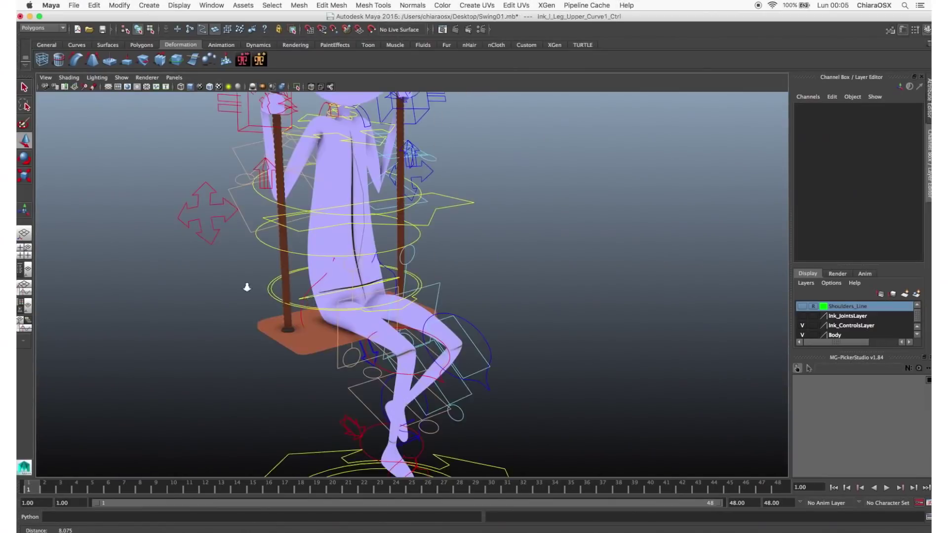
pyautogui.keyDown('alt'); pyautogui.moveTo(246, 286); pyautogui.dragTo(258, 236, button='right'); pyautogui.keyUp('alt')
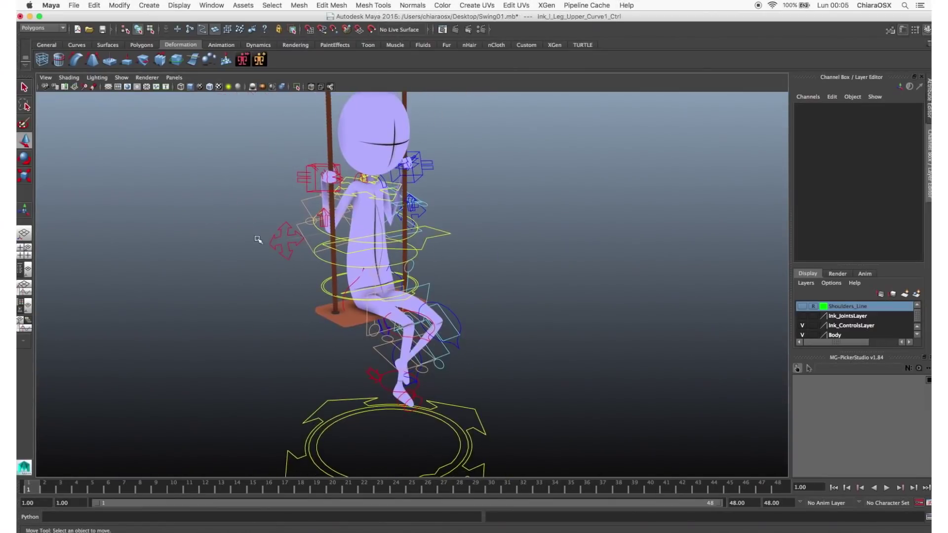
pyautogui.click(258, 237)
pyautogui.keyDown('alt'); pyautogui.moveTo(275, 261); pyautogui.dragTo(285, 286, button='middle'); pyautogui.keyUp('alt')
pyautogui.click(121, 78)
pyautogui.click(131, 121)
pyautogui.keyDown('alt'); pyautogui.moveTo(292, 144); pyautogui.dragTo(285, 163, button='right'); pyautogui.keyUp('alt')
pyautogui.click(122, 77)
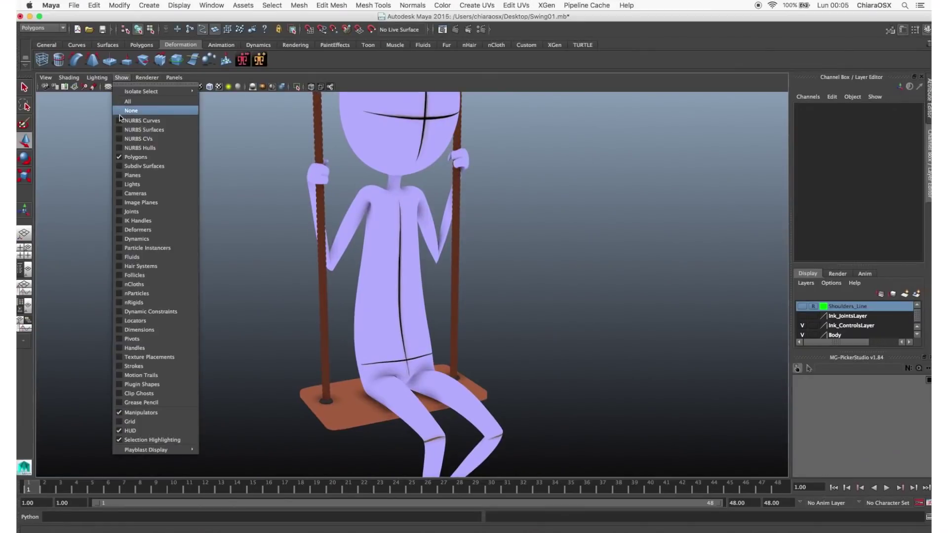
pyautogui.click(131, 121)
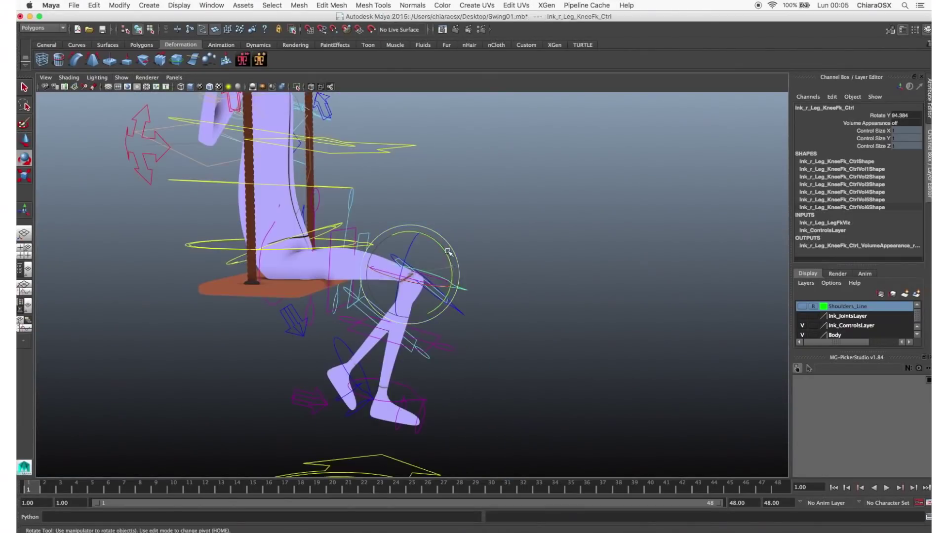
pyautogui.moveTo(548, 296)
pyautogui.mouseDown(button='middle')
pyautogui.moveTo(582, 295)
pyautogui.moveTo(567, 297)
pyautogui.mouseUp(button='middle')
pyautogui.keyDown('alt'); pyautogui.moveTo(567, 296); pyautogui.dragTo(554, 307); pyautogui.keyUp('alt')
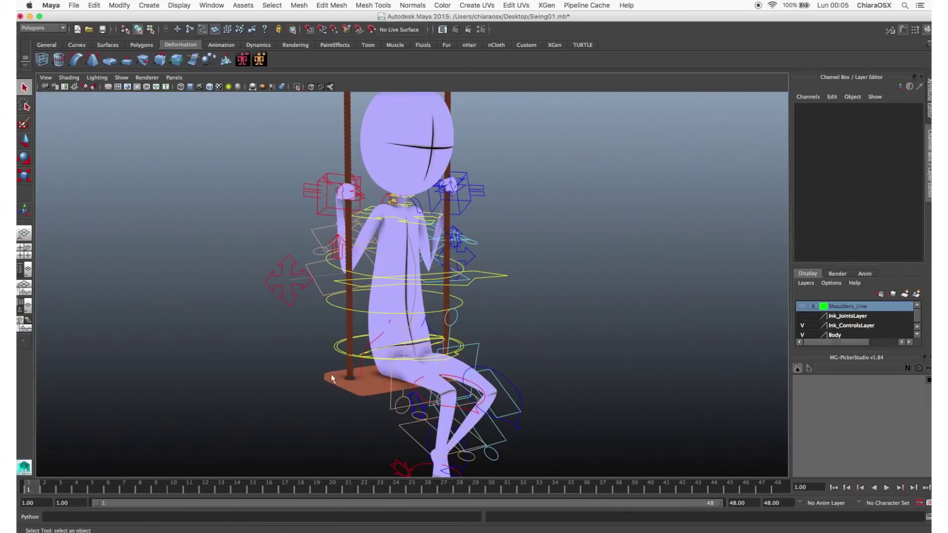
# Try a parent constraint between the seated character and the swing, and undo the attempt
pyautogui.click(399, 346)
pyautogui.click(548, 5)
pyautogui.click(553, 56)
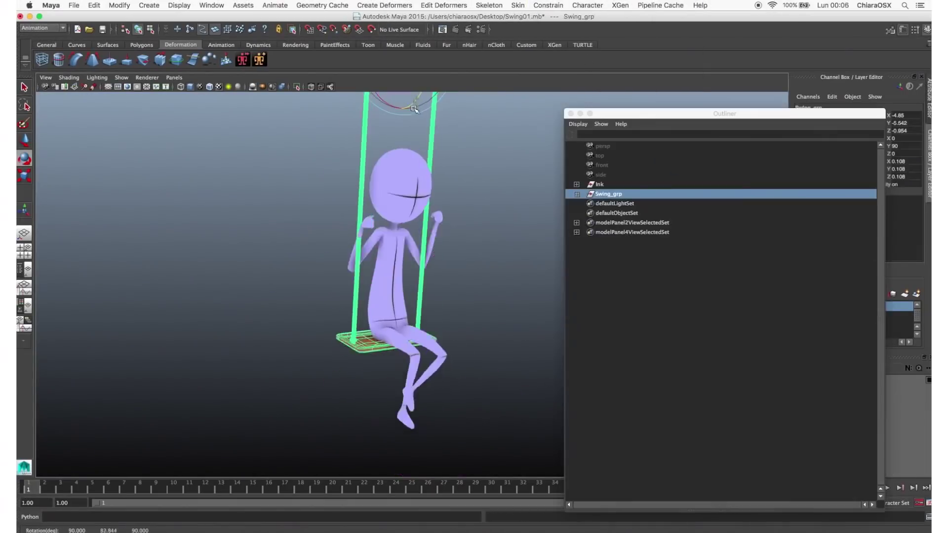
pyautogui.moveTo(409, 106); pyautogui.dragTo(425, 85)
pyautogui.press('super+z')
pyautogui.press('super+z')
pyautogui.press('super+z')
# Look at the swing group from the side and close the Outliner
pyautogui.keyDown('alt'); pyautogui.moveTo(440, 223); pyautogui.dragTo(498, 218); pyautogui.keyUp('alt')
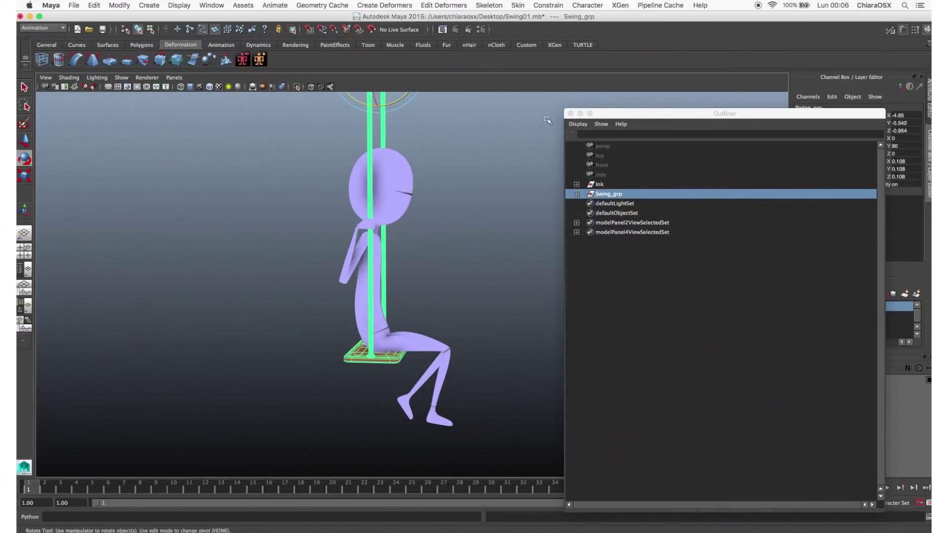
pyautogui.moveTo(593, 114); pyautogui.dragTo(637, 220)
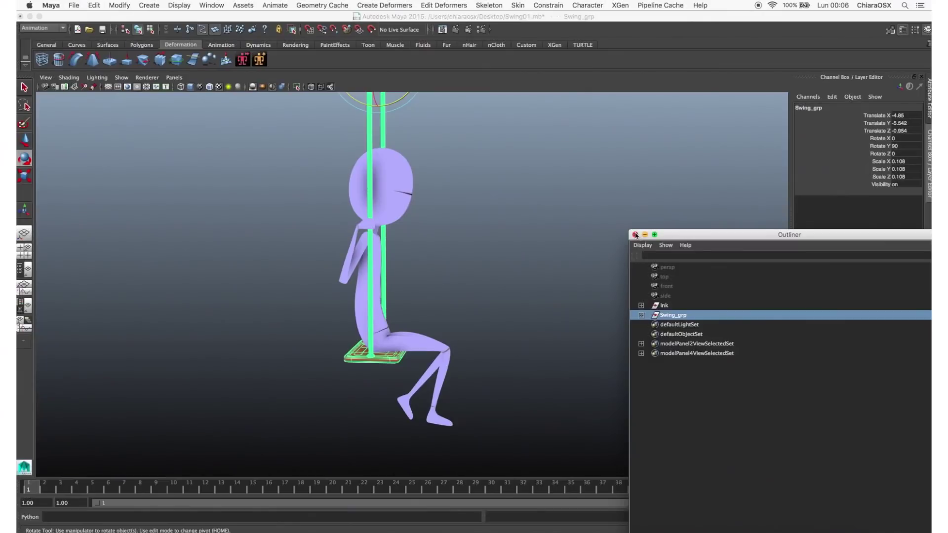
pyautogui.click(636, 235)
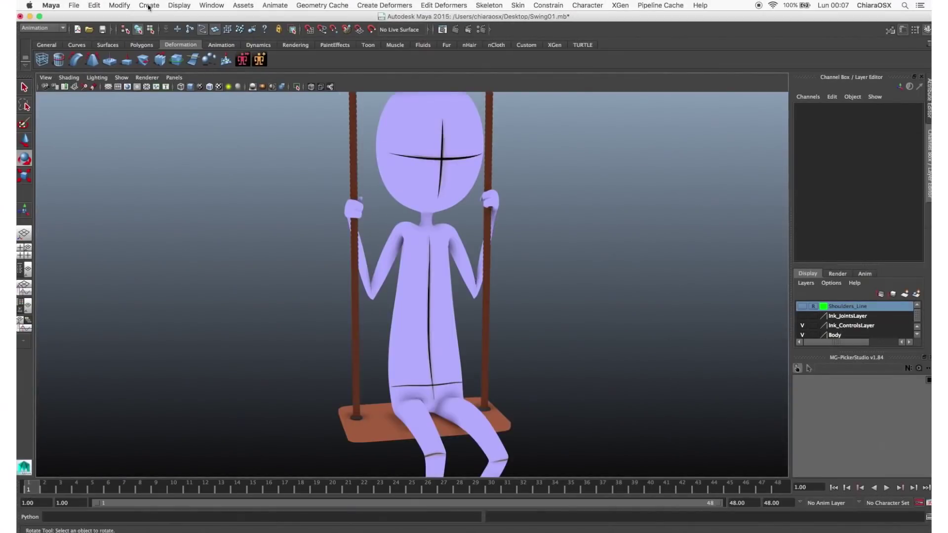
# Create a locator and turn on the display of locators in the viewport
pyautogui.click(148, 6)
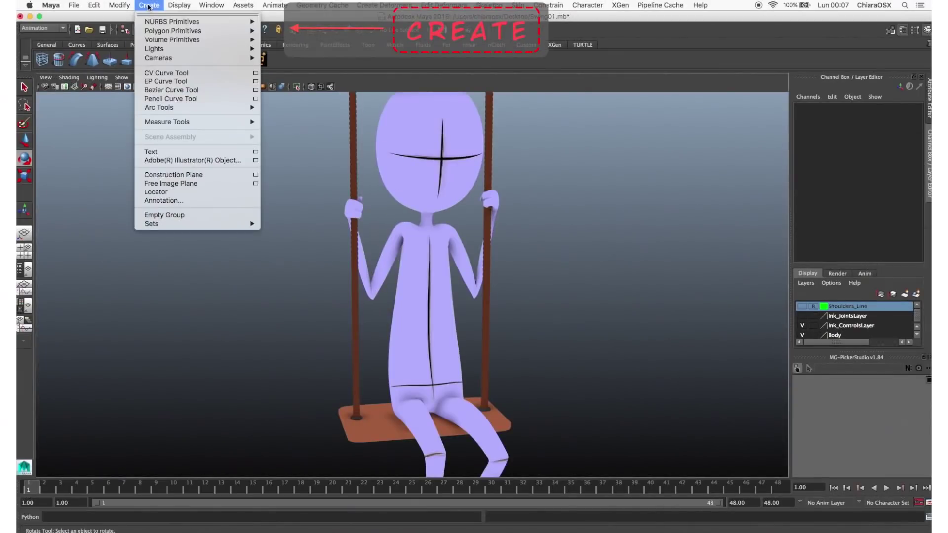
pyautogui.click(163, 192)
pyautogui.click(122, 78)
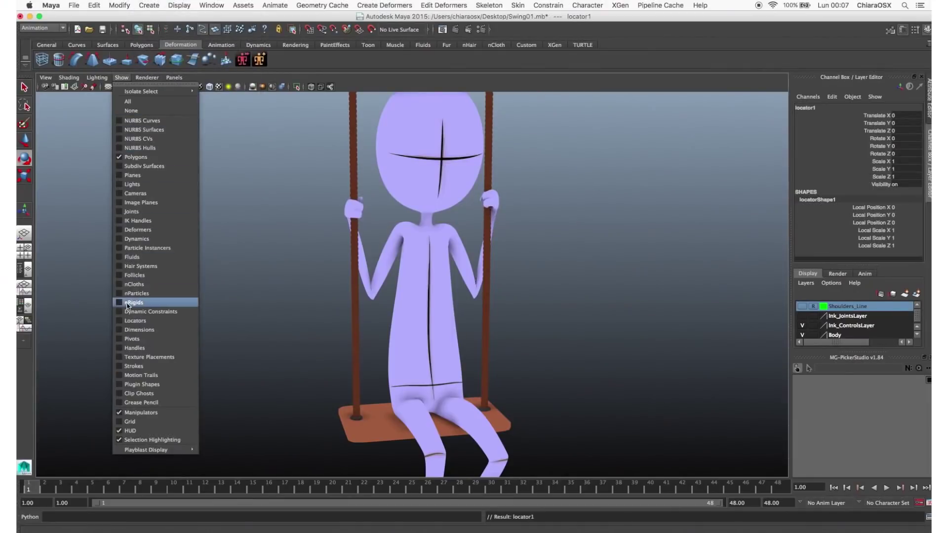
pyautogui.click(134, 320)
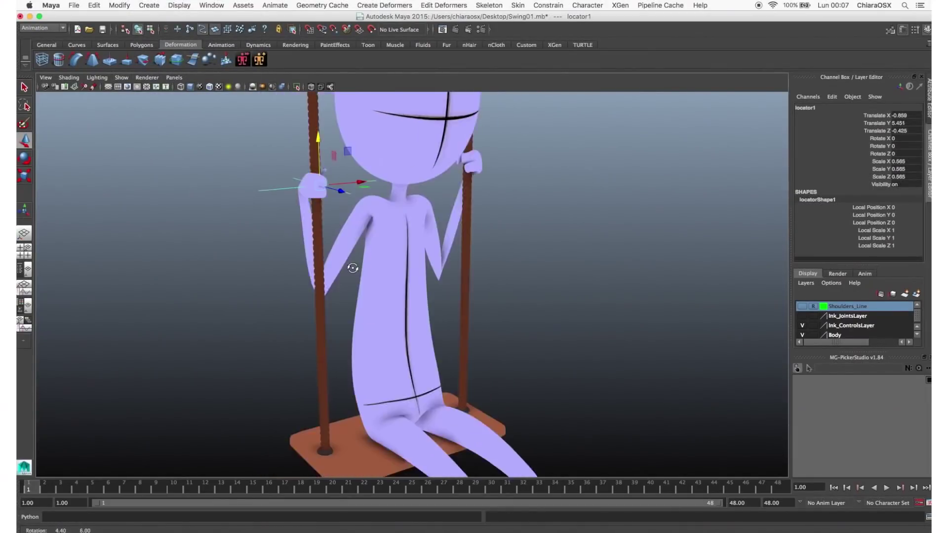
# Name the right hand's locator right_hand_loc and place a duplicate named left_hand_loc on the left hand at Translate X 0.751
pyautogui.doubleClick(804, 107)
pyautogui.write('right_hand_loc1')
pyautogui.press('Return')
pyautogui.moveTo(390, 182); pyautogui.dragTo(528, 179)
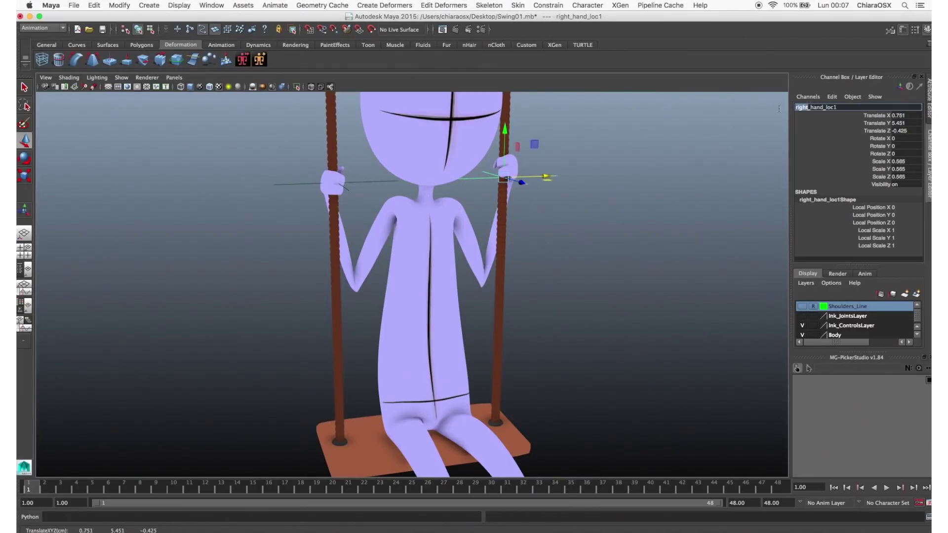
# Parent-constrain right_hand_loc to the rope held by the right hand, rope_sx_geo
pyautogui.click(337, 198)
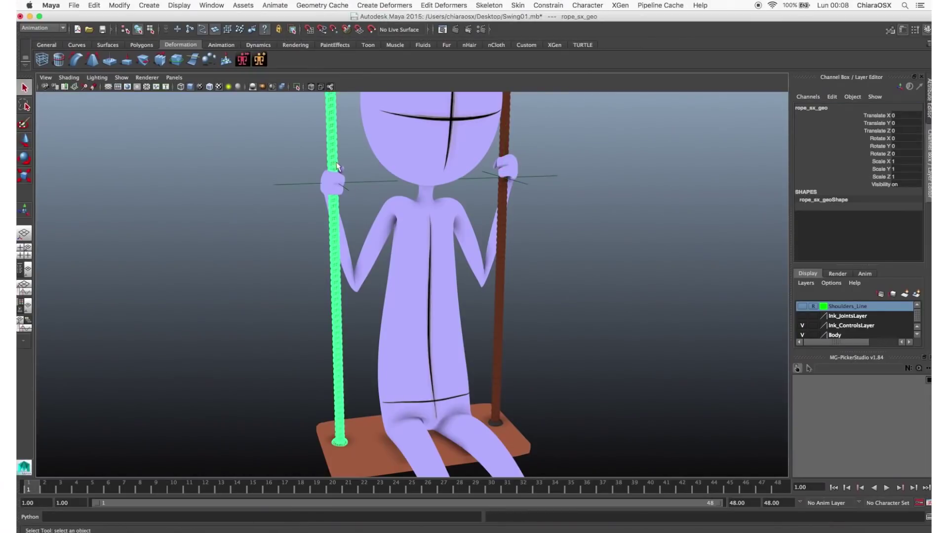
pyautogui.click(359, 184)
pyautogui.click(539, 8)
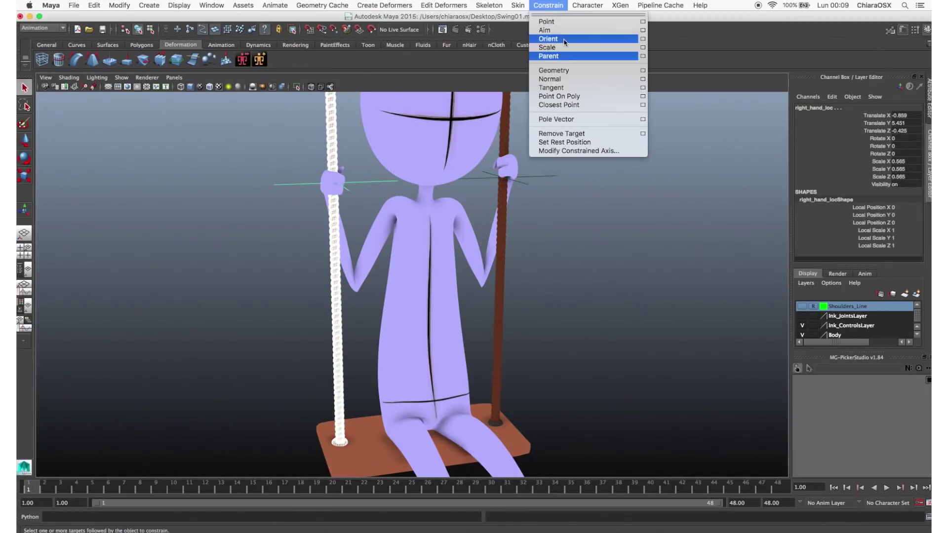
pyautogui.click(561, 55)
# Parent-constrain left_hand_loc to the rope held by the left hand
pyautogui.click(538, 177)
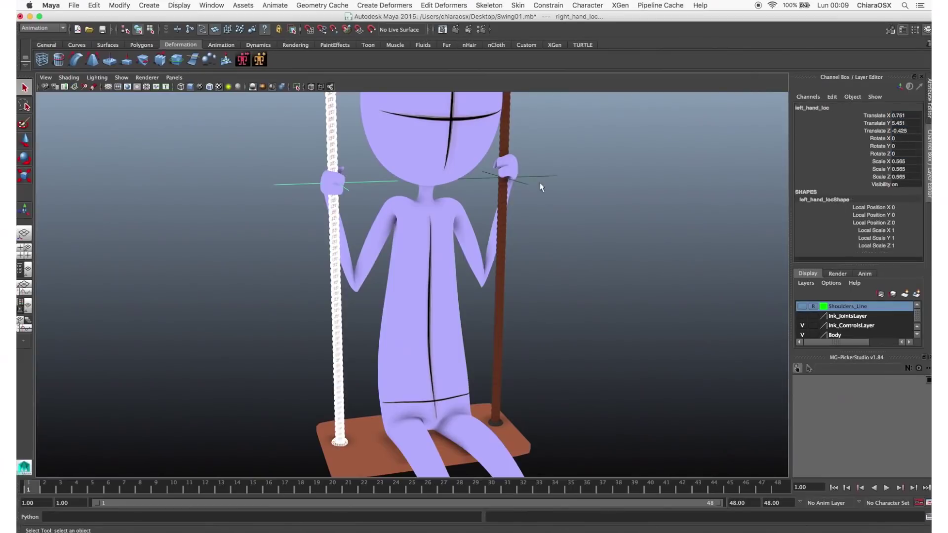
pyautogui.click(505, 145)
pyautogui.keyDown('shift'); pyautogui.click(549, 177); pyautogui.keyUp('shift')
pyautogui.click(542, 4)
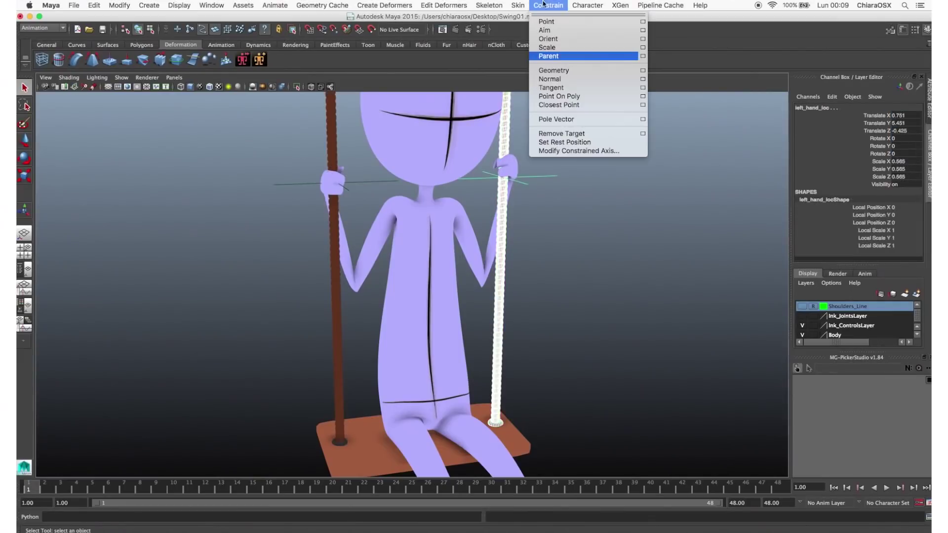
pyautogui.click(550, 56)
pyautogui.click(557, 162)
# Open the Outliner with the whole seated character in view
pyautogui.scroll(-4, 533, 251)
pyautogui.click(211, 6)
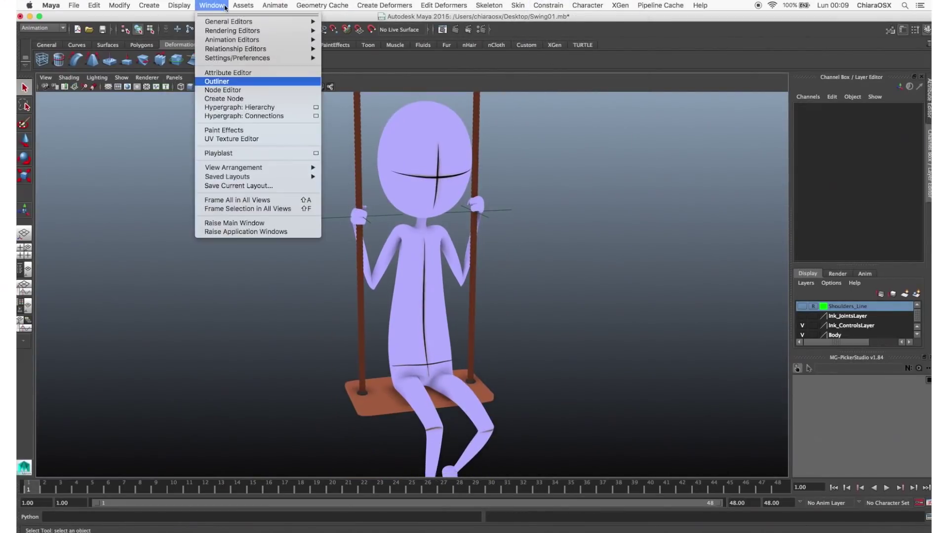
pyautogui.click(222, 84)
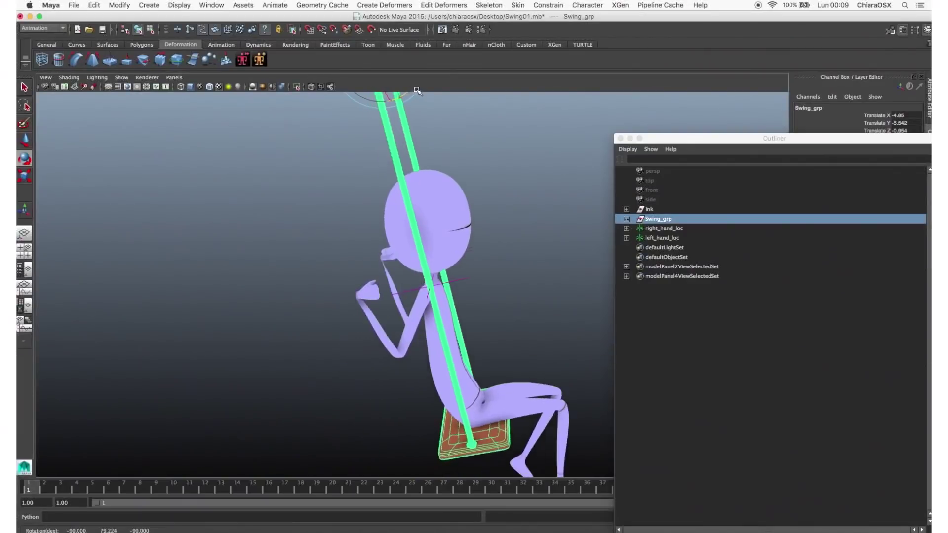
# Parent-constrain the character's right wrist IK control to right_hand_loc
pyautogui.moveTo(414, 92); pyautogui.dragTo(390, 99)
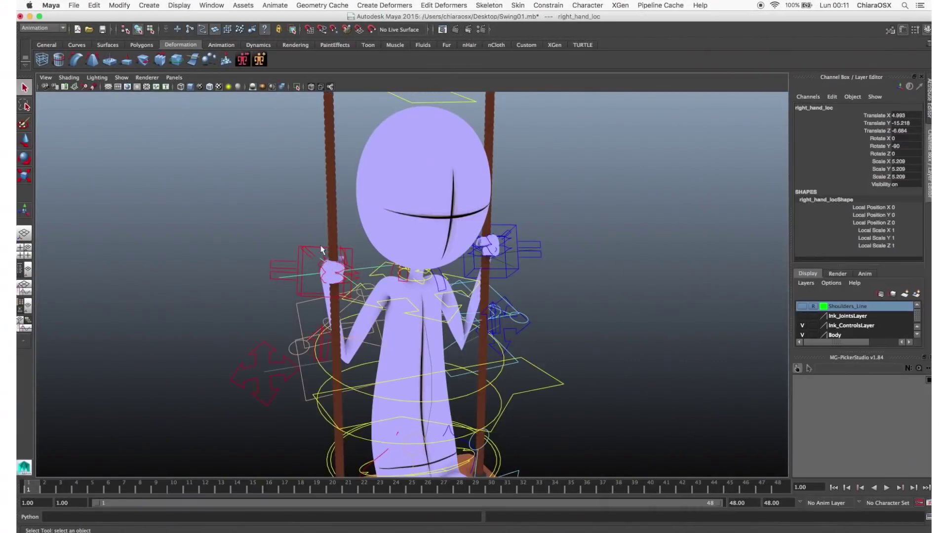
pyautogui.click(326, 271)
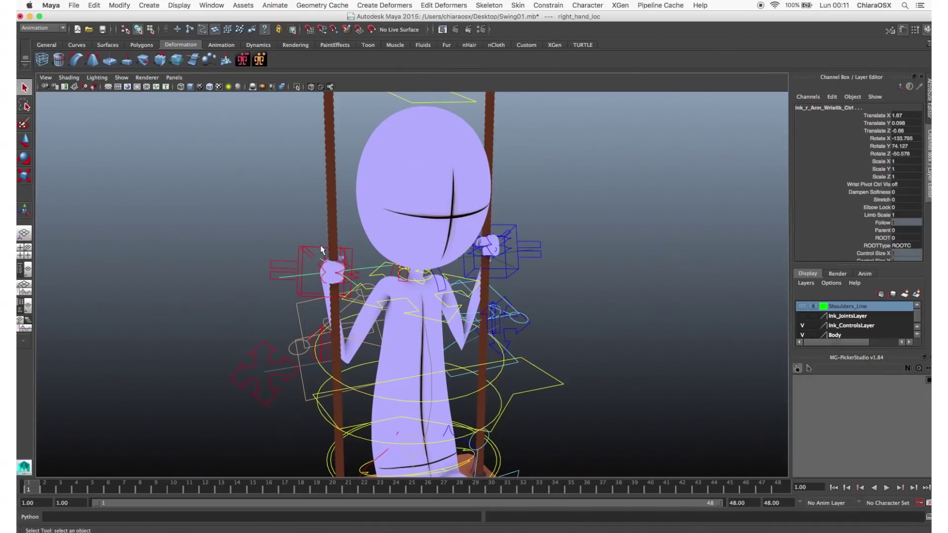
pyautogui.click(545, 4)
pyautogui.click(549, 56)
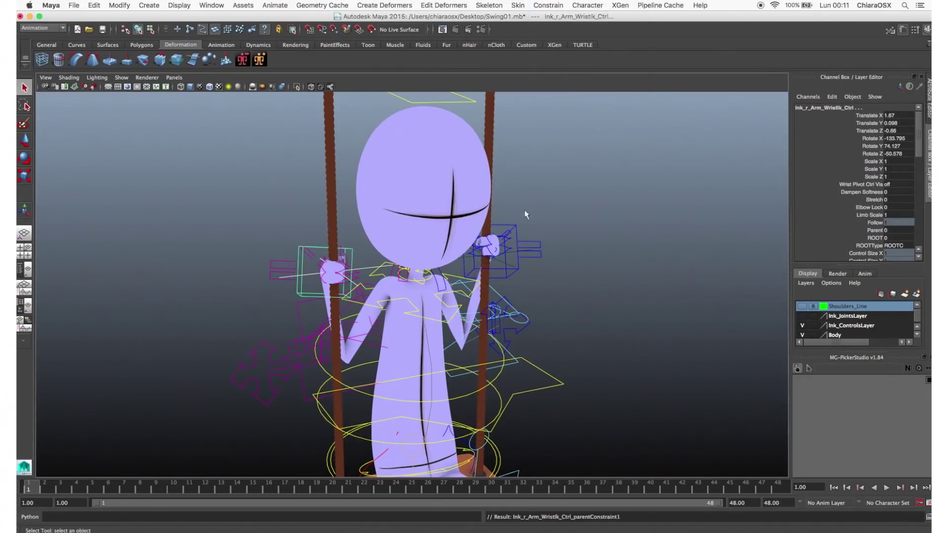
# Parent-constrain the character's left wrist IK control to left_hand_loc
pyautogui.click(514, 252)
pyautogui.keyDown('shift'); pyautogui.click(514, 238); pyautogui.keyUp('shift')
pyautogui.click(546, 5)
pyautogui.click(548, 56)
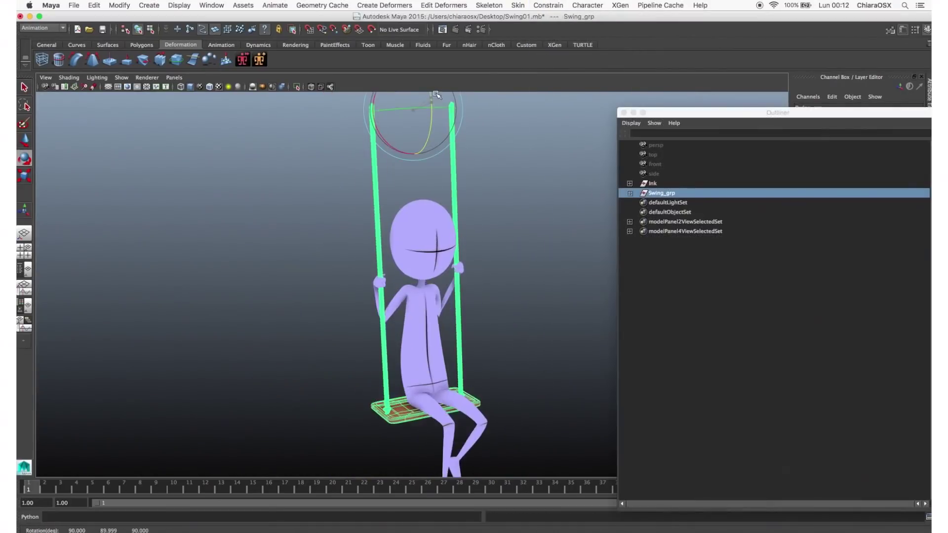
pyautogui.moveTo(434, 92)
pyautogui.mouseDown()
pyautogui.moveTo(434, 79)
pyautogui.moveTo(439, 106)
pyautogui.mouseUp()
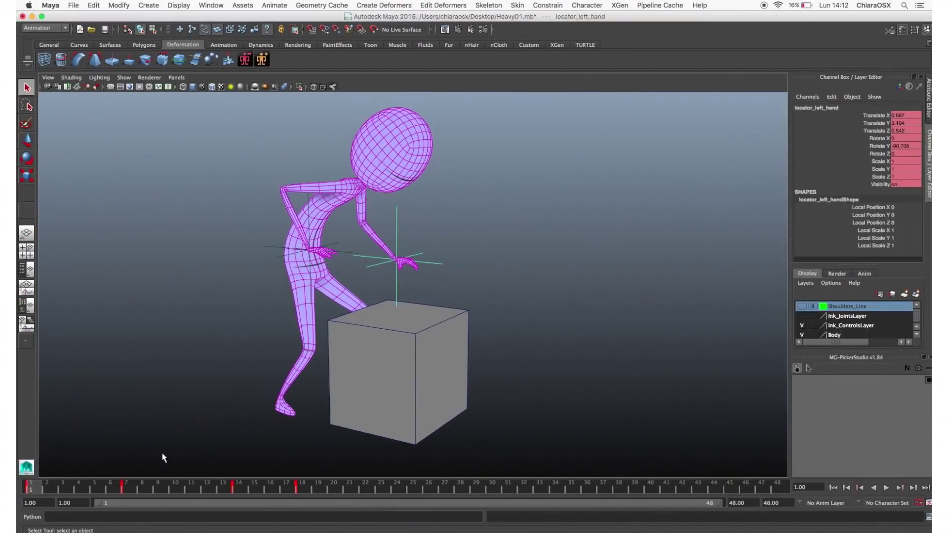
# Play back the animation of the character lifting the heavy box
pyautogui.hotkey('alt', 'v')
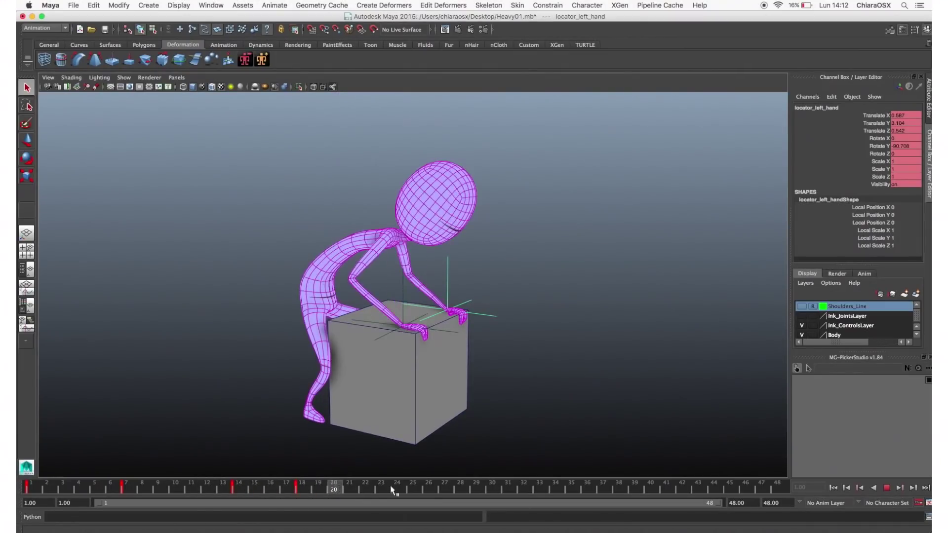
pyautogui.hotkey('alt', 'v')
pyautogui.hotkey('alt', 'v')
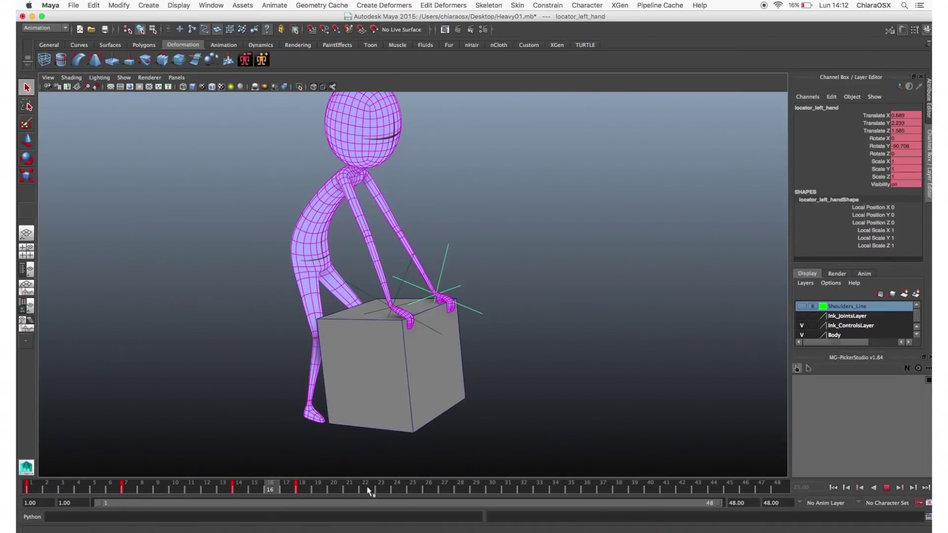
# Group the two hand locators and rename the group locators_grp
pyautogui.hotkey('ctrl', 'g')
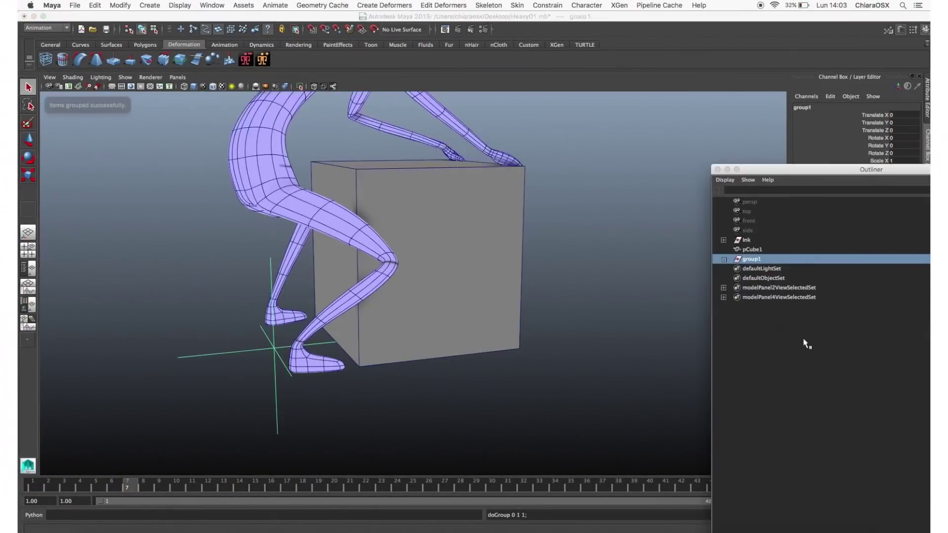
pyautogui.doubleClick(753, 259)
pyautogui.write('Locators_')
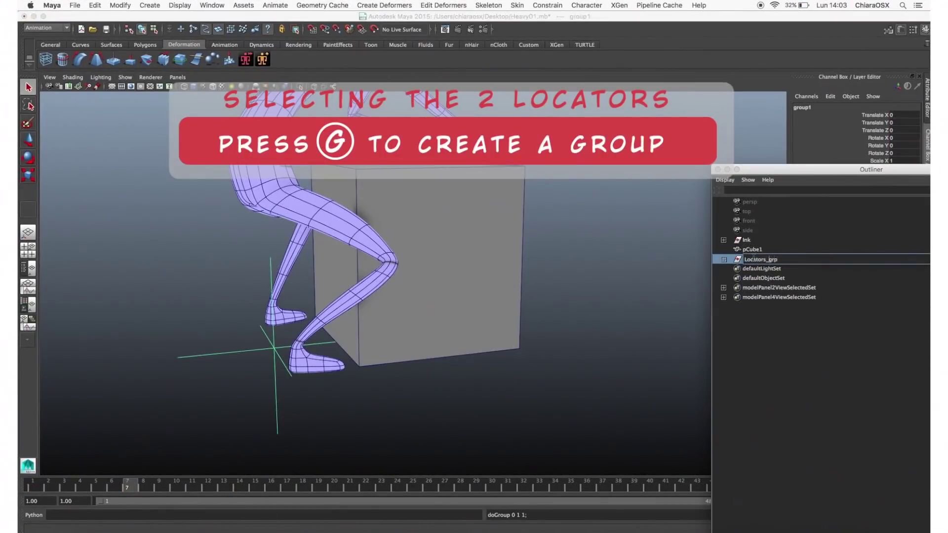
pyautogui.write('grp')
pyautogui.press('Return')
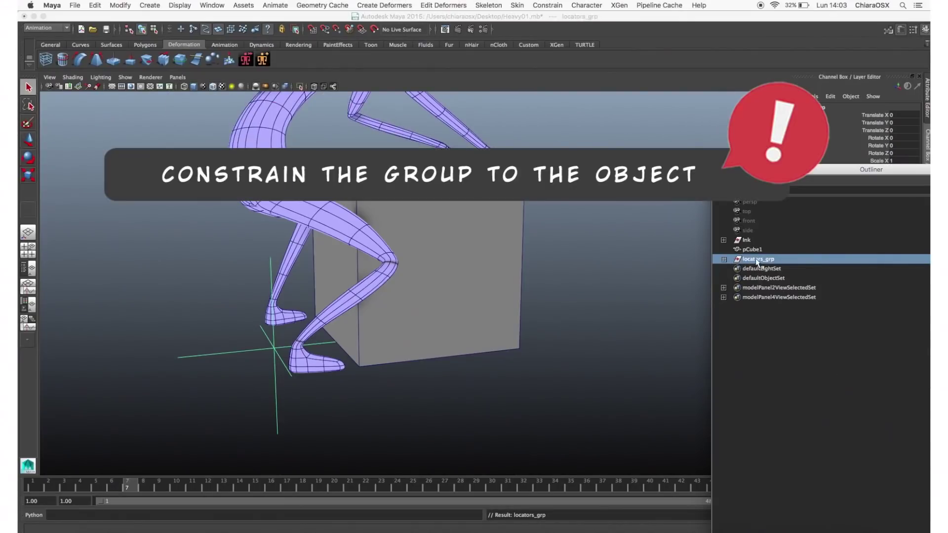
# Parent-constrain locators_grp to the box, pCube1
pyautogui.click(497, 254)
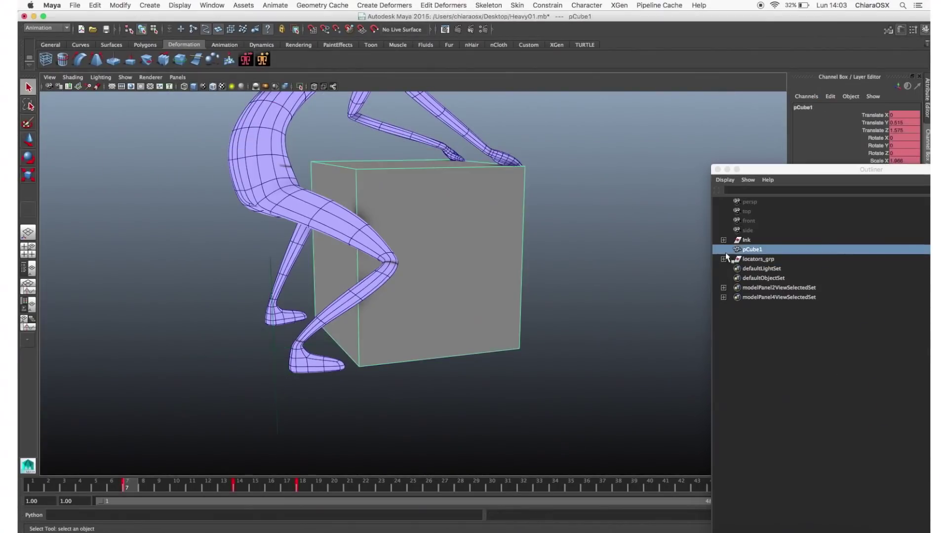
pyautogui.keyDown('ctrl'); pyautogui.click(761, 259); pyautogui.keyUp('ctrl')
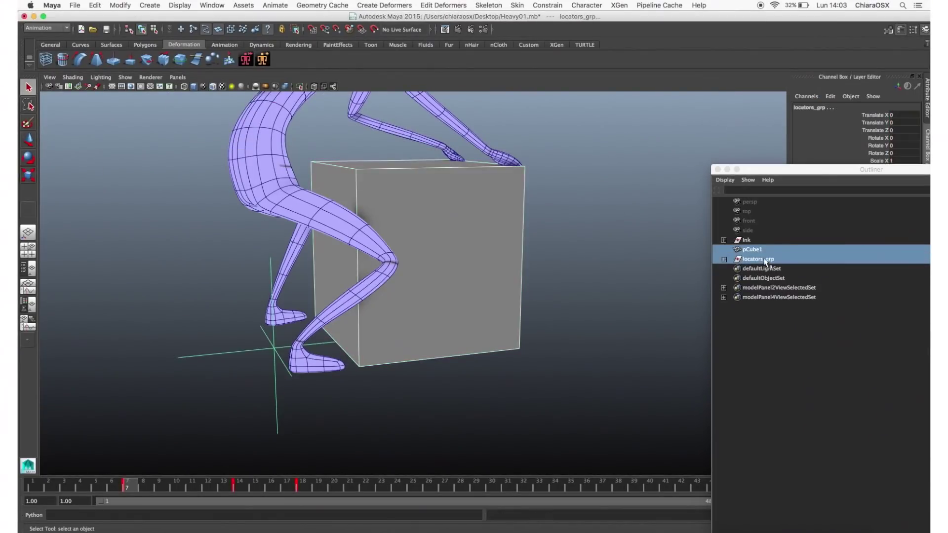
pyautogui.click(545, 6)
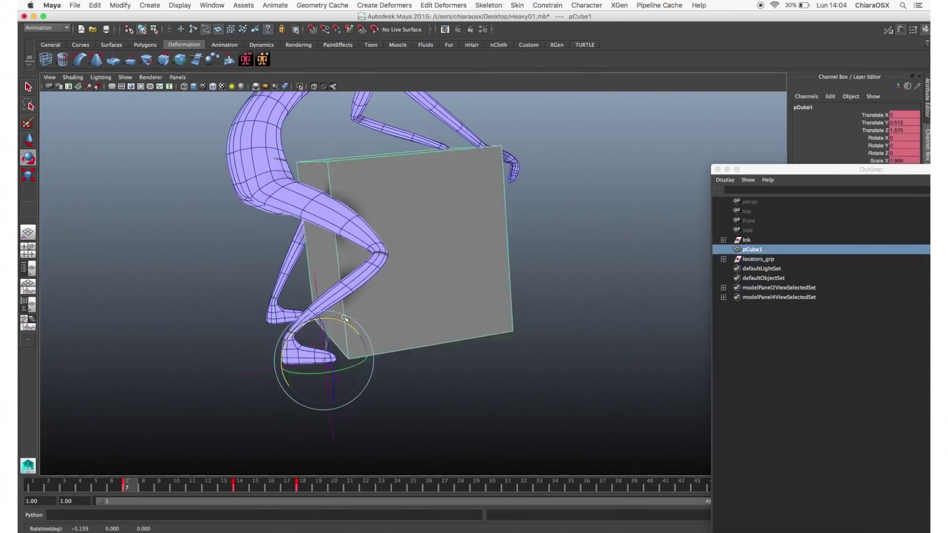
pyautogui.moveTo(306, 341); pyautogui.dragTo(340, 400)
pyautogui.press('w')
pyautogui.moveTo(325, 335); pyautogui.dragTo(325, 310)
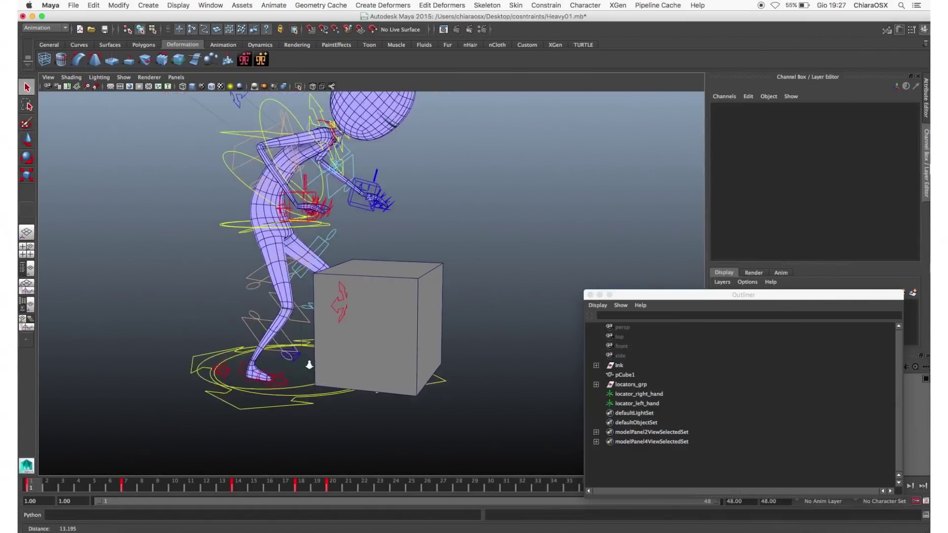
# At frame 7, parent-constrain locator_right_hand to the right wrist IK control with Maintain offset turned off
pyautogui.click(119, 489)
pyautogui.keyDown('alt'); pyautogui.moveTo(296, 366); pyautogui.dragTo(422, 278); pyautogui.keyUp('alt')
pyautogui.click(420, 254)
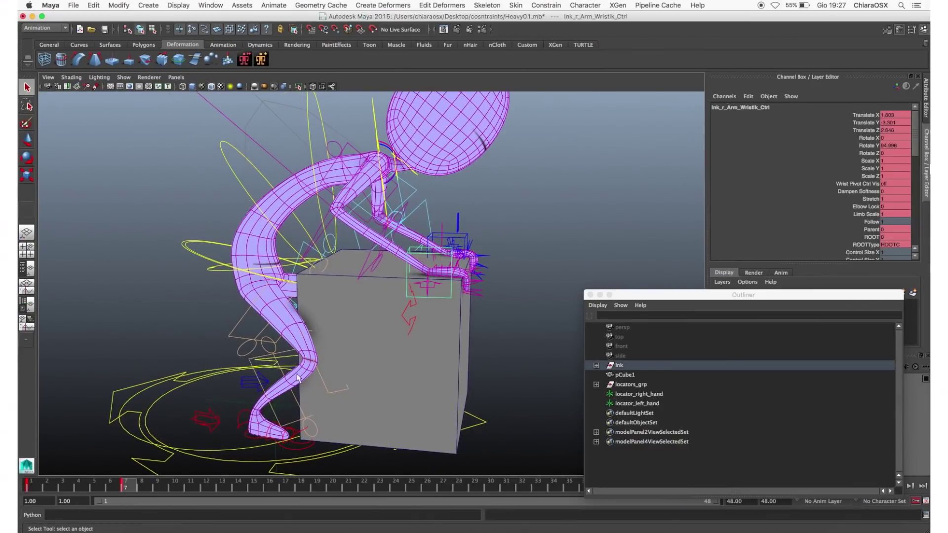
pyautogui.keyDown('shift'); pyautogui.click(245, 404); pyautogui.keyUp('shift')
pyautogui.click(546, 5)
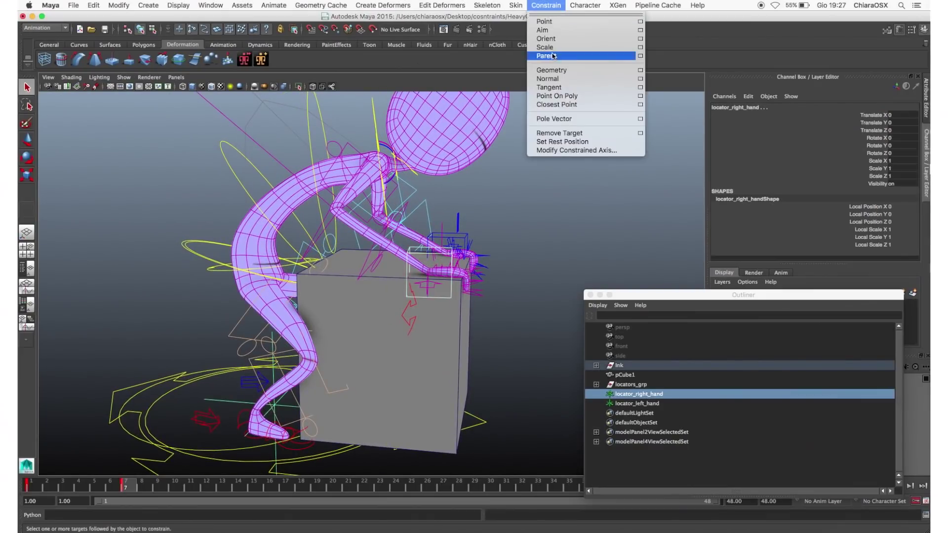
pyautogui.click(640, 57)
pyautogui.click(339, 148)
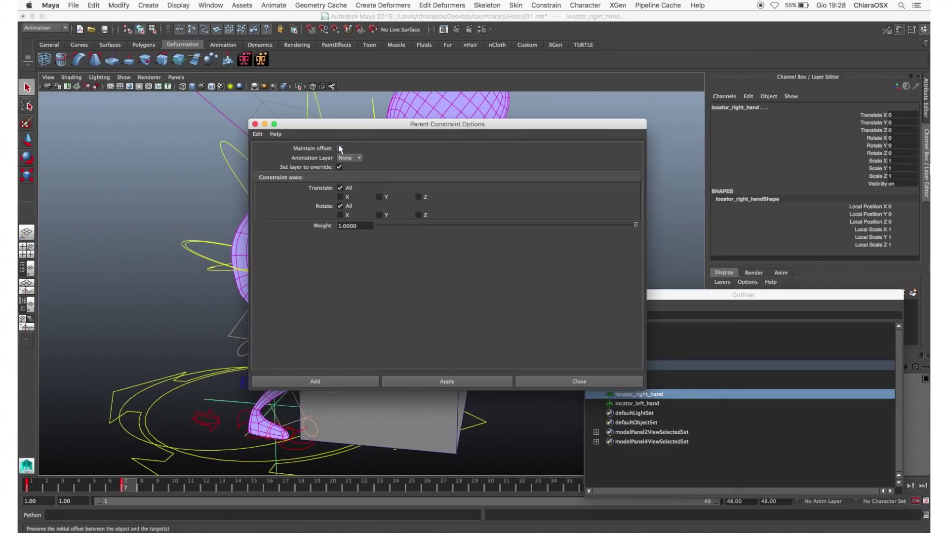
pyautogui.click(318, 380)
pyautogui.keyDown('alt'); pyautogui.moveTo(491, 346); pyautogui.dragTo(465, 344); pyautogui.keyUp('alt')
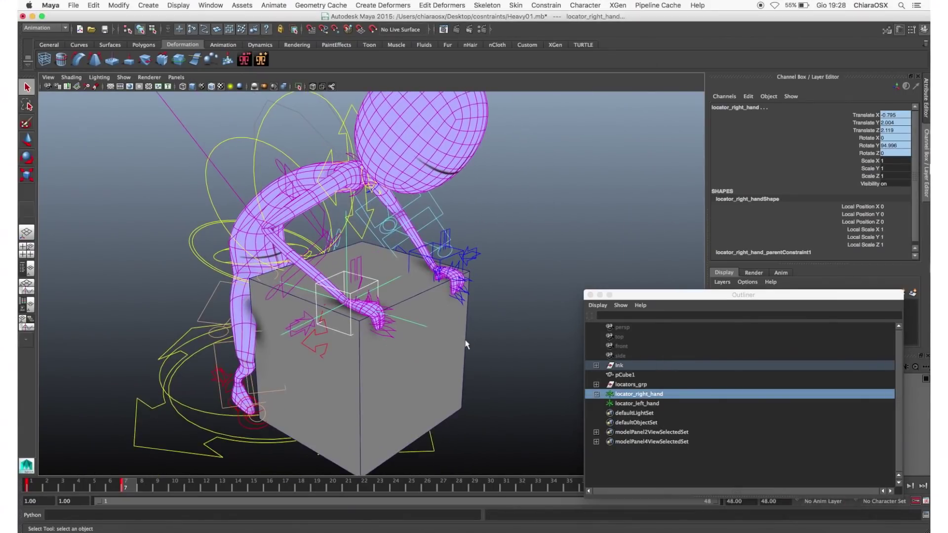
# Break the connections on the Translate and Rotate channels of locator_right_hand
pyautogui.click(416, 323)
pyautogui.moveTo(850, 115); pyautogui.dragTo(869, 153)
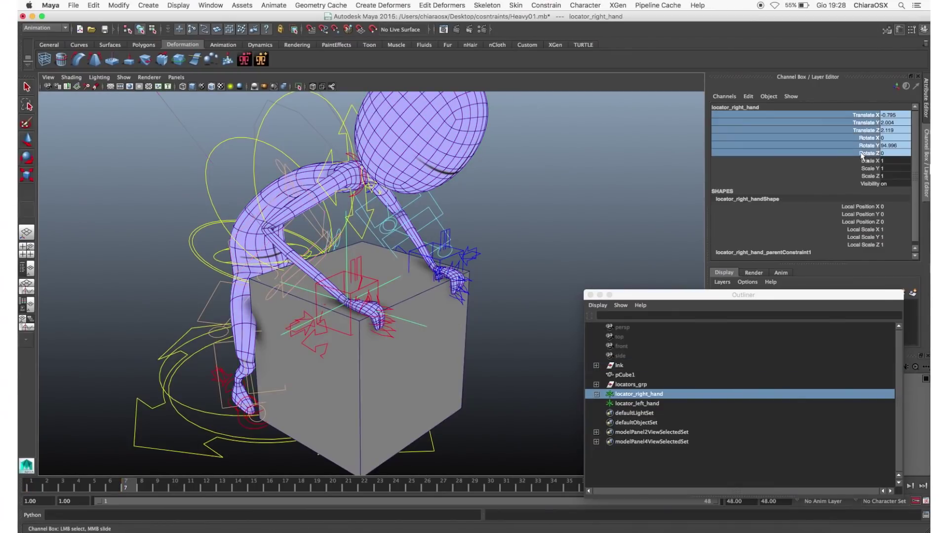
pyautogui.rightClick(868, 153)
pyautogui.click(884, 316)
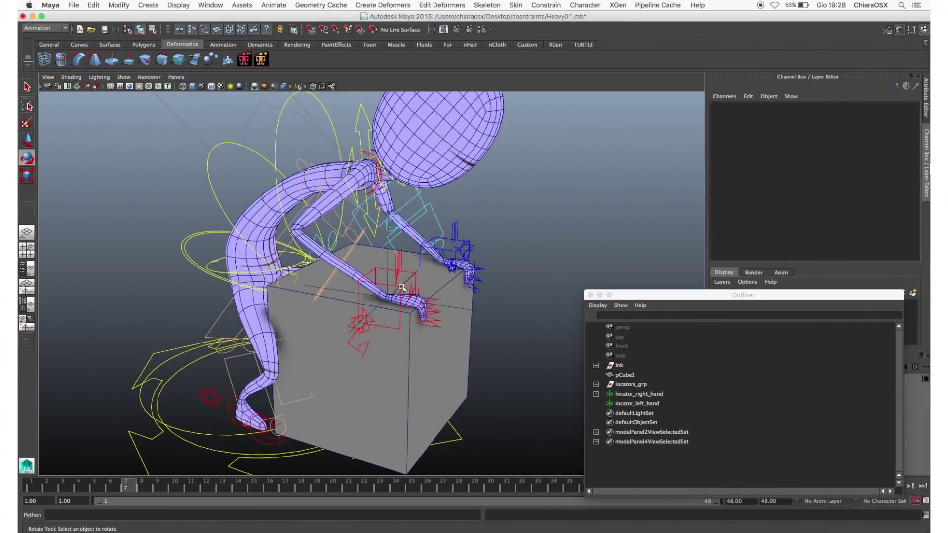
# Parent-constrain the right wrist IK control to locator_right_hand at frame 7
pyautogui.click(445, 306)
pyautogui.press('q')
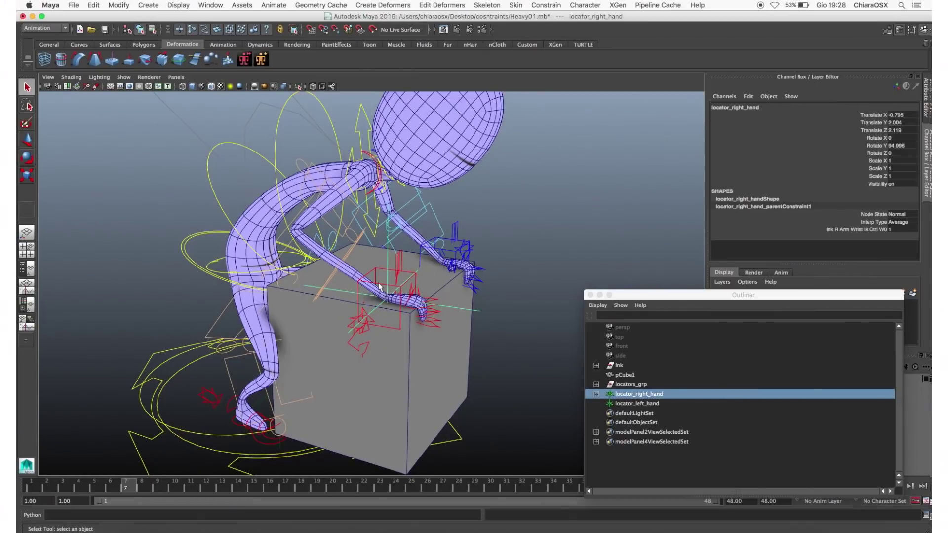
pyautogui.keyDown('shift'); pyautogui.click(379, 287); pyautogui.keyUp('shift')
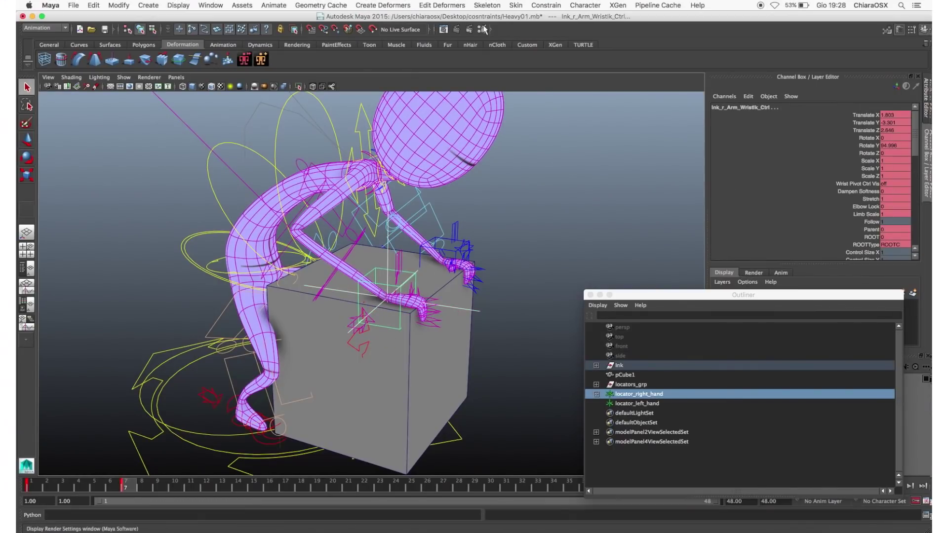
pyautogui.click(546, 5)
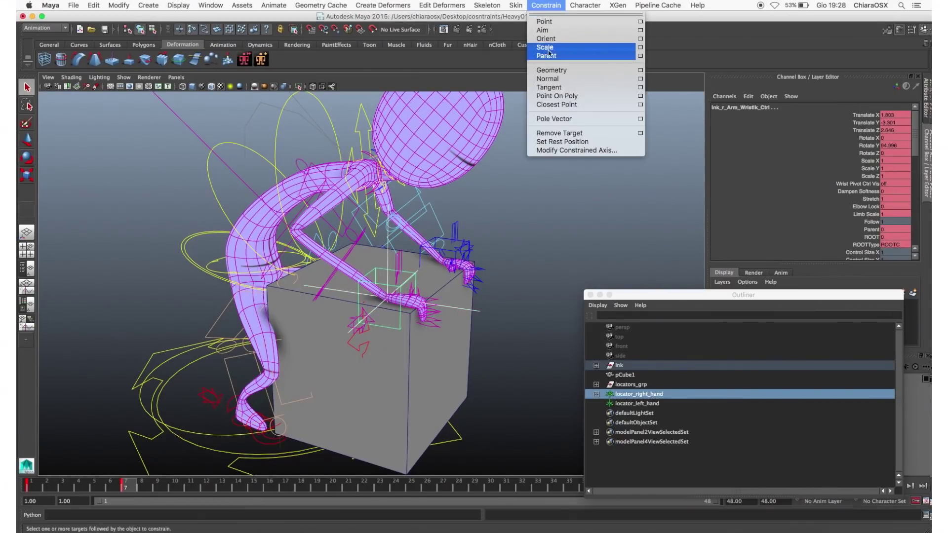
# Try moving locator_right_hand to test how the right hand follows it
pyautogui.click(378, 268)
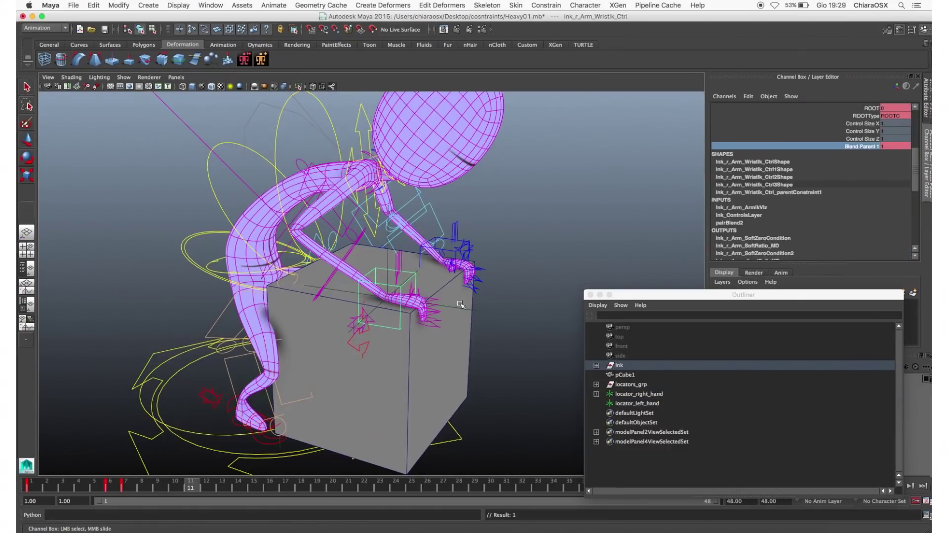
pyautogui.click(460, 309)
pyautogui.press('w')
pyautogui.moveTo(403, 342); pyautogui.dragTo(388, 315, button='middle')
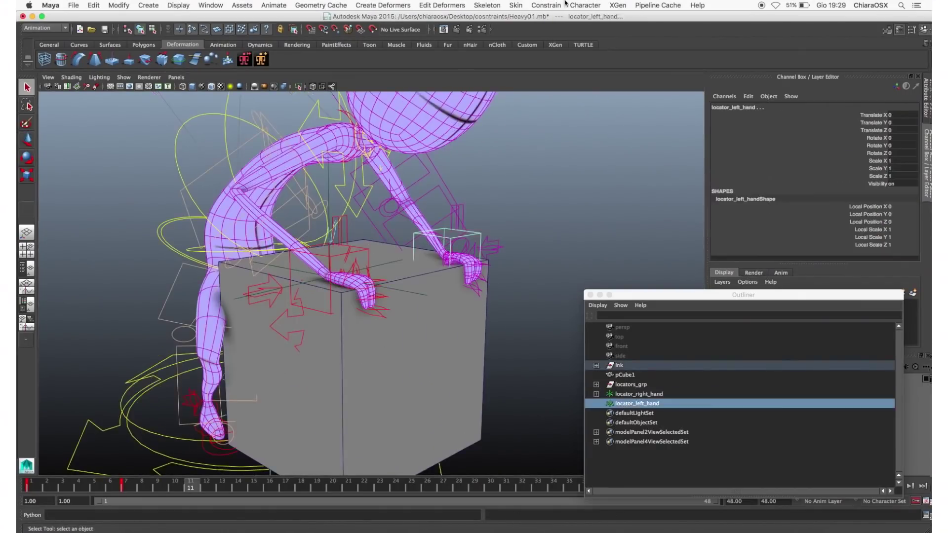
# Parent-constrain locator_left_hand to the left wrist IK control and break the connections on its Translate and Rotate channels
pyautogui.click(545, 4)
pyautogui.click(546, 55)
pyautogui.moveTo(858, 115); pyautogui.dragTo(861, 154)
pyautogui.rightClick(860, 154)
pyautogui.click(861, 321)
pyautogui.click(469, 195)
pyautogui.click(449, 170)
pyautogui.click(460, 158)
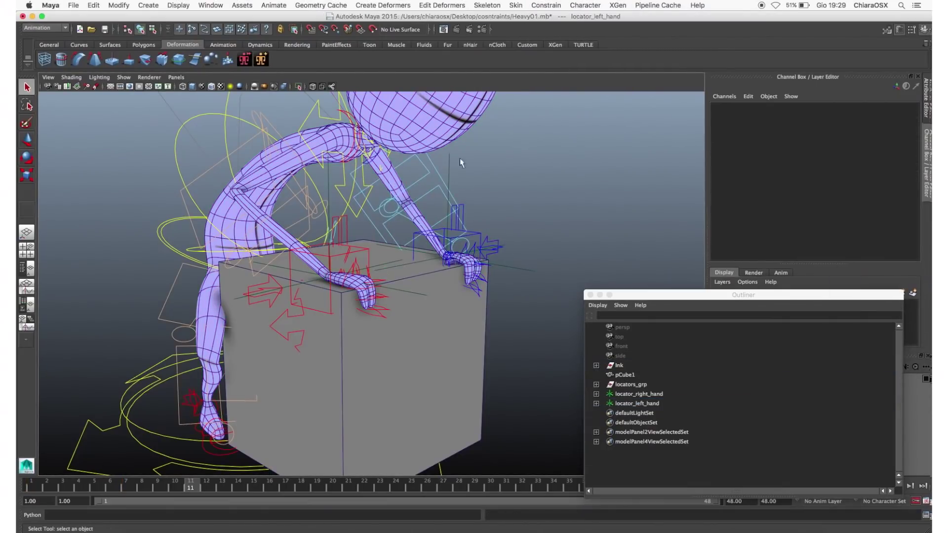
# Parent-constrain the left wrist IK control to locator_left_hand at frame 11
pyautogui.click(514, 269)
pyautogui.keyDown('shift'); pyautogui.click(480, 237); pyautogui.keyUp('shift')
pyautogui.click(545, 5)
pyautogui.click(548, 55)
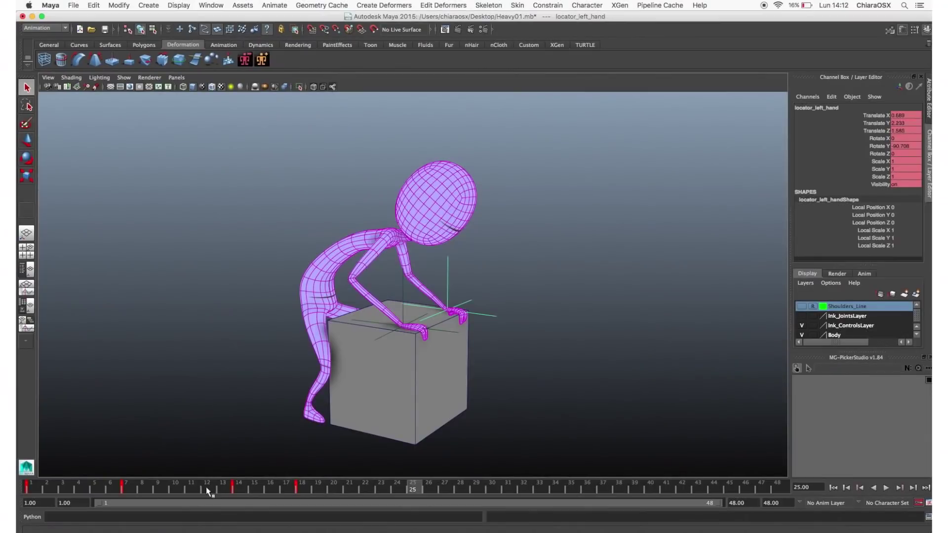
# Scrub through the animation and examine from several angles how the hands stay on the box
pyautogui.moveTo(210, 493); pyautogui.dragTo(419, 490)
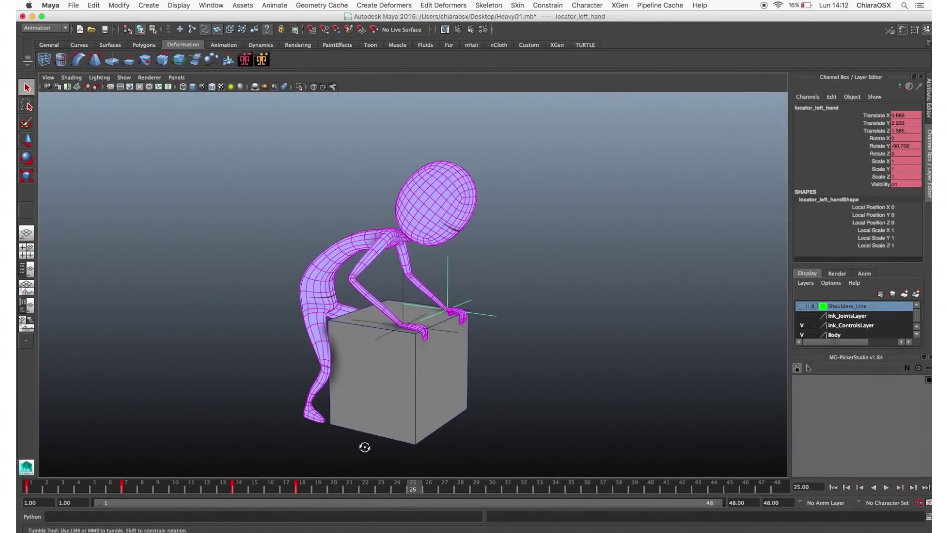
pyautogui.keyDown('alt'); pyautogui.moveTo(363, 447); pyautogui.dragTo(283, 440); pyautogui.keyUp('alt')
pyautogui.moveTo(265, 492); pyautogui.dragTo(398, 475)
# Try moving locator_left_hand at frame 28, undo the move and clear the selection
pyautogui.press('w')
pyautogui.moveTo(463, 333); pyautogui.dragTo(456, 306, button='middle')
pyautogui.press('super+z')
pyautogui.press('z')
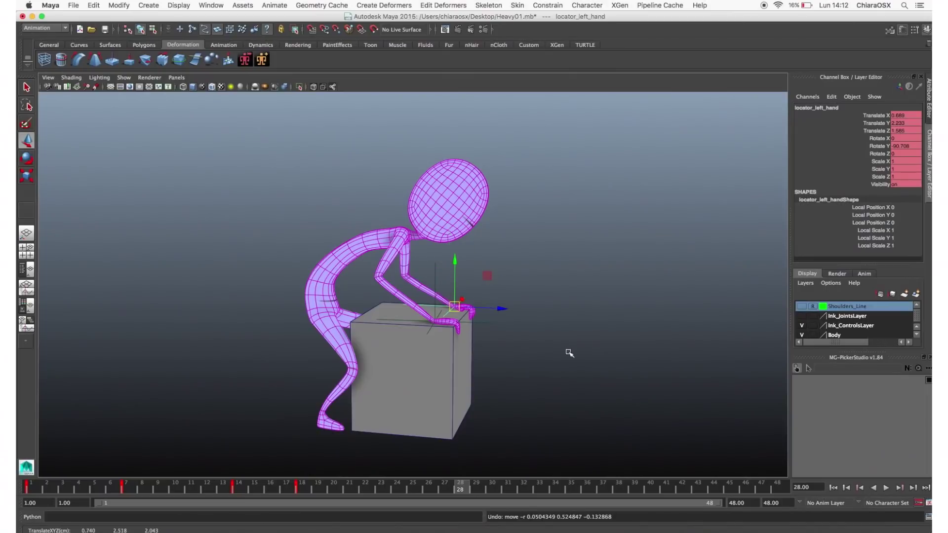
pyautogui.click(569, 366)
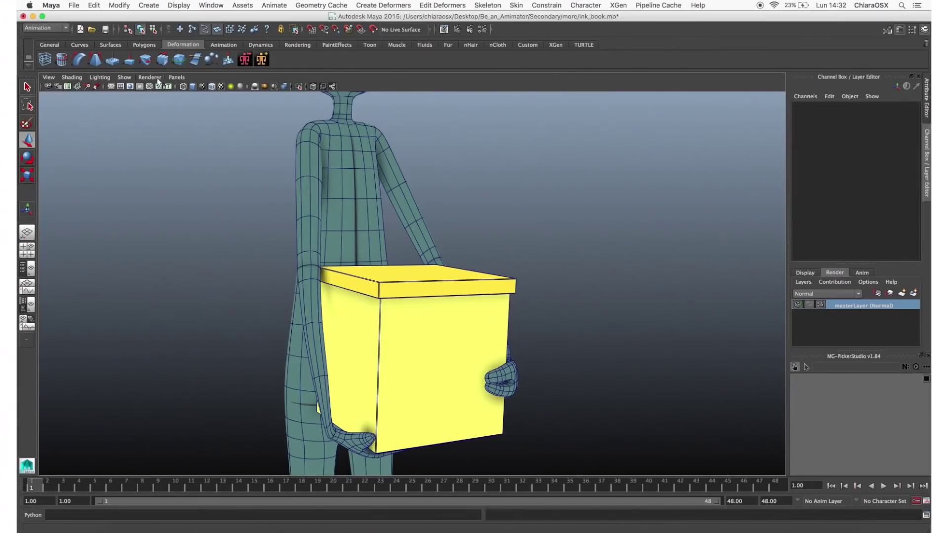
# Show the rig's control curves and parent-constrain the yellow box pCube2 to the right wrist IK control with Maintain offset on
pyautogui.click(124, 77)
pyautogui.click(148, 120)
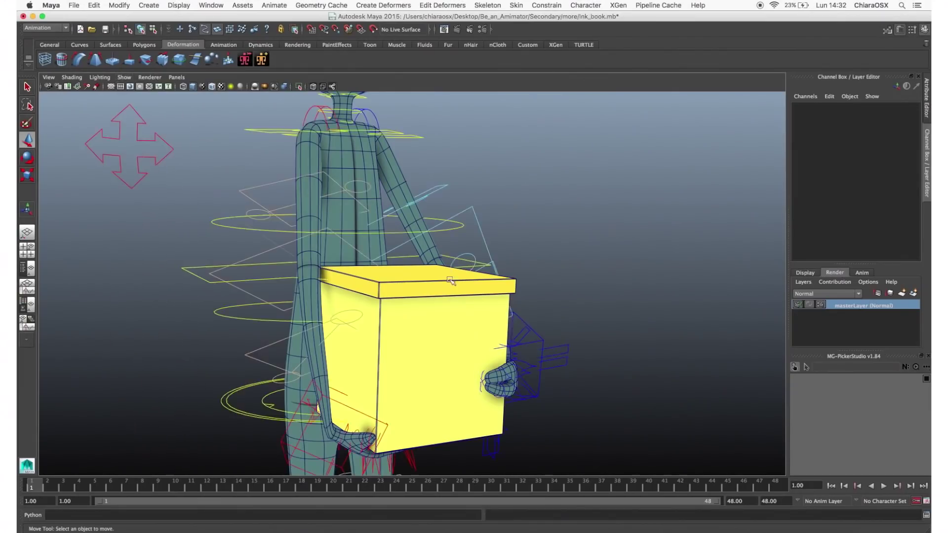
pyautogui.keyDown('alt'); pyautogui.moveTo(399, 209); pyautogui.dragTo(429, 265); pyautogui.keyUp('alt')
pyautogui.click(423, 310)
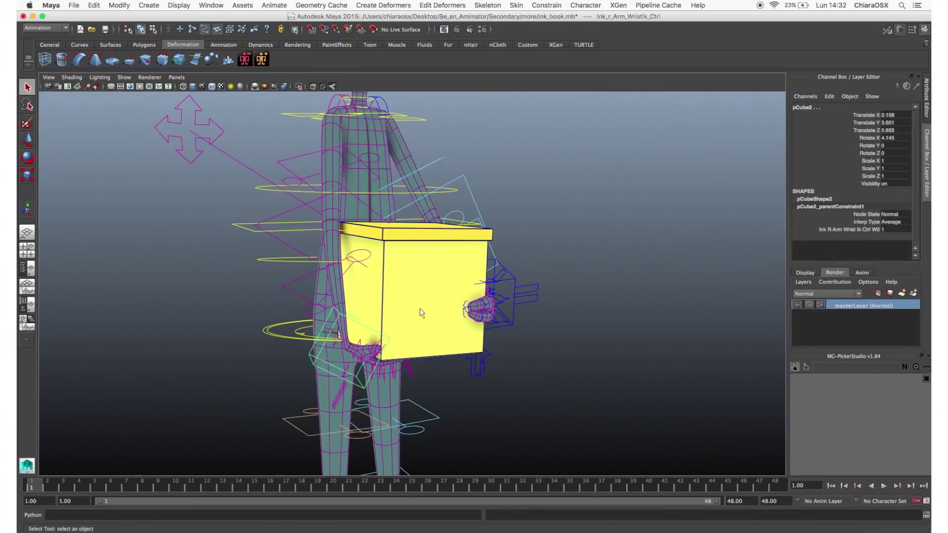
pyautogui.click(547, 5)
pyautogui.click(642, 55)
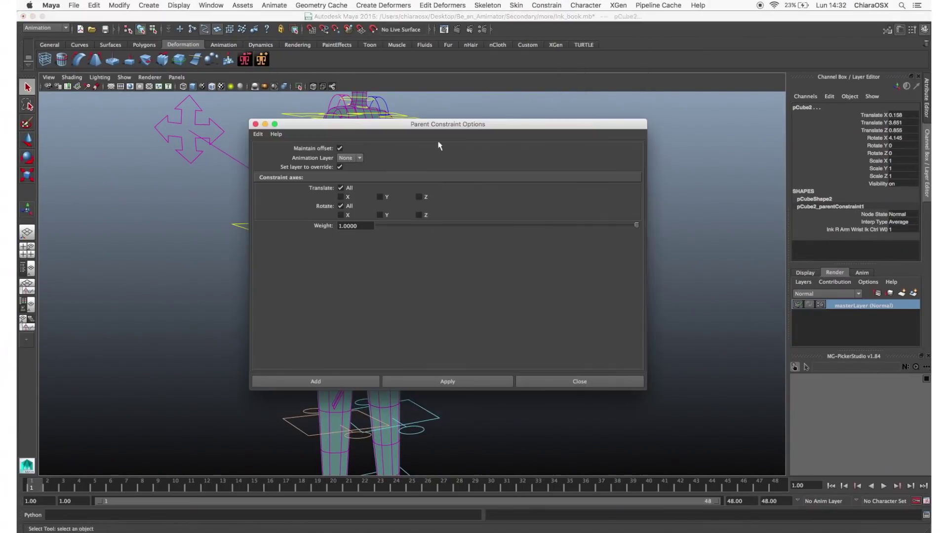
pyautogui.click(314, 383)
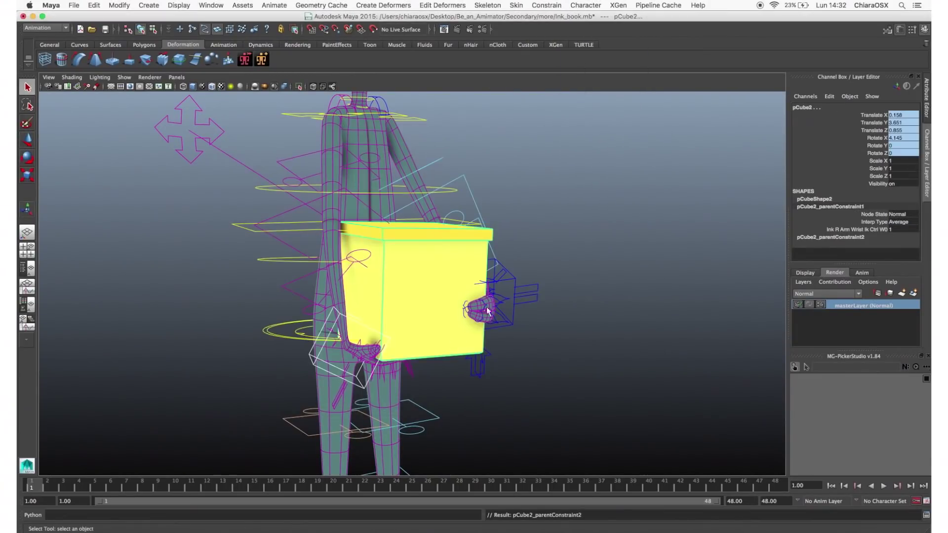
# Select the yellow box on its own to examine the parent constraints it carries
pyautogui.keyDown('alt'); pyautogui.moveTo(571, 320); pyautogui.dragTo(567, 314); pyautogui.keyUp('alt')
pyautogui.click(566, 315)
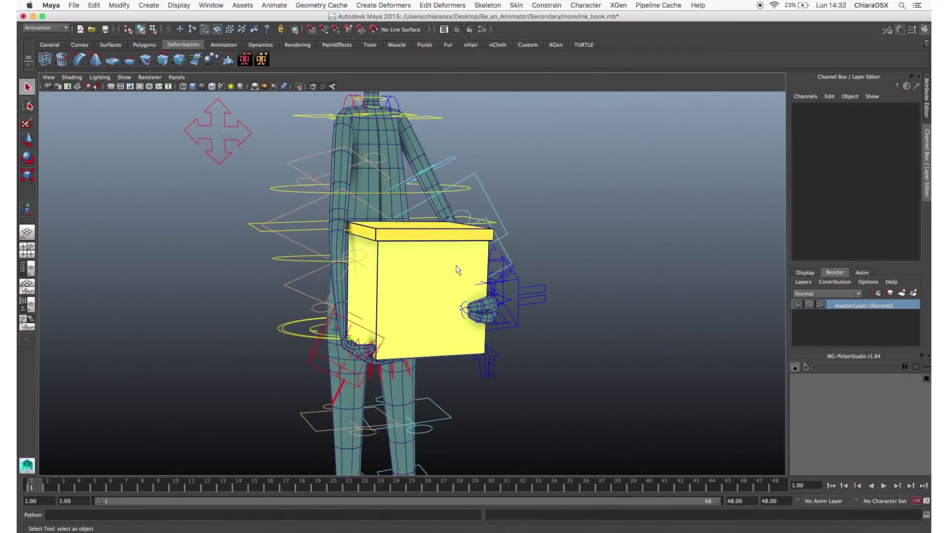
pyautogui.click(472, 276)
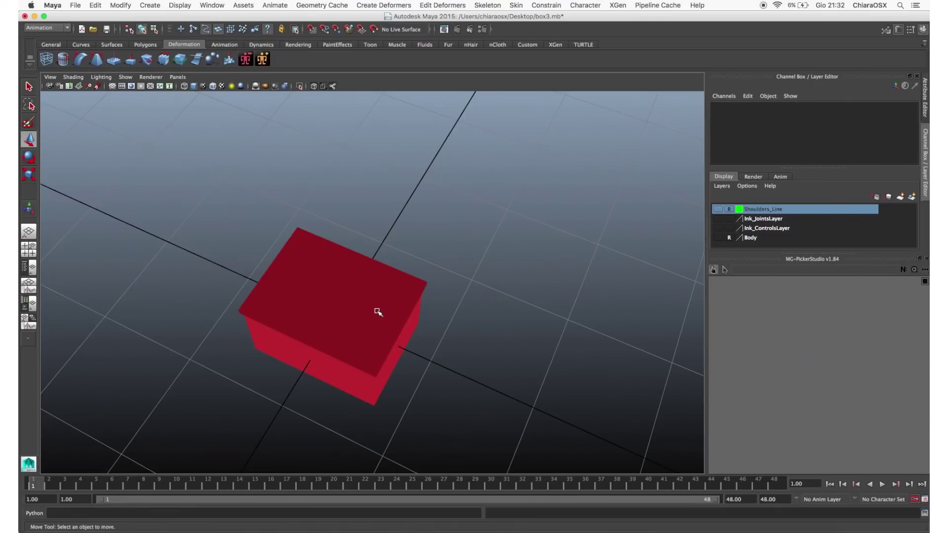
# Create a locator at the red box and open the Outliner
pyautogui.keyDown('alt'); pyautogui.moveTo(377, 312); pyautogui.dragTo(442, 271); pyautogui.keyUp('alt')
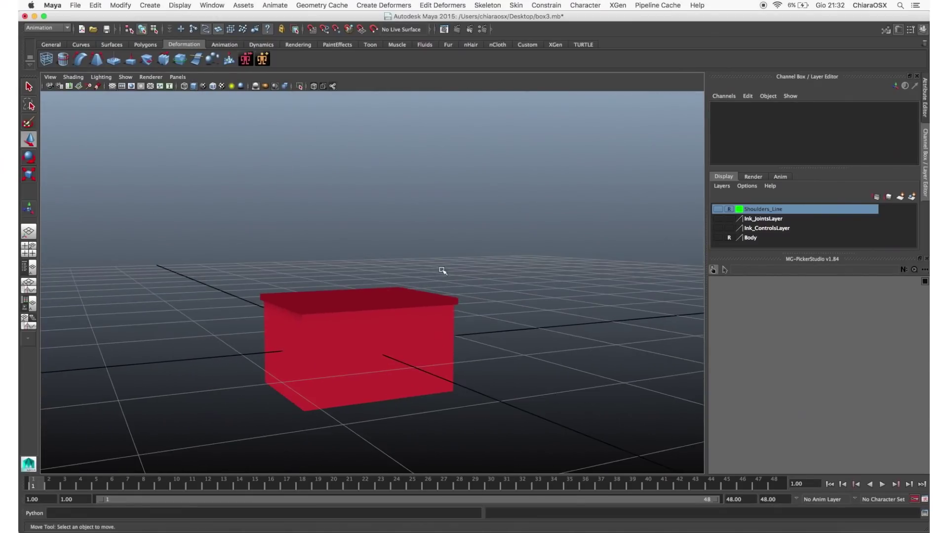
pyautogui.click(435, 275)
pyautogui.moveTo(416, 300)
pyautogui.keyDown('alt'); pyautogui.mouseDown()
pyautogui.moveTo(326, 300)
pyautogui.moveTo(398, 305)
pyautogui.mouseUp(); pyautogui.keyUp('alt')
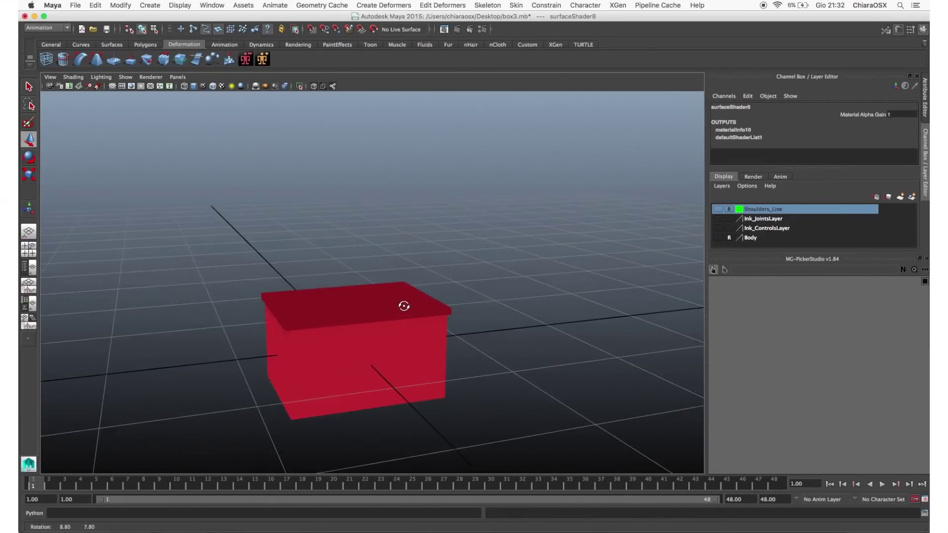
pyautogui.click(146, 4)
pyautogui.click(158, 175)
pyautogui.click(215, 5)
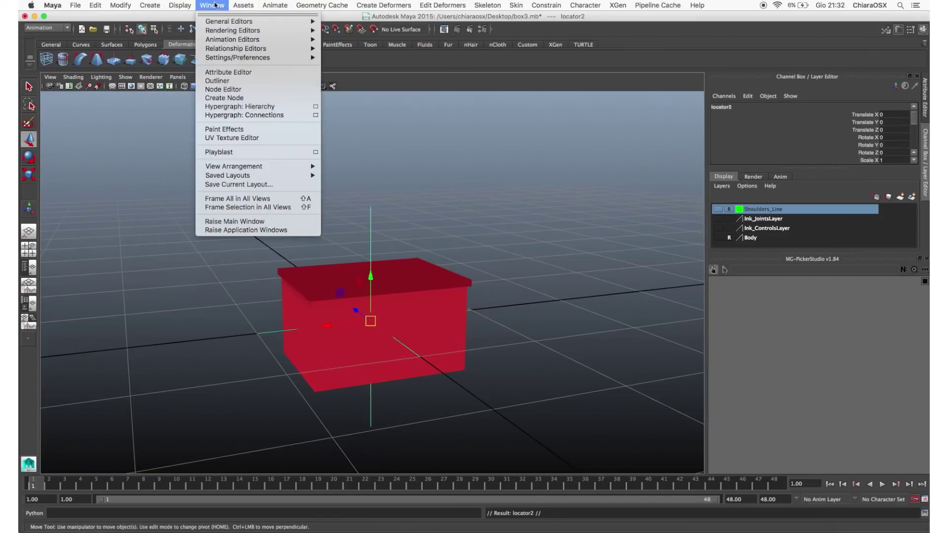
pyautogui.click(218, 80)
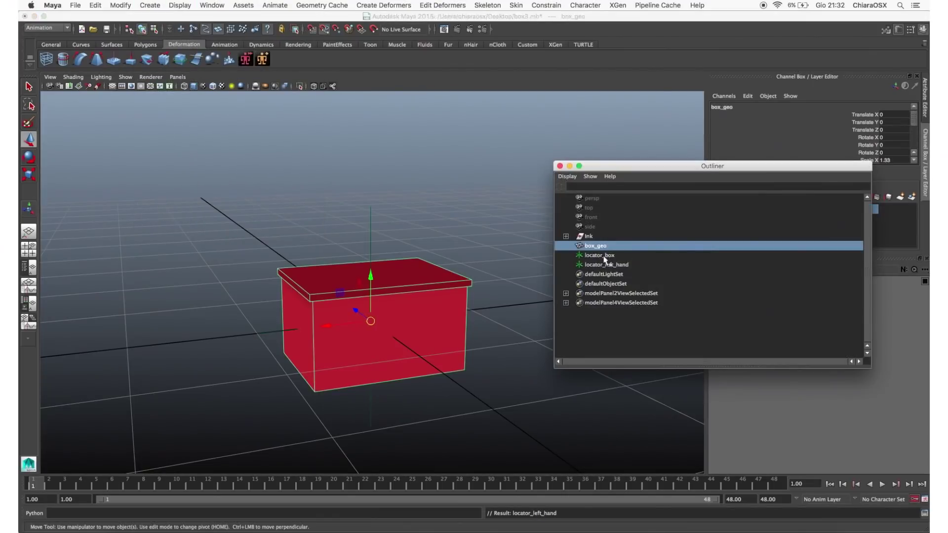
# Parent box_geo under locator_box and locator_left_hand under box_geo
pyautogui.keyDown('ctrl'); pyautogui.click(599, 255); pyautogui.keyUp('ctrl')
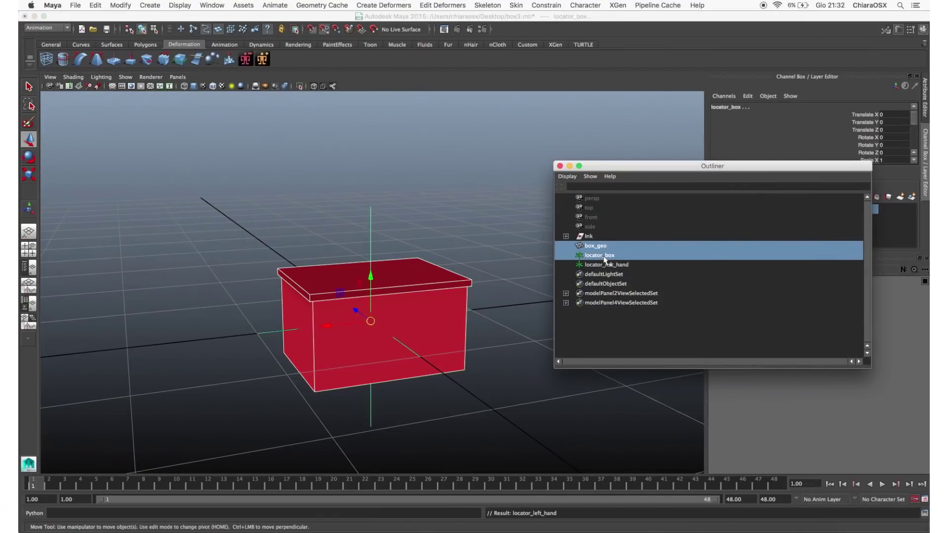
pyautogui.press('p')
pyautogui.click(566, 245)
pyautogui.click(607, 264)
pyautogui.moveTo(606, 264); pyautogui.dragTo(612, 260, button='middle')
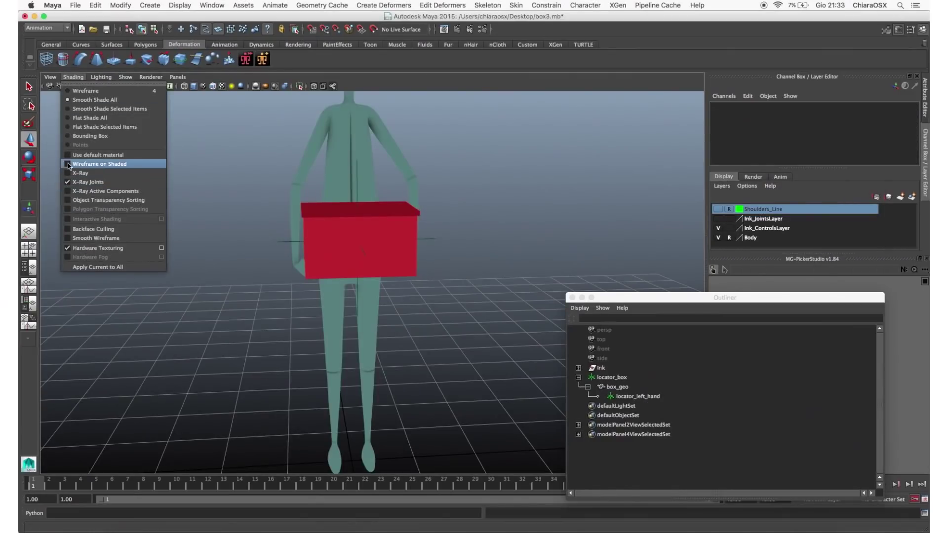
# Show the character's body and control curves together with the red box
pyautogui.click(118, 164)
pyautogui.keyDown('alt'); pyautogui.moveTo(244, 163); pyautogui.dragTo(284, 243); pyautogui.keyUp('alt')
pyautogui.click(125, 77)
pyautogui.click(125, 128)
pyautogui.click(125, 77)
pyautogui.click(124, 120)
pyautogui.keyDown('alt'); pyautogui.moveTo(253, 151); pyautogui.dragTo(256, 206, button='middle'); pyautogui.keyUp('alt')
pyautogui.scroll(-2, 257, 206)
# Try rotating the right elbow FK control and undo the rotation
pyautogui.click(288, 200)
pyautogui.press('e')
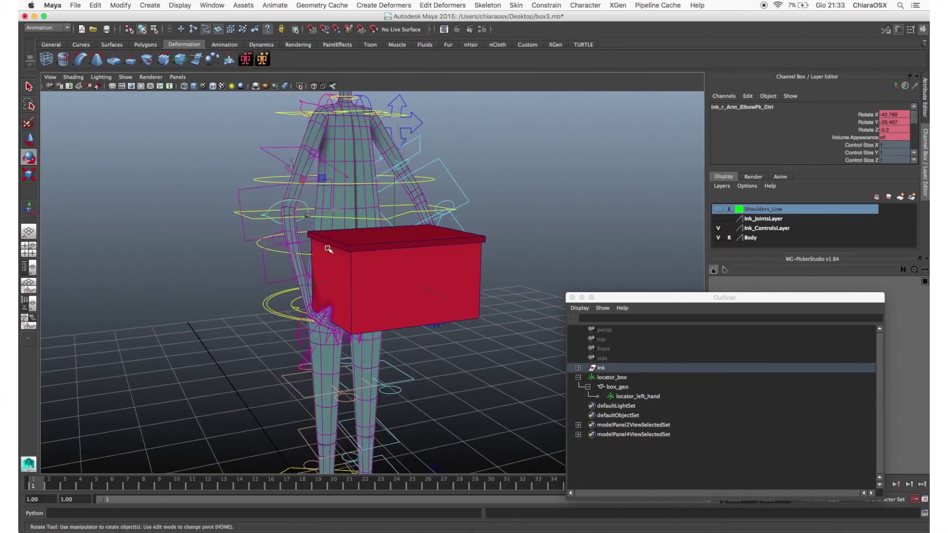
pyautogui.moveTo(305, 236); pyautogui.dragTo(278, 228)
pyautogui.press('super+z')
# Try moving the left wrist IK control beside the box and undo the move
pyautogui.keyDown('alt'); pyautogui.moveTo(344, 243); pyautogui.dragTo(438, 278); pyautogui.keyUp('alt')
pyautogui.press('w')
pyautogui.click(411, 276)
pyautogui.press('super+z')
pyautogui.press('super+z')
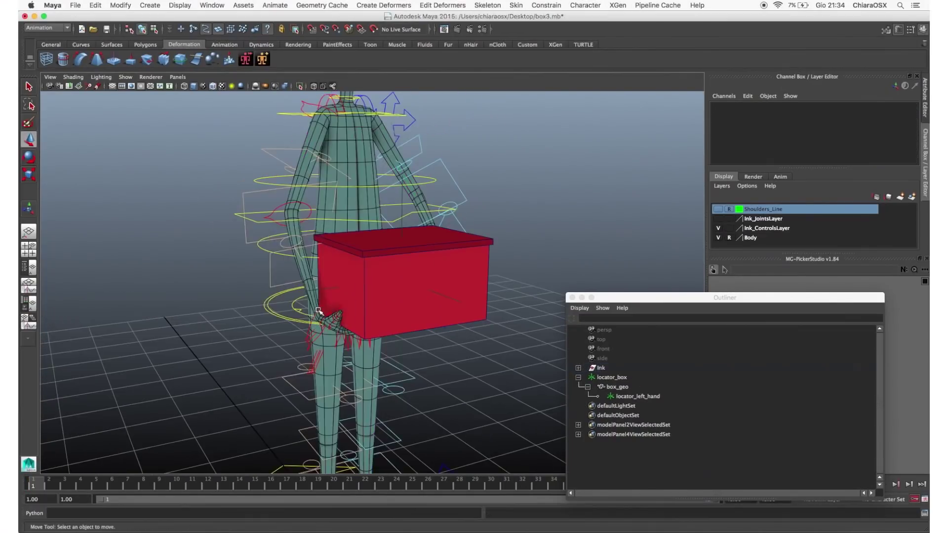
# Parent-constrain locator_box to the right wrist FK control with Maintain offset on
pyautogui.click(317, 310)
pyautogui.keyDown('super'); pyautogui.click(612, 378); pyautogui.keyUp('super')
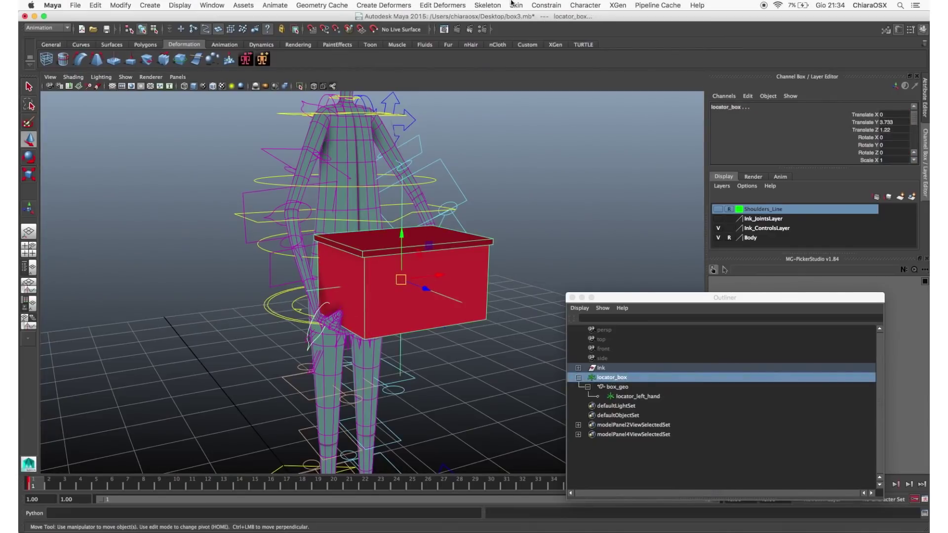
pyautogui.click(546, 5)
pyautogui.click(640, 58)
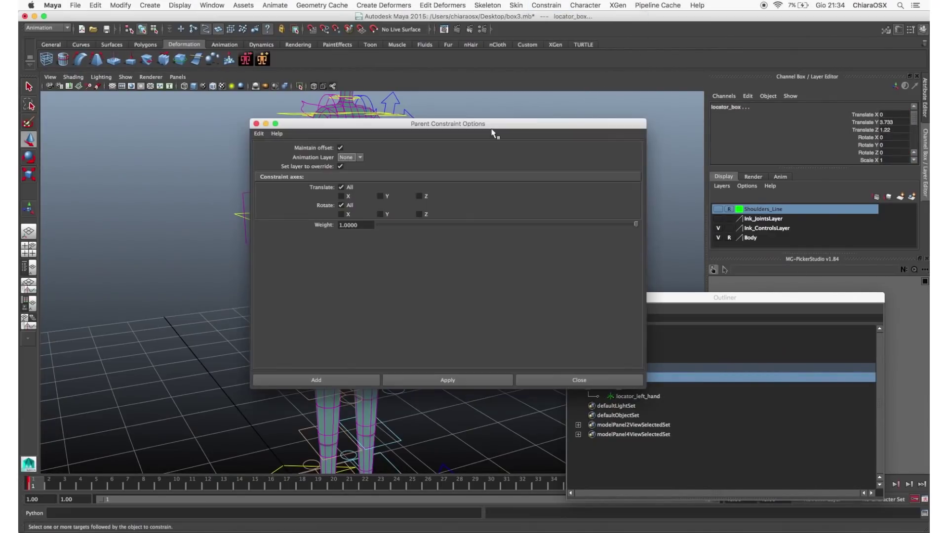
pyautogui.click(314, 381)
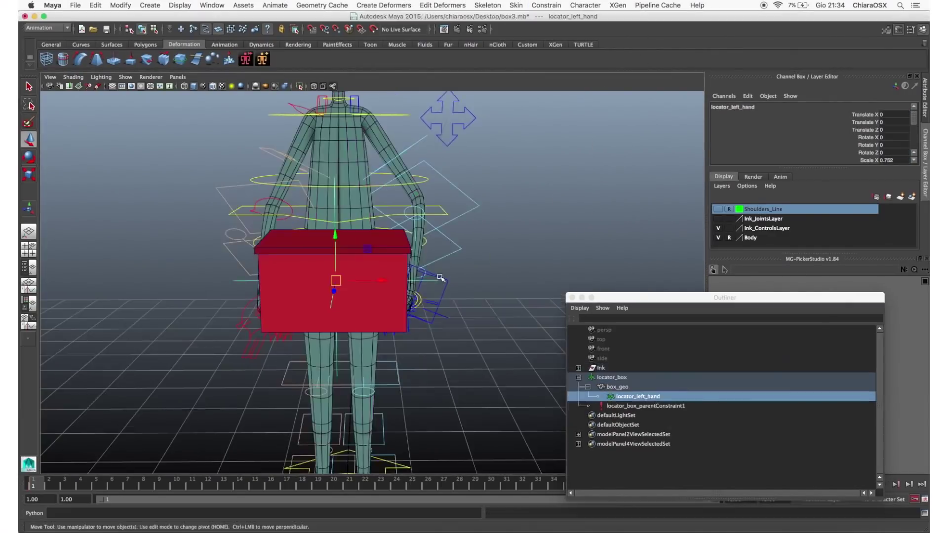
# Point-constrain locator_left_hand to the left wrist IK control with Maintain offset off
pyautogui.click(628, 398)
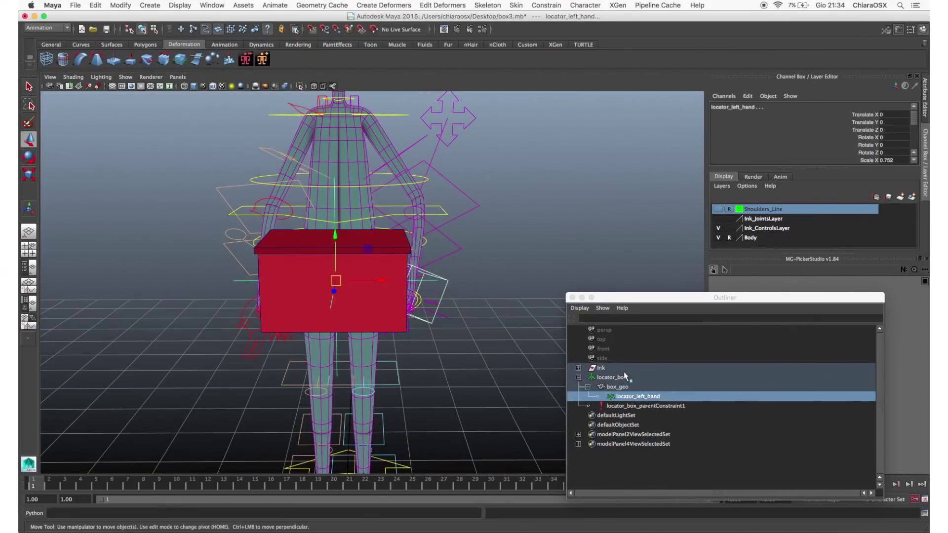
pyautogui.click(545, 5)
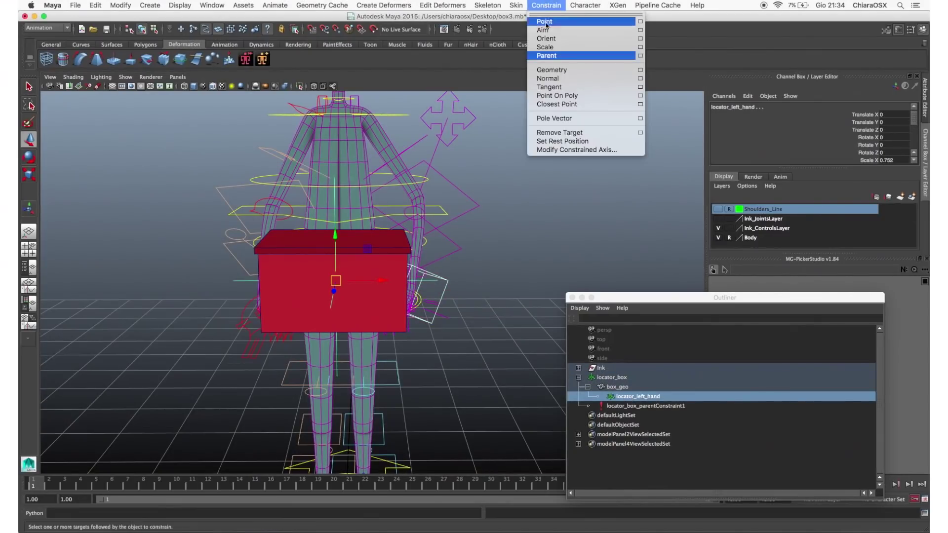
pyautogui.click(641, 22)
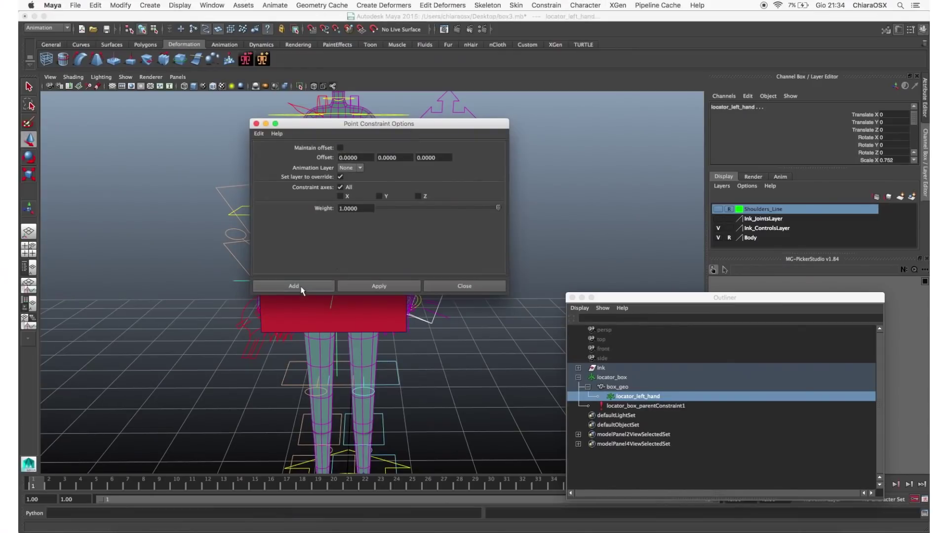
pyautogui.click(379, 290)
pyautogui.click(543, 220)
pyautogui.keyDown('alt'); pyautogui.moveTo(542, 222); pyautogui.dragTo(454, 269); pyautogui.keyUp('alt')
# Delete the point constraint under locator_left_hand
pyautogui.click(612, 398)
pyautogui.click(598, 397)
pyautogui.click(648, 407)
pyautogui.press('w')
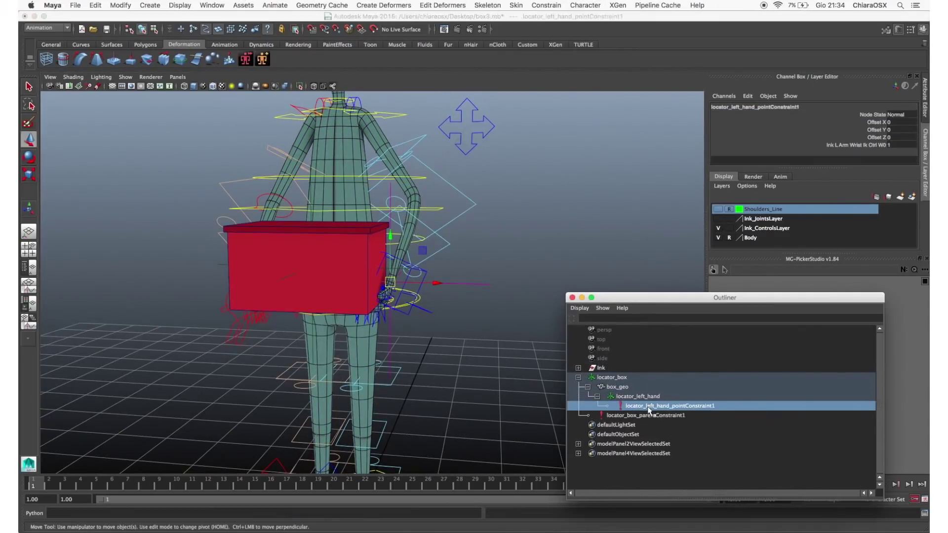
pyautogui.press('Delete')
# Parent-constrain the left wrist IK control to locator_left_hand
pyautogui.click(638, 397)
pyautogui.keyDown('shift'); pyautogui.click(436, 283); pyautogui.keyUp('shift')
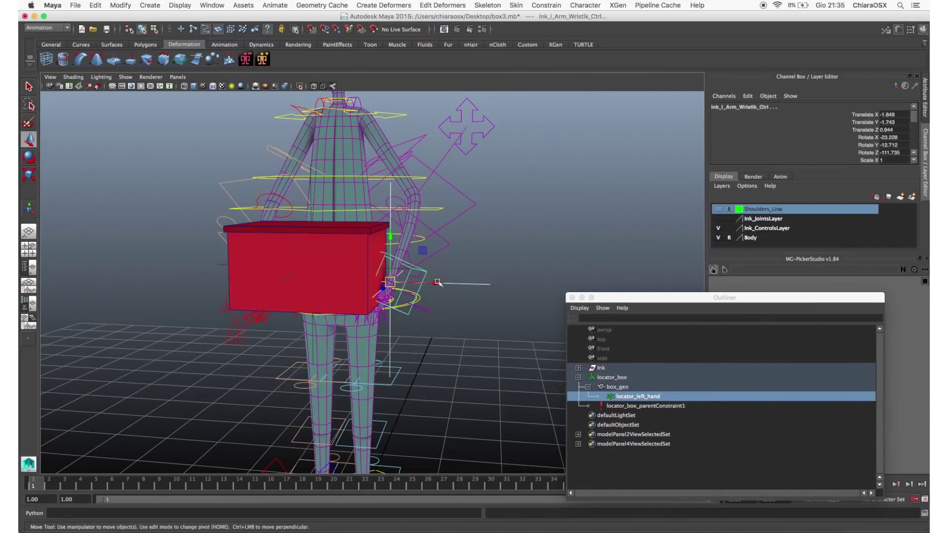
pyautogui.click(545, 6)
pyautogui.click(640, 56)
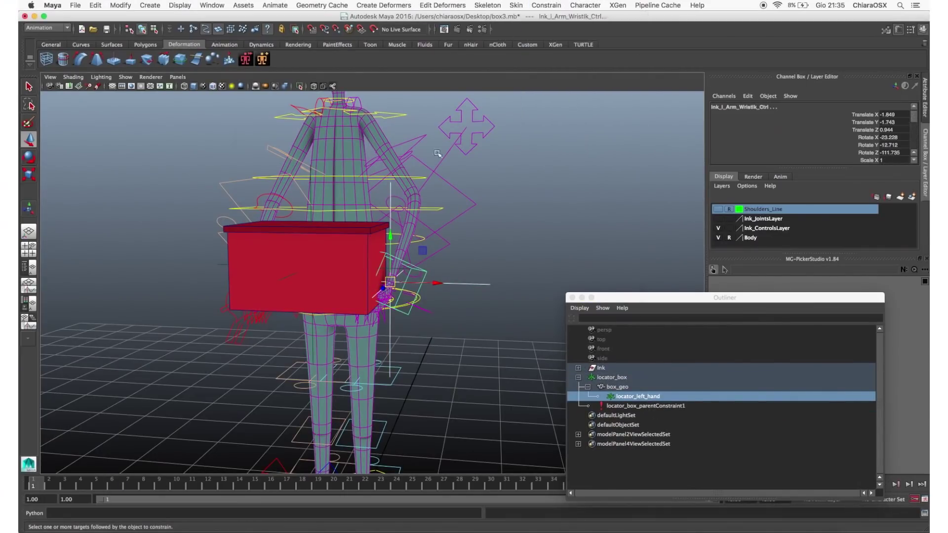
pyautogui.click(313, 379)
# Try rotating the right wrist FK control to test the box and left hand, and undo the rotation
pyautogui.moveTo(336, 362)
pyautogui.keyDown('alt'); pyautogui.mouseDown()
pyautogui.moveTo(385, 367)
pyautogui.moveTo(342, 358)
pyautogui.mouseUp(); pyautogui.keyUp('alt')
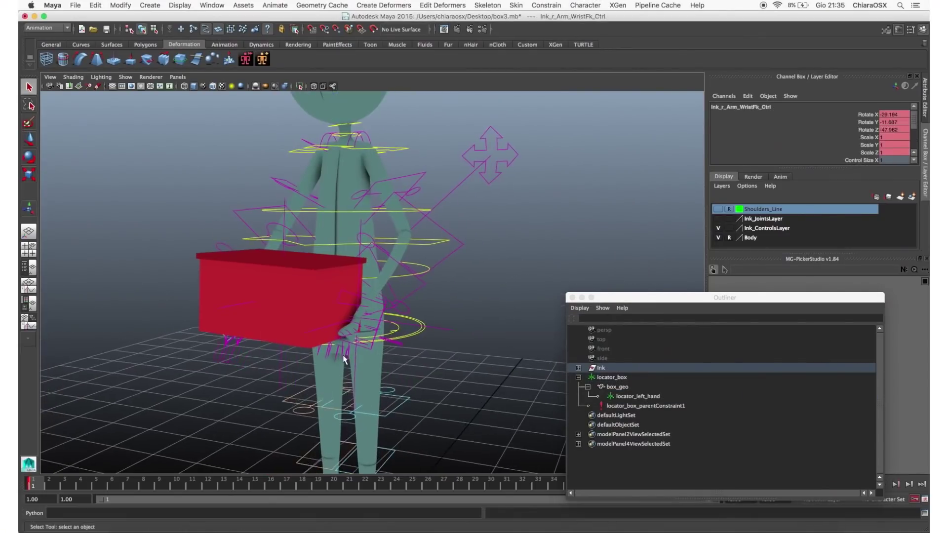
pyautogui.press('e')
pyautogui.moveTo(225, 309)
pyautogui.mouseDown()
pyautogui.moveTo(227, 298)
pyautogui.moveTo(226, 313)
pyautogui.mouseUp()
pyautogui.press('super+z')
pyautogui.press('super+z')
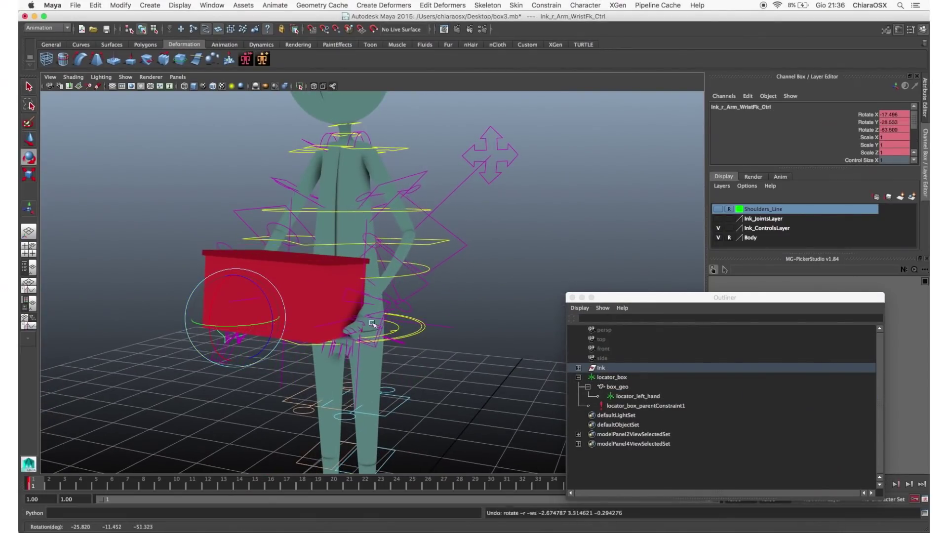
# Move the left hand's locator upward along the side of the box
pyautogui.press('q')
pyautogui.click(396, 323)
pyautogui.press('w')
pyautogui.moveTo(376, 338); pyautogui.dragTo(387, 275)
pyautogui.press('e')
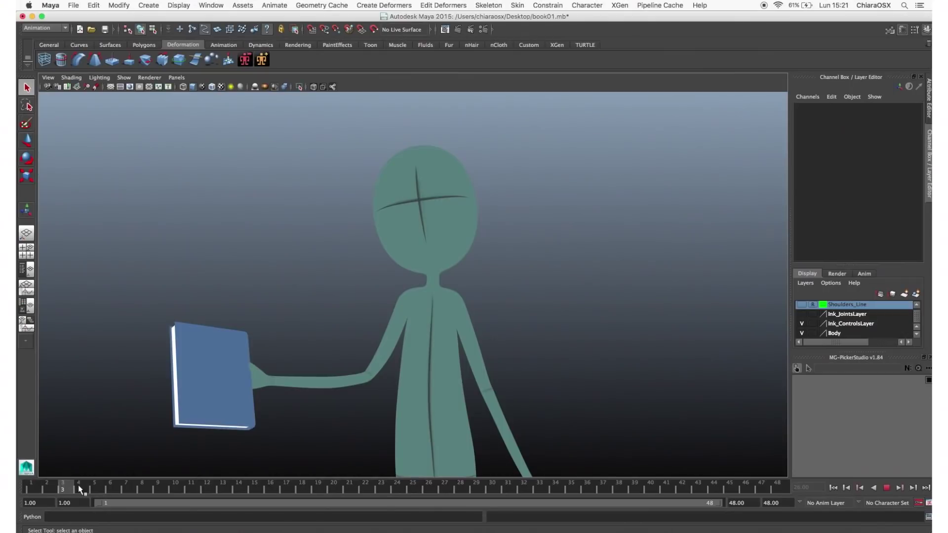
# Create a locator for the blue book
pyautogui.moveTo(79, 486); pyautogui.dragTo(497, 486)
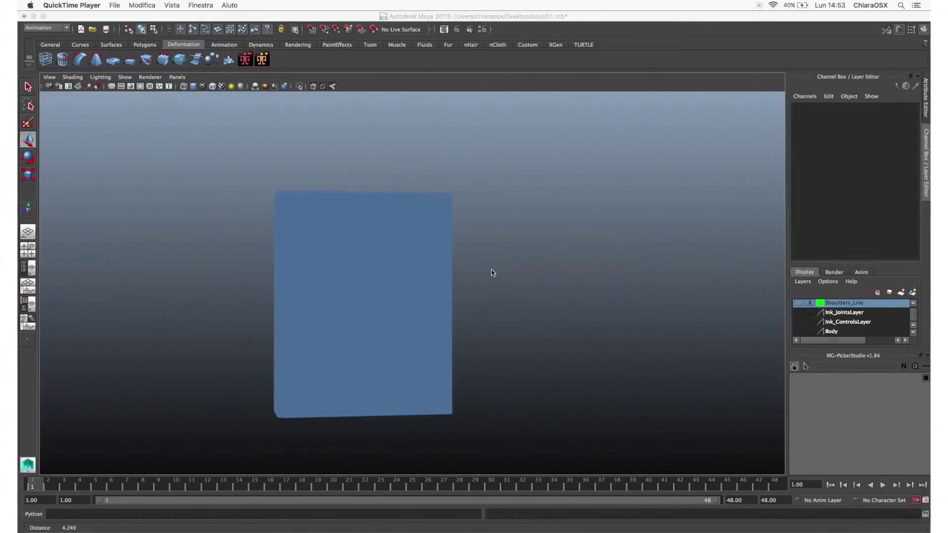
pyautogui.keyDown('alt'); pyautogui.moveTo(491, 271); pyautogui.dragTo(377, 155); pyautogui.keyUp('alt')
pyautogui.click(149, 5)
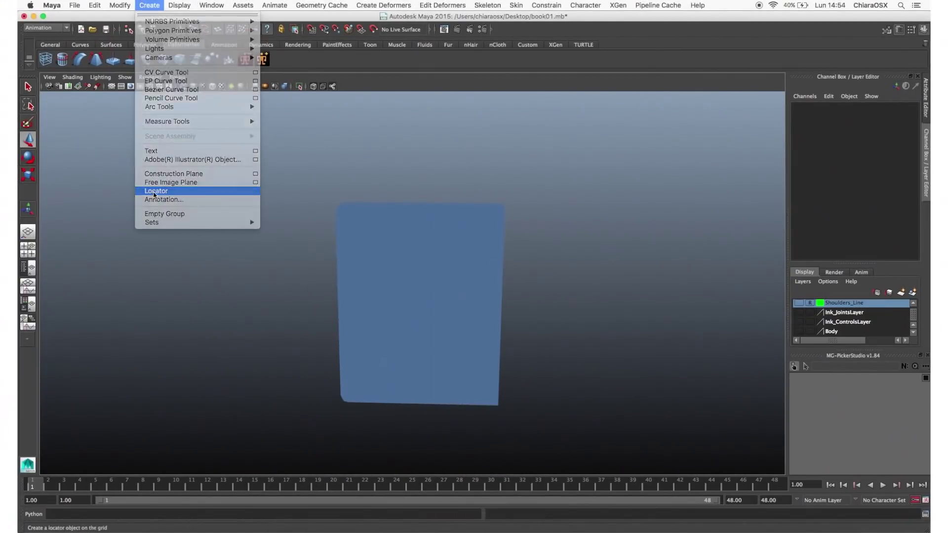
pyautogui.click(163, 185)
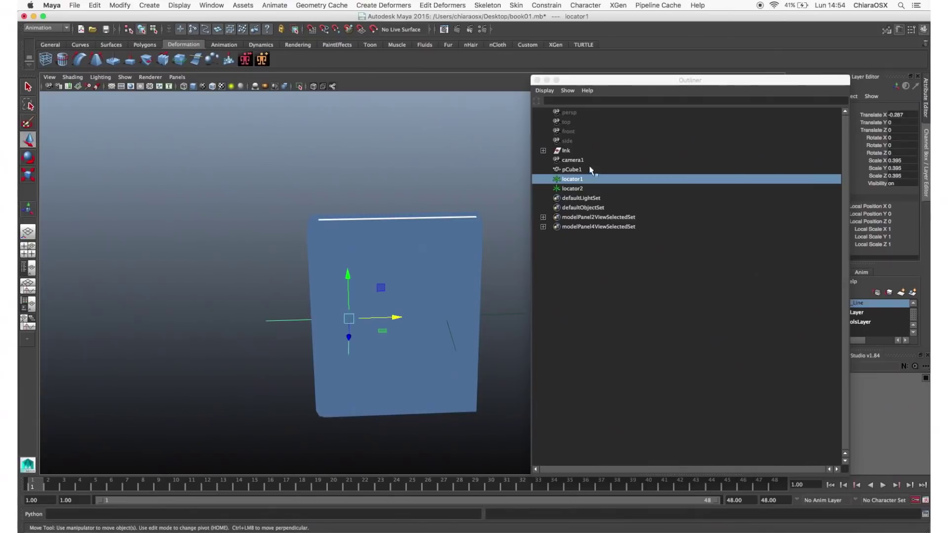
# Rename the two locators as locator_right_hand and locator_left_hand
pyautogui.doubleClick(591, 179)
pyautogui.click(593, 178)
pyautogui.press('BackSpace')
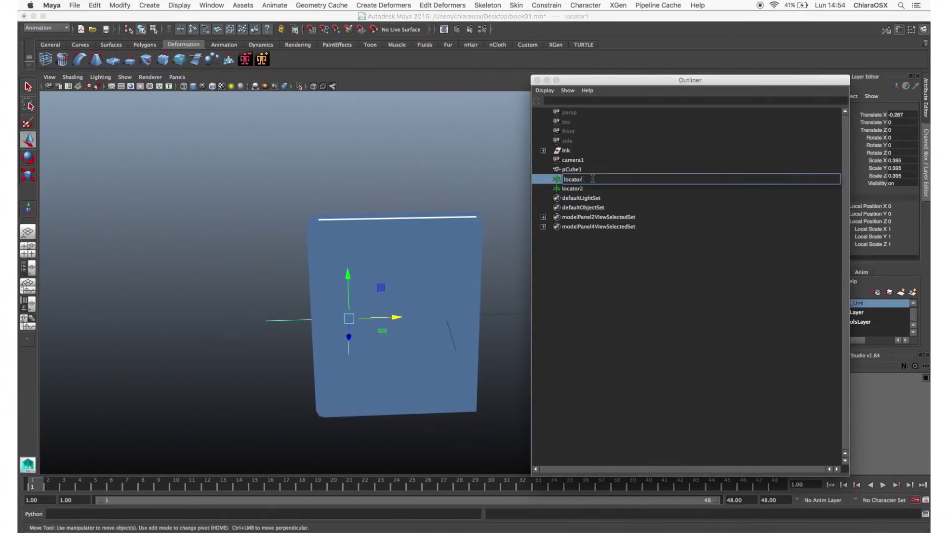
pyautogui.doubleClick(591, 188)
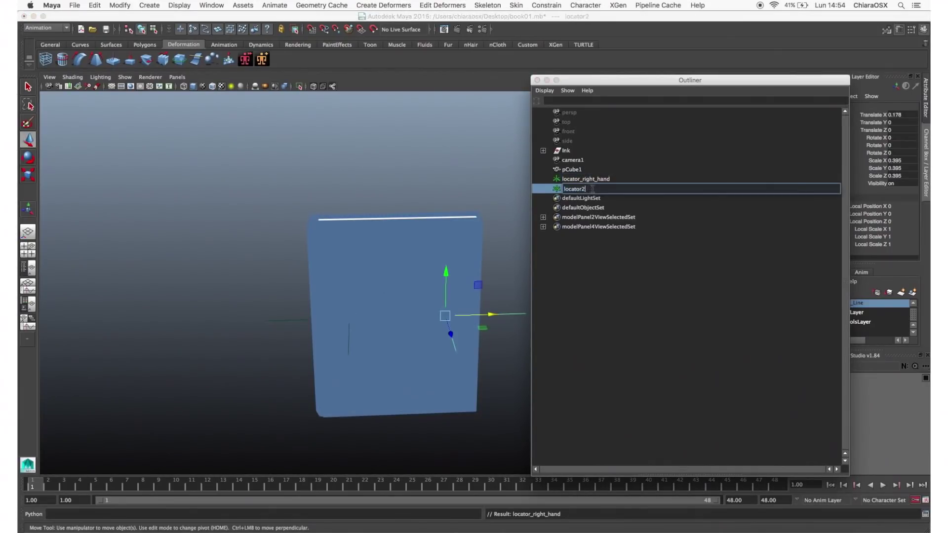
pyautogui.press('Return')
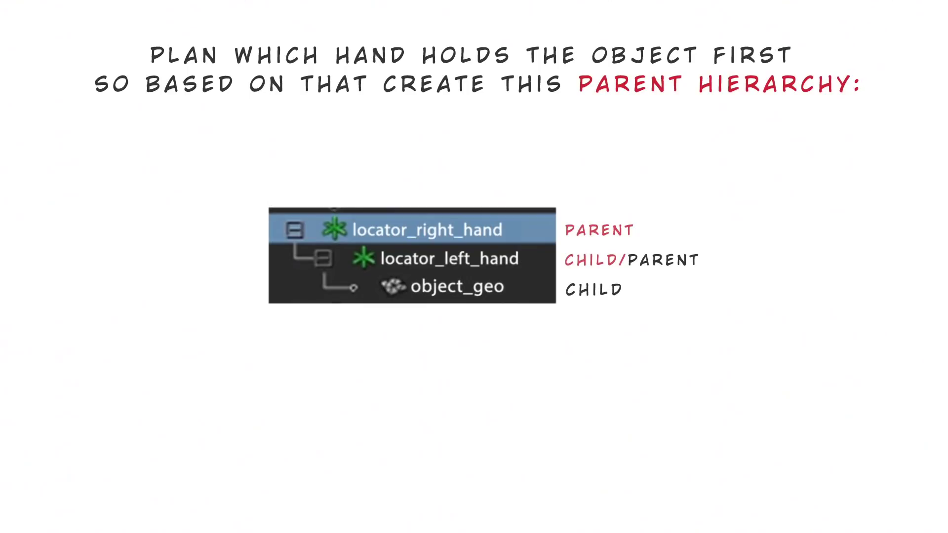
# Parent locator_left_hand under locator_right_hand
pyautogui.moveTo(490, 300); pyautogui.dragTo(509, 338)
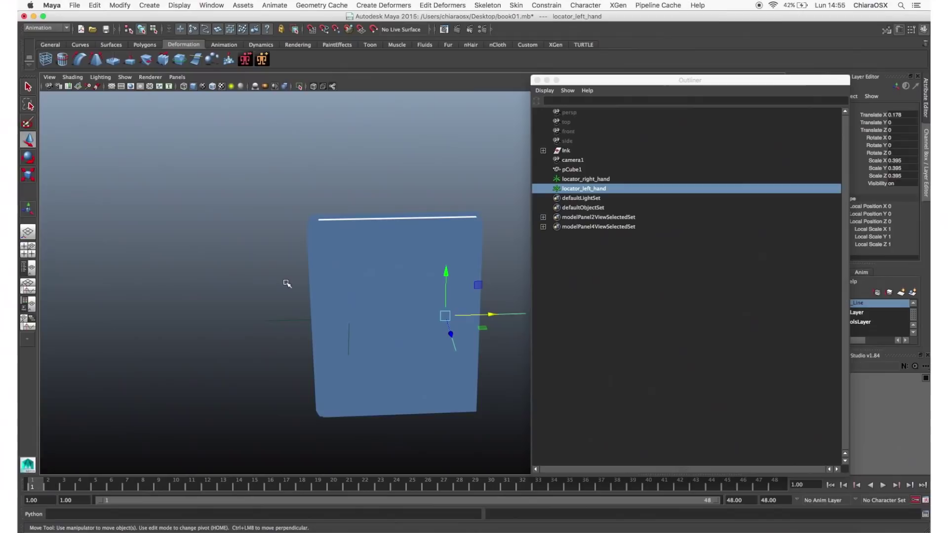
pyautogui.moveTo(279, 282); pyautogui.dragTo(289, 339)
pyautogui.press('p')
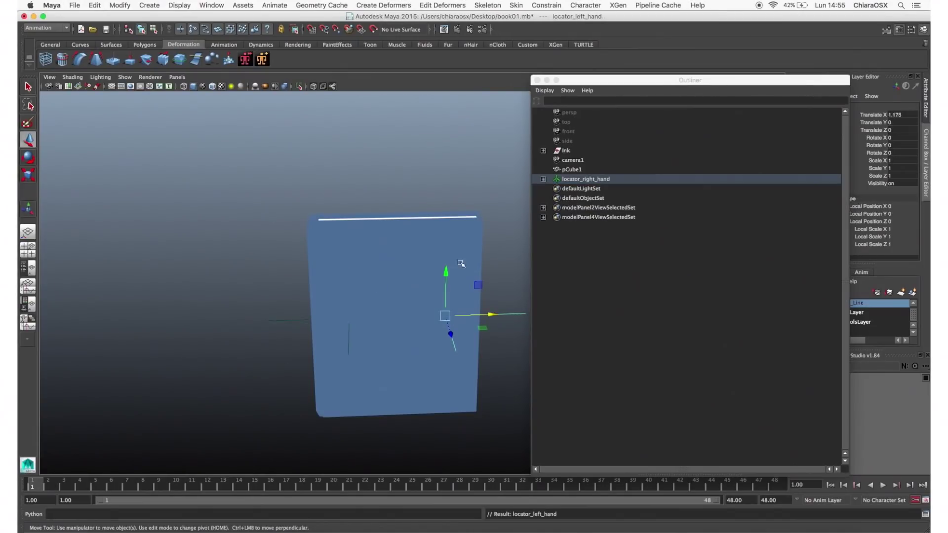
# Parent the book pCube1 under locator_left_hand, inside the locator_right_hand hierarchy
pyautogui.click(543, 179)
pyautogui.click(604, 182)
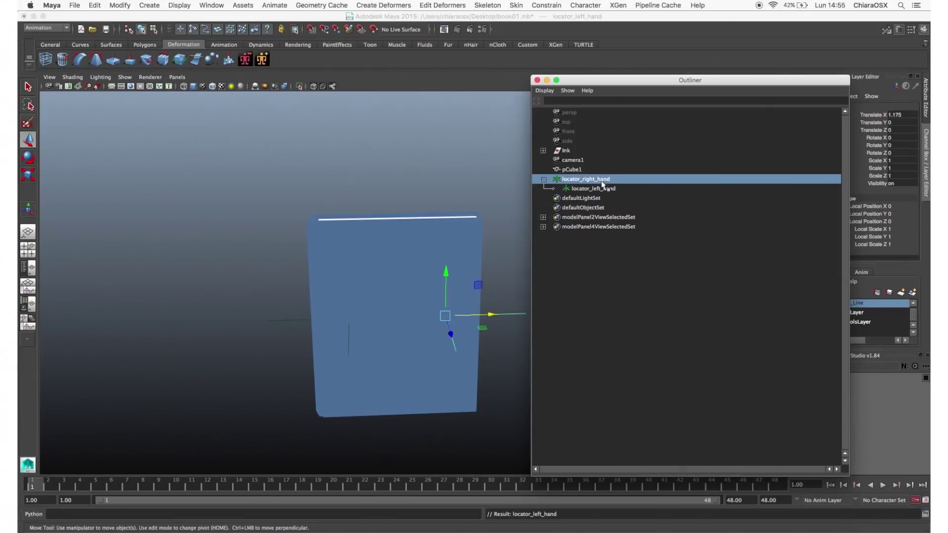
pyautogui.click(595, 189)
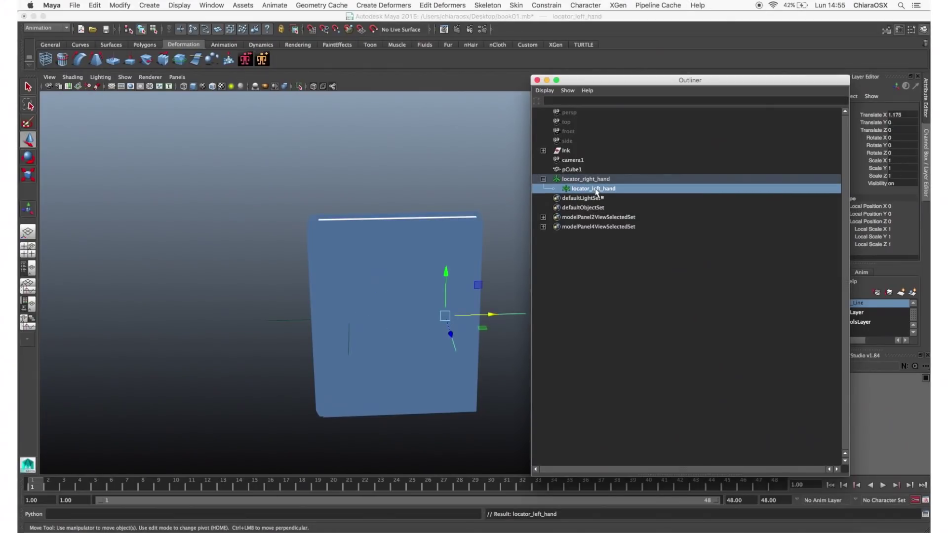
pyautogui.click(467, 222)
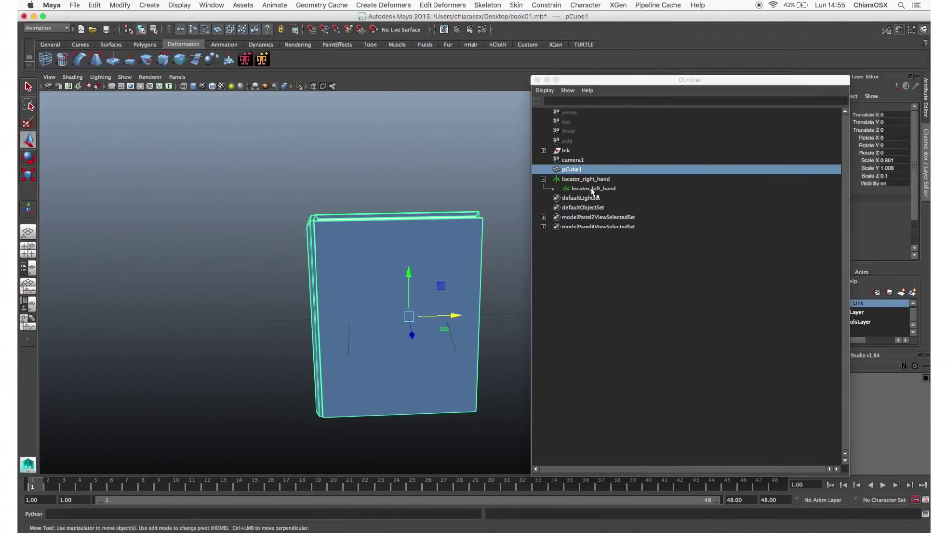
pyautogui.click(504, 296)
pyautogui.click(454, 272)
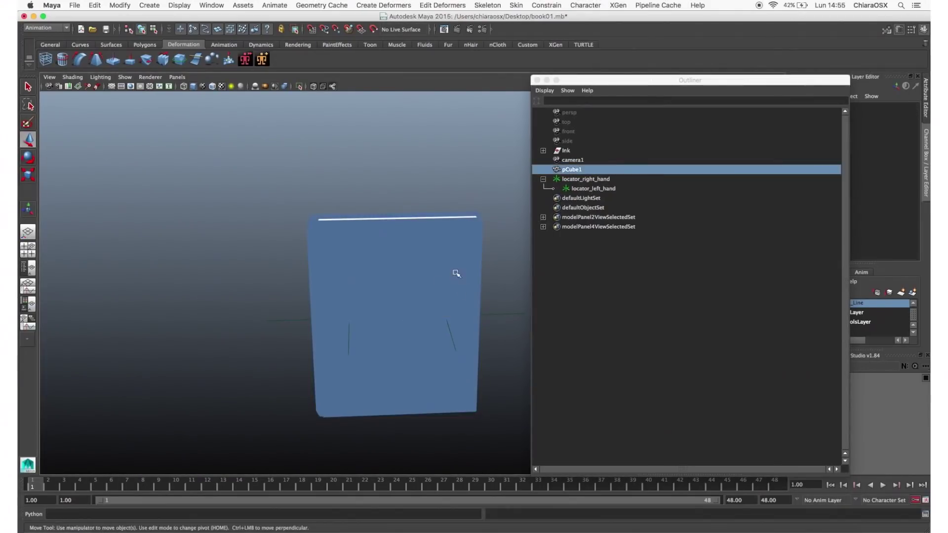
pyautogui.keyDown('shift'); pyautogui.click(510, 320); pyautogui.keyUp('shift')
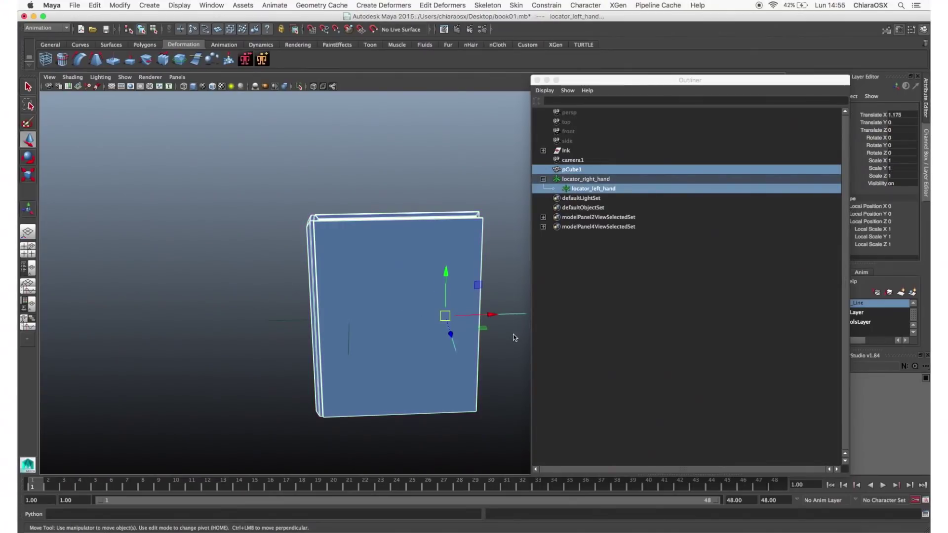
pyautogui.press('p')
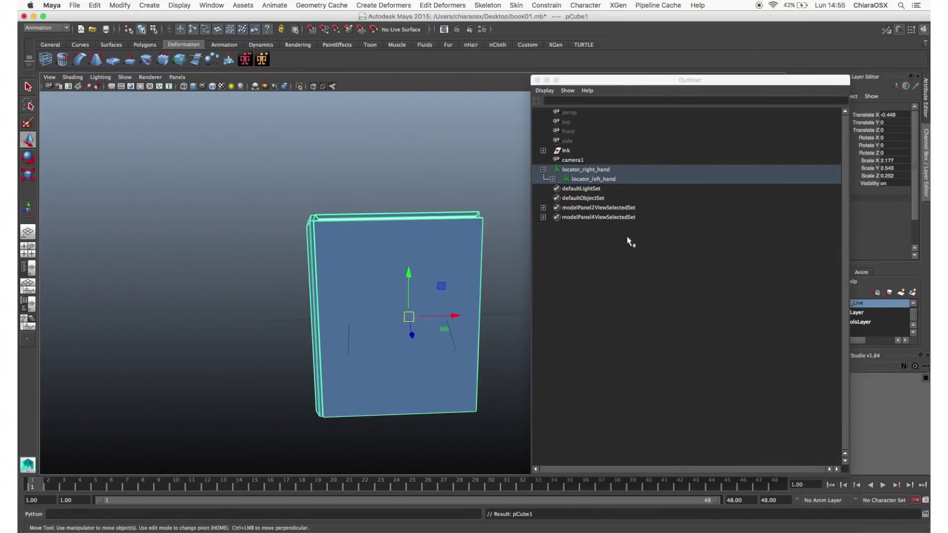
pyautogui.click(553, 179)
# Test-move the book with locator_right_hand and with locator_left_hand, undoing each move
pyautogui.click(583, 170)
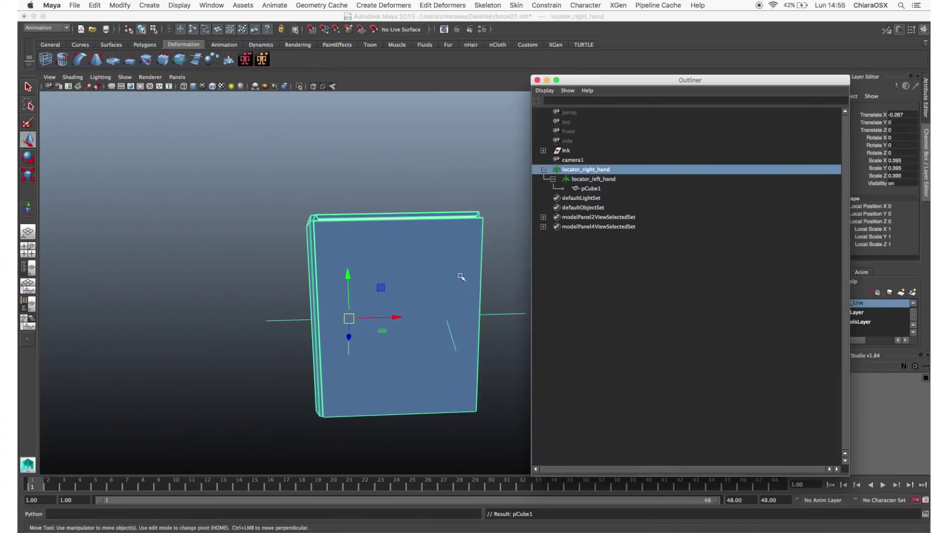
pyautogui.moveTo(440, 248); pyautogui.dragTo(554, 324, button='middle')
pyautogui.press('super+z')
pyautogui.click(606, 180)
pyautogui.hotkey('ctrl', 'z')
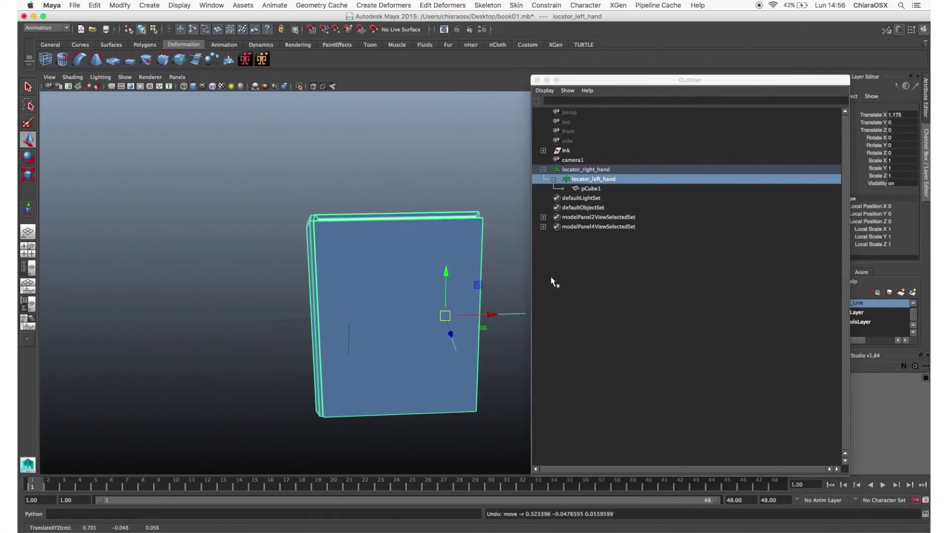
pyautogui.click(459, 179)
pyautogui.click(564, 192)
pyautogui.keyDown('alt'); pyautogui.moveTo(491, 328); pyautogui.dragTo(315, 303, button='right'); pyautogui.keyUp('alt')
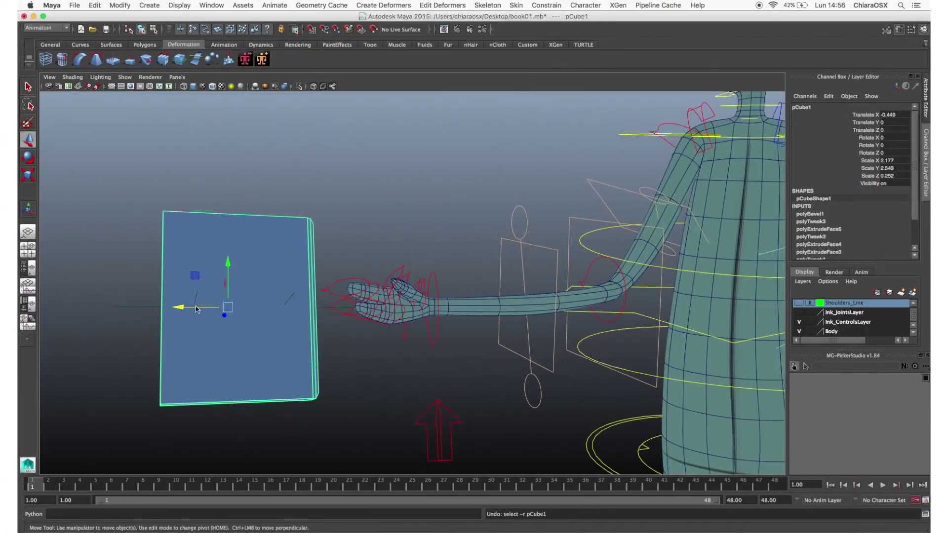
pyautogui.press('super+z')
# Position and rotate locator_right_hand so the book sits in the character's right hand
pyautogui.moveTo(236, 308); pyautogui.dragTo(371, 262)
pyautogui.click(368, 316)
pyautogui.press('super+z')
pyautogui.moveTo(361, 255); pyautogui.dragTo(367, 248)
pyautogui.press('e')
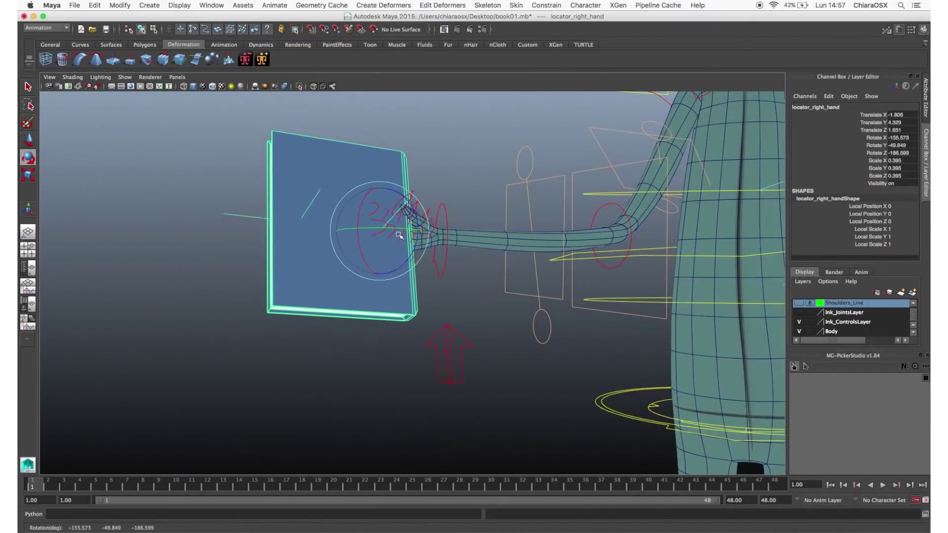
pyautogui.moveTo(383, 212); pyautogui.dragTo(378, 230)
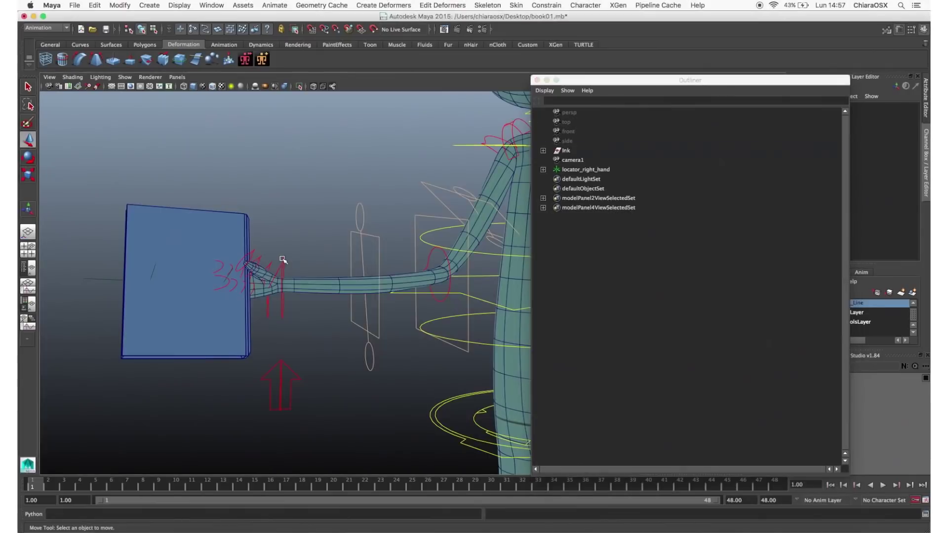
# Parent-constrain locator_right_hand to the right wrist FK control with Maintain offset on and all translate and rotate axes
pyautogui.click(283, 259)
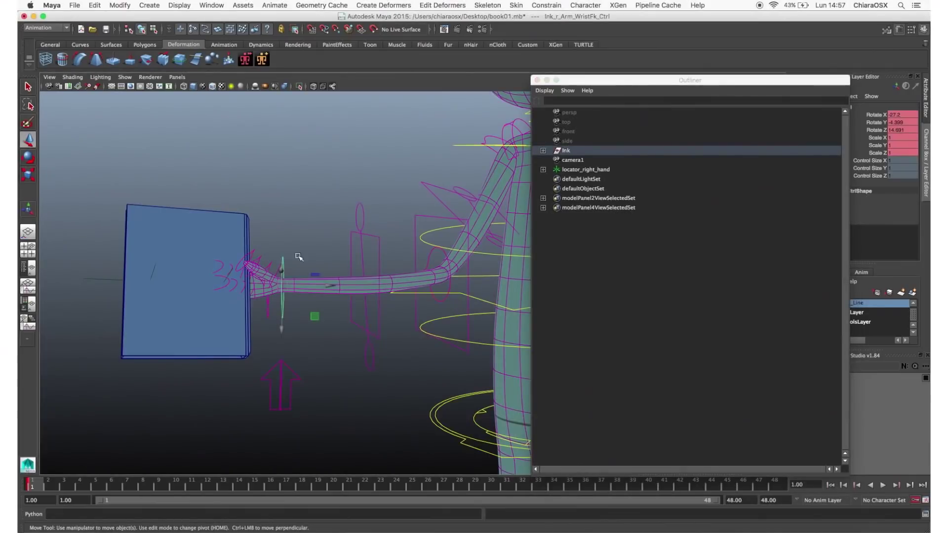
pyautogui.click(543, 170)
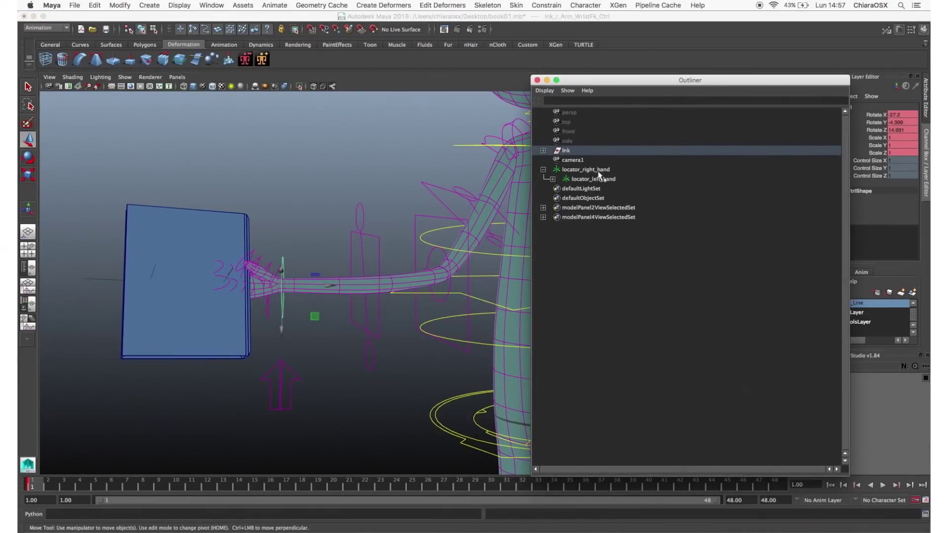
pyautogui.click(598, 170)
pyautogui.click(546, 5)
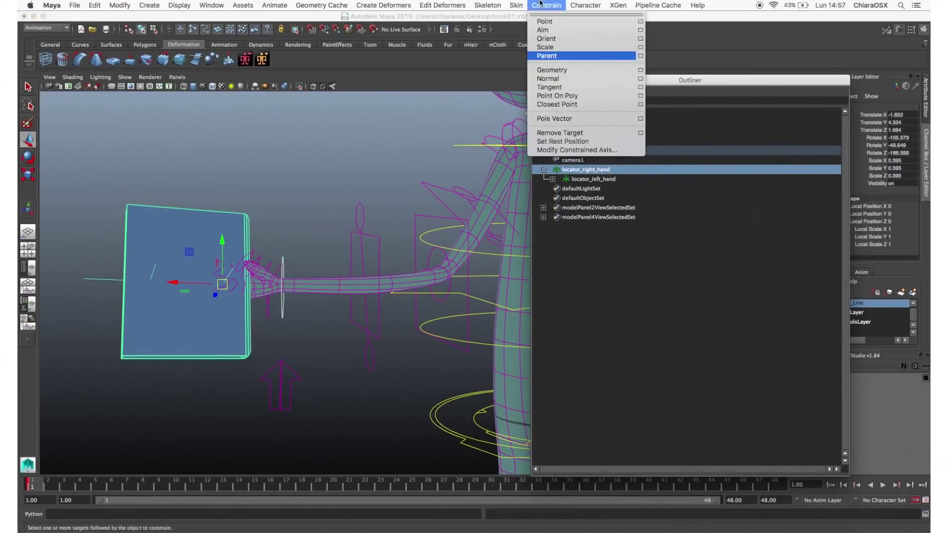
pyautogui.click(642, 56)
pyautogui.click(320, 379)
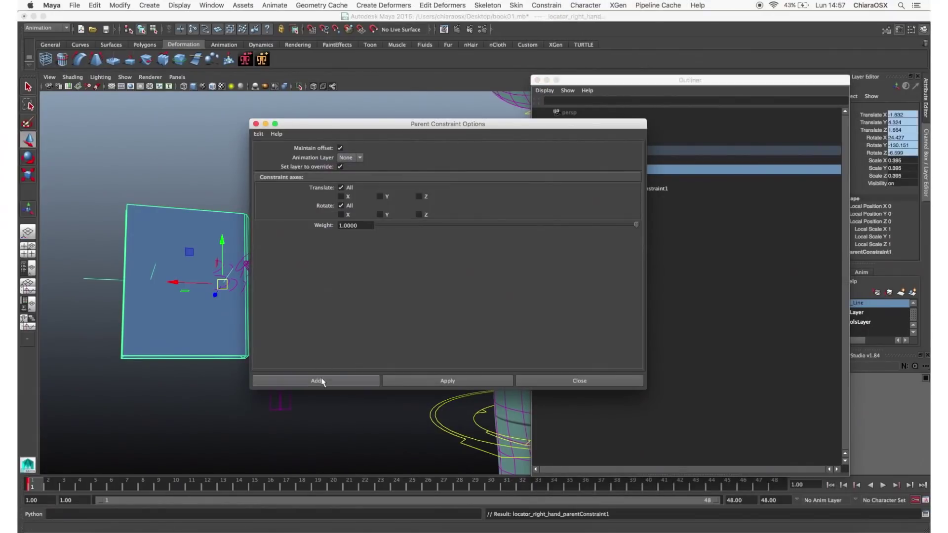
# Rotate the right elbow control to check how the book follows the arm
pyautogui.click(448, 260)
pyautogui.press('e')
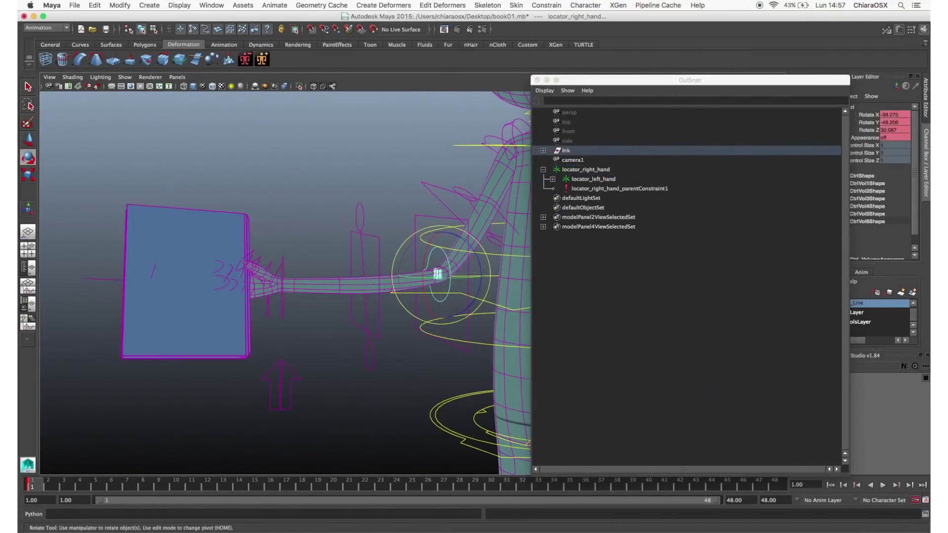
pyautogui.moveTo(431, 278)
pyautogui.mouseDown()
pyautogui.moveTo(455, 282)
pyautogui.moveTo(429, 286)
pyautogui.mouseUp()
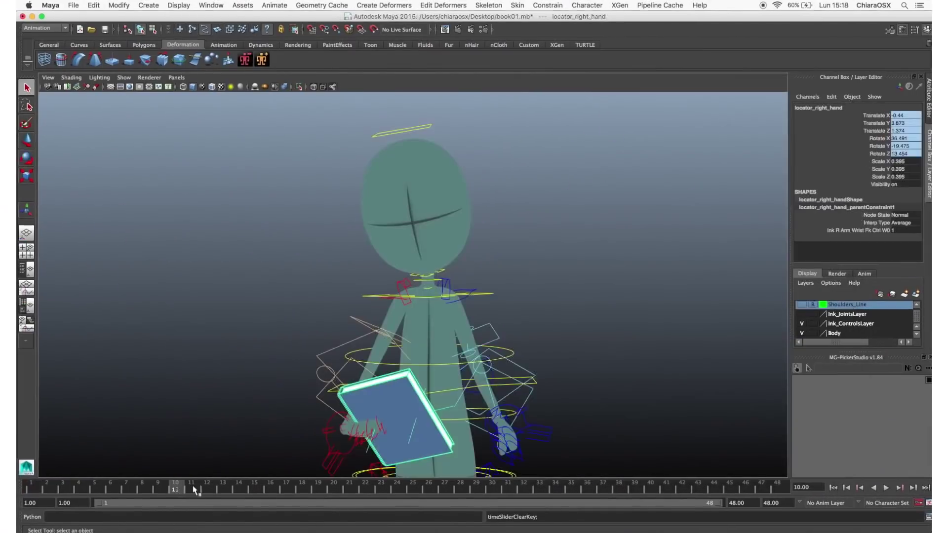
# At frame 11, parent-constrain locator_left_hand to the left wrist FK control
pyautogui.click(197, 488)
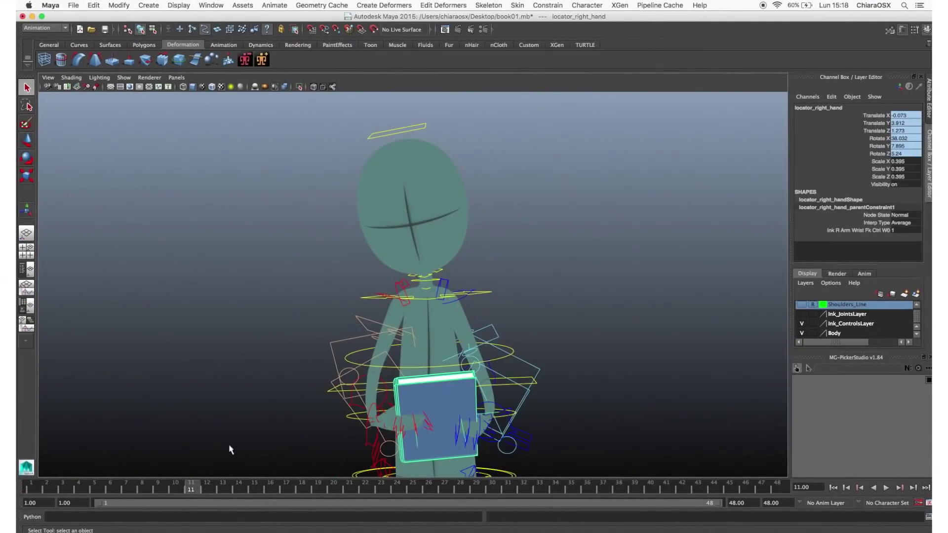
pyautogui.click(429, 450)
pyautogui.click(182, 488)
pyautogui.click(191, 489)
pyautogui.click(463, 428)
pyautogui.click(461, 413)
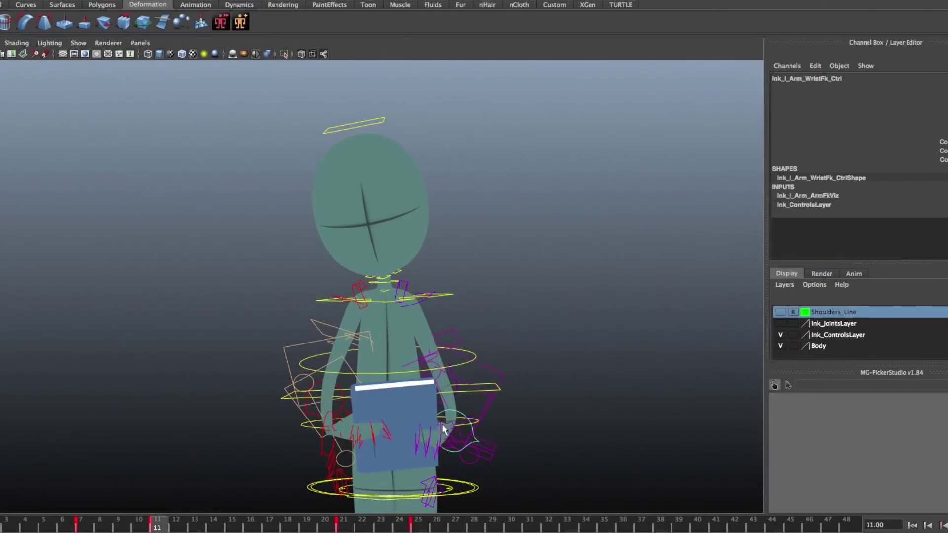
pyautogui.click(424, 437)
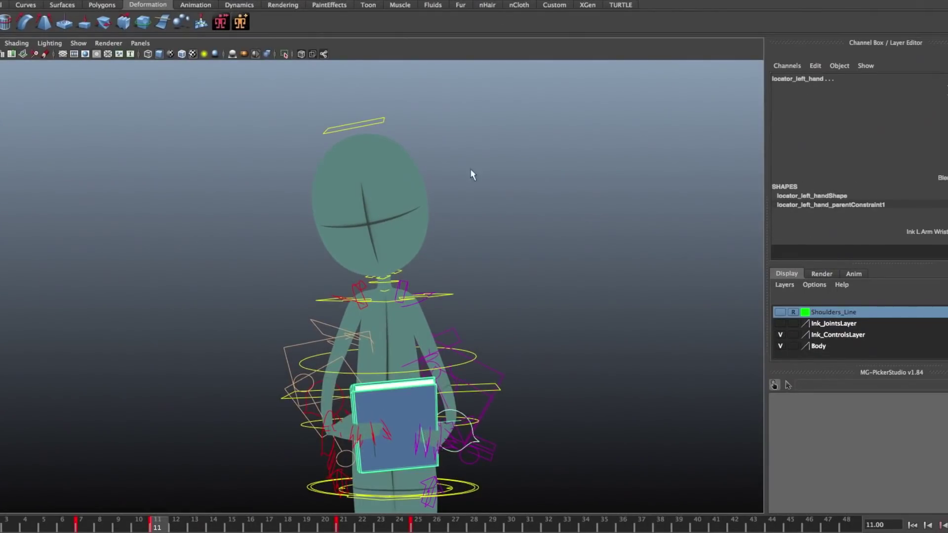
pyautogui.click(567, 1)
pyautogui.click(574, 19)
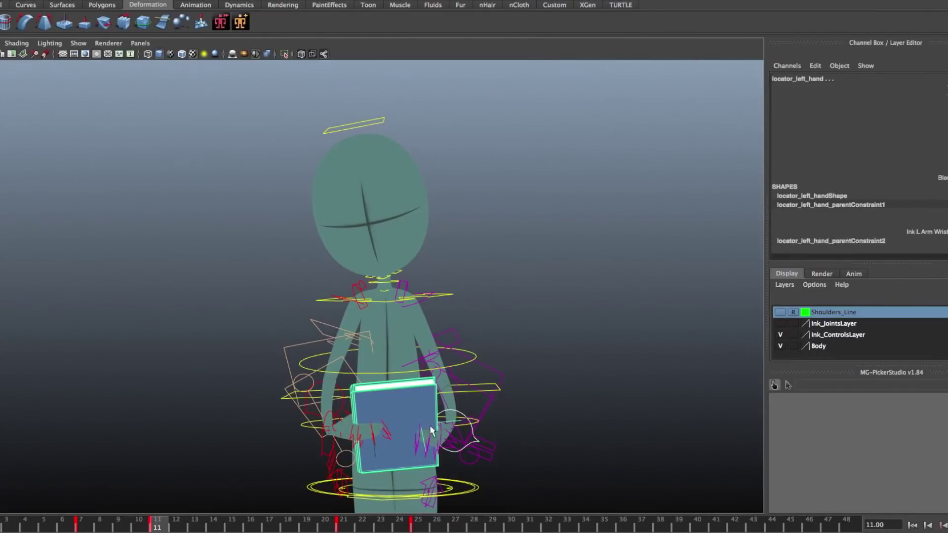
# Key the Blend Parent 1 attribute of locator_left_hand at frame 11
pyautogui.click(428, 432)
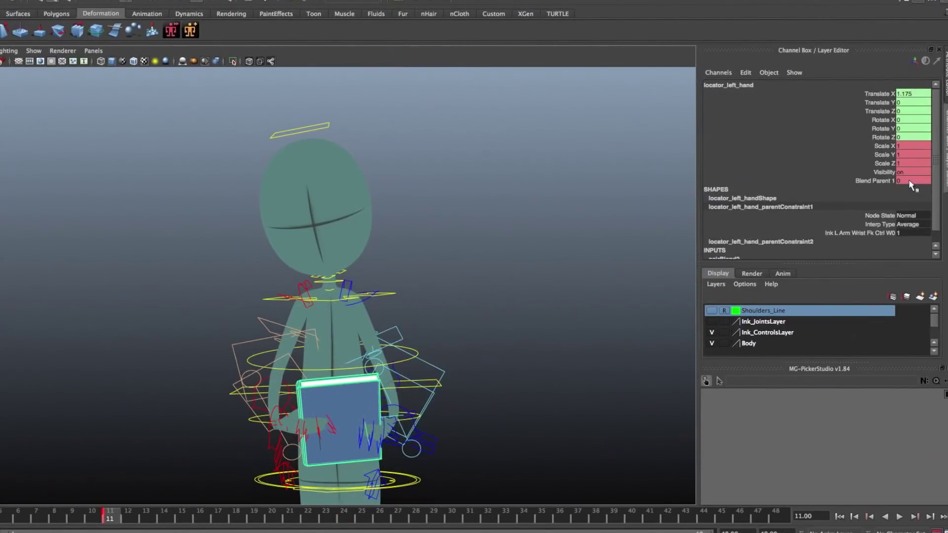
pyautogui.click(873, 181)
pyautogui.rightClick(872, 181)
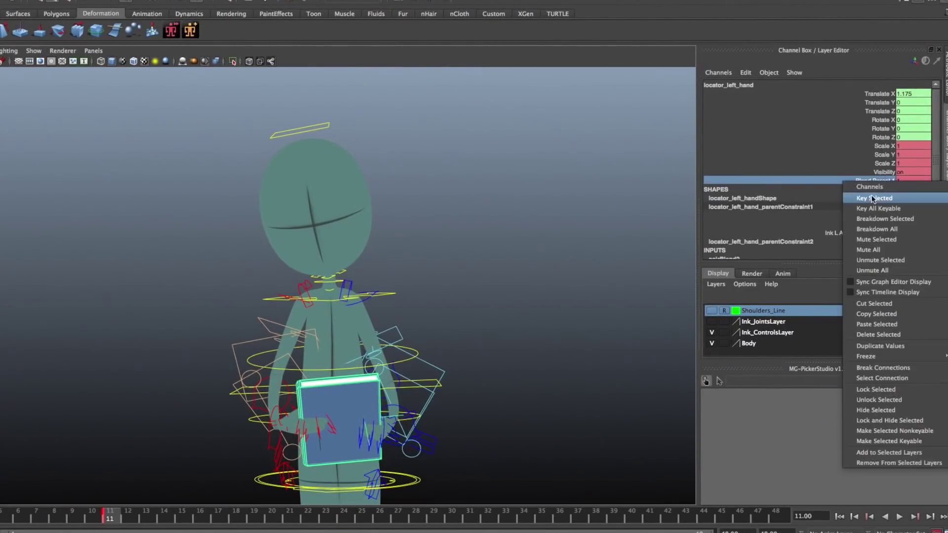
pyautogui.click(873, 198)
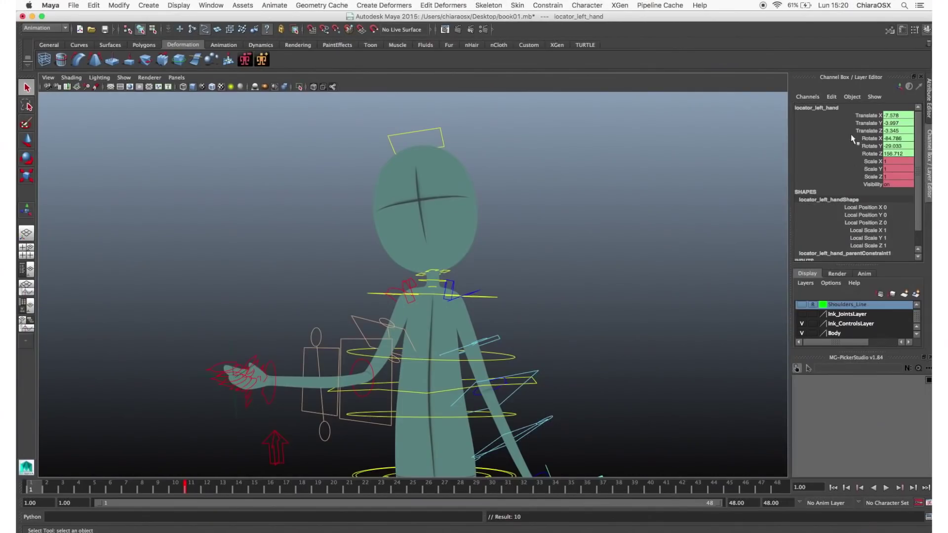
# Open the Outliner, select locator_left_hand_parentConstraint1 under locator_left_hand, and uncover its channel attributes
pyautogui.click(210, 5)
pyautogui.click(212, 78)
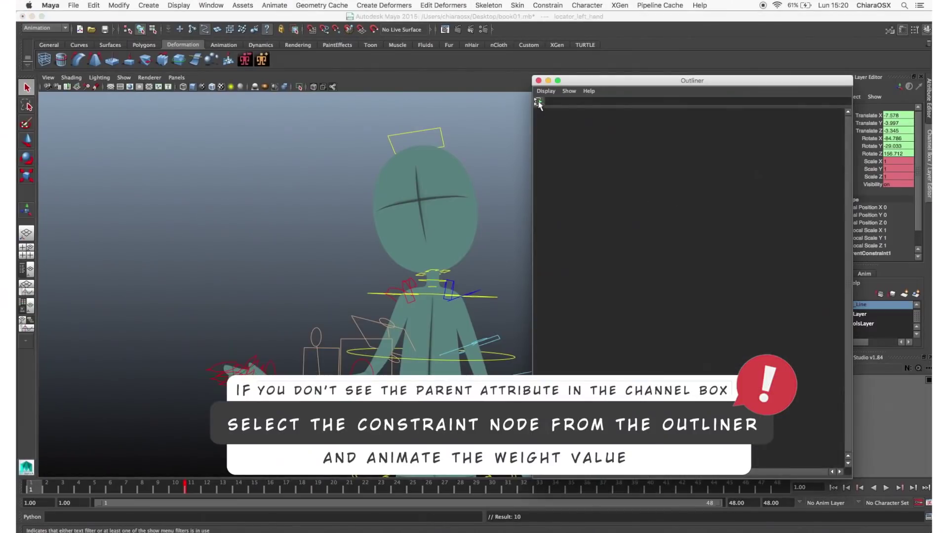
pyautogui.click(545, 170)
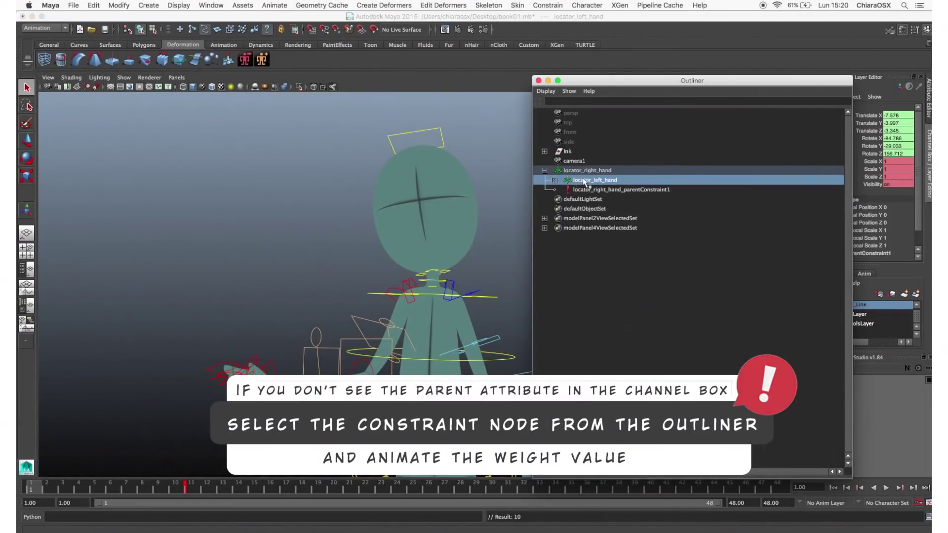
pyautogui.click(554, 180)
pyautogui.click(598, 199)
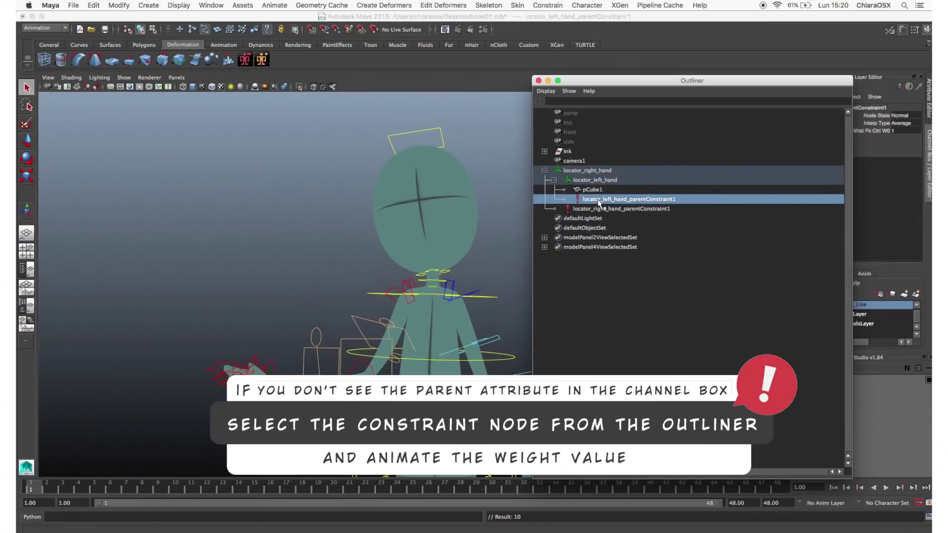
pyautogui.moveTo(675, 80); pyautogui.dragTo(736, 206)
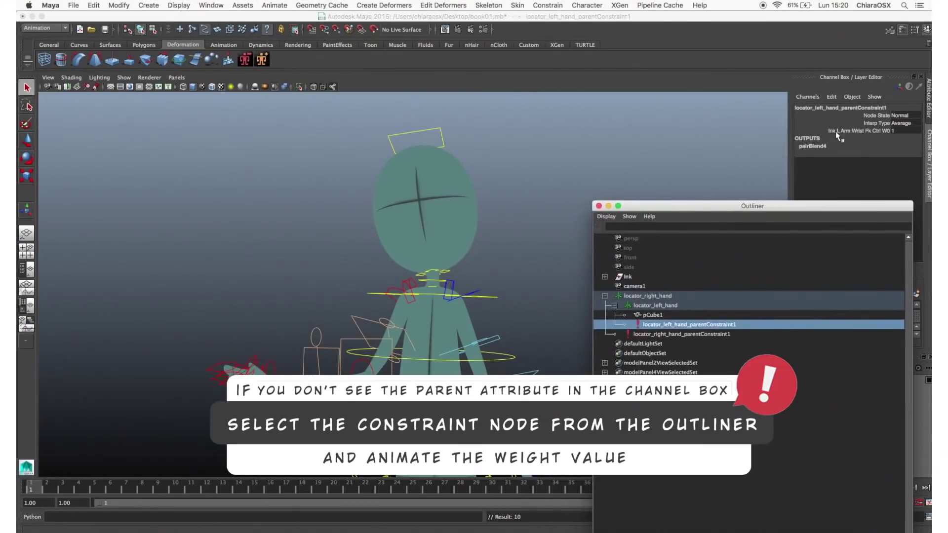
# Key the constraint's Ink L Arm Wrist Fk Ctrl W0 weight at 1 on frame 11 and set it to 0 on frame 10
pyautogui.click(850, 130)
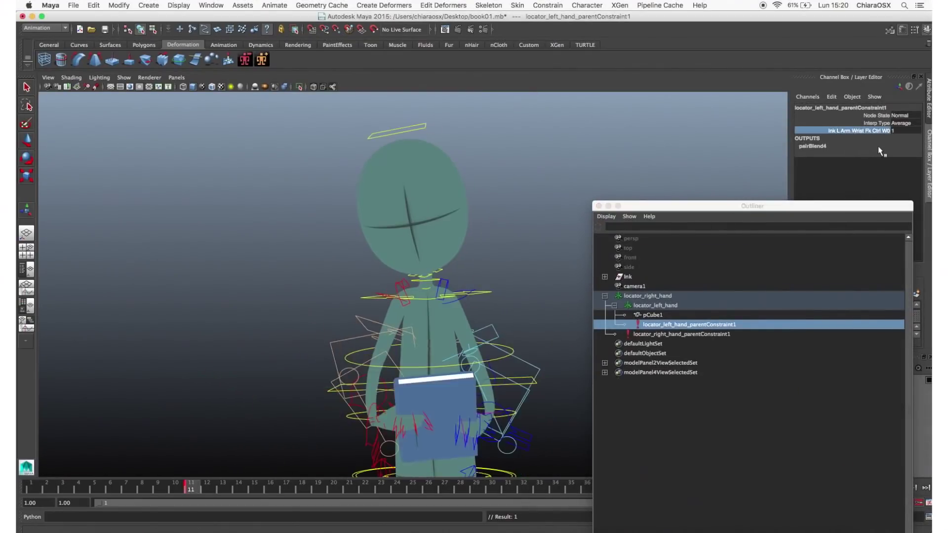
pyautogui.press('s')
pyautogui.click(178, 489)
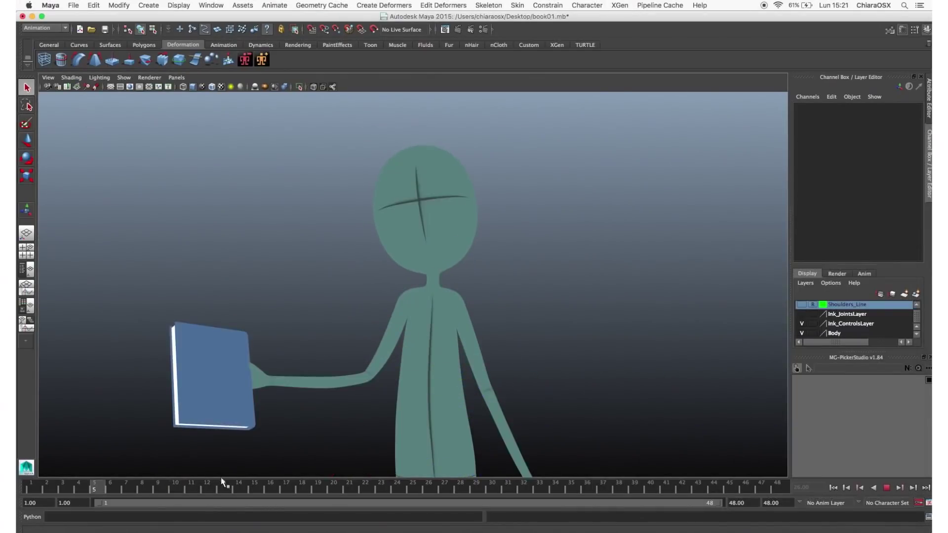
# Scrub through the book hand-over animation, and play back and scrub the hat animation
pyautogui.moveTo(222, 483); pyautogui.dragTo(503, 479)
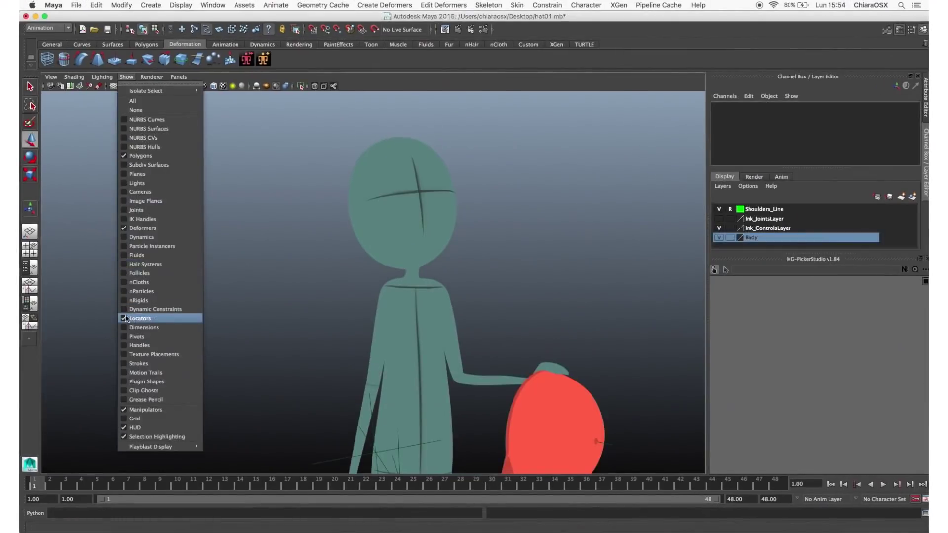
pyautogui.click(128, 315)
pyautogui.hotkey('alt', 'v')
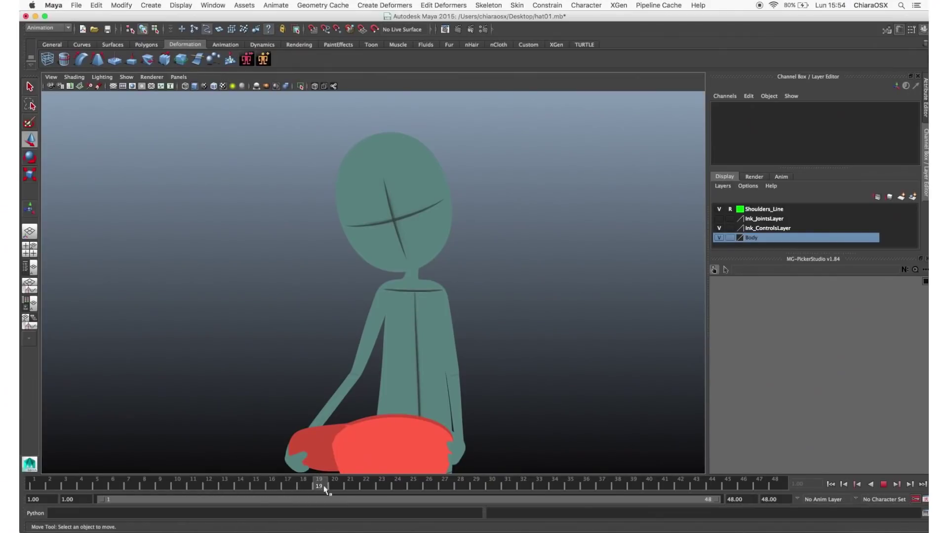
pyautogui.moveTo(409, 486); pyautogui.dragTo(542, 492)
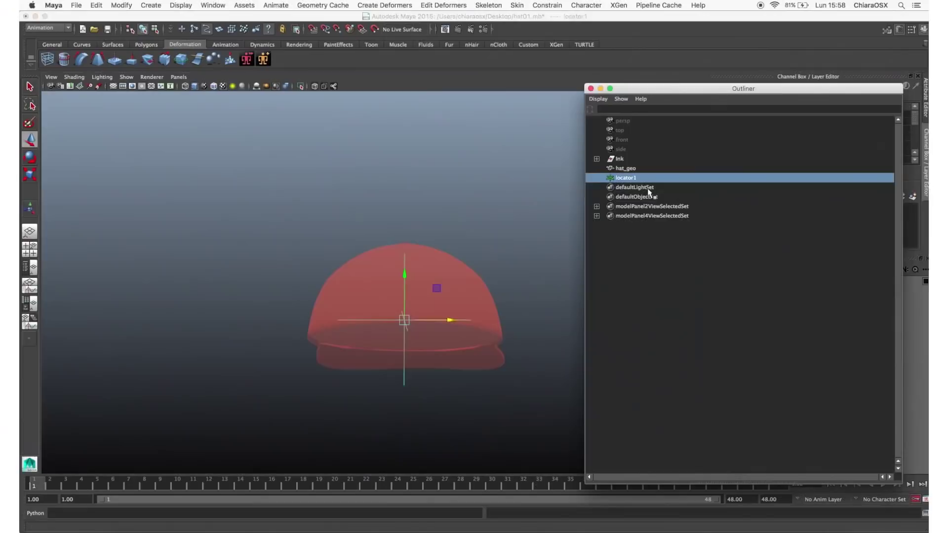
# Duplicate the hat's locator1 twice and rename the original locator as locator_left_hand
pyautogui.hotkey('ctrl', 'd')
pyautogui.hotkey('ctrl', 'd')
pyautogui.click(650, 179)
pyautogui.doubleClick(651, 178)
pyautogui.press('Right')
pyautogui.press('BackSpace')
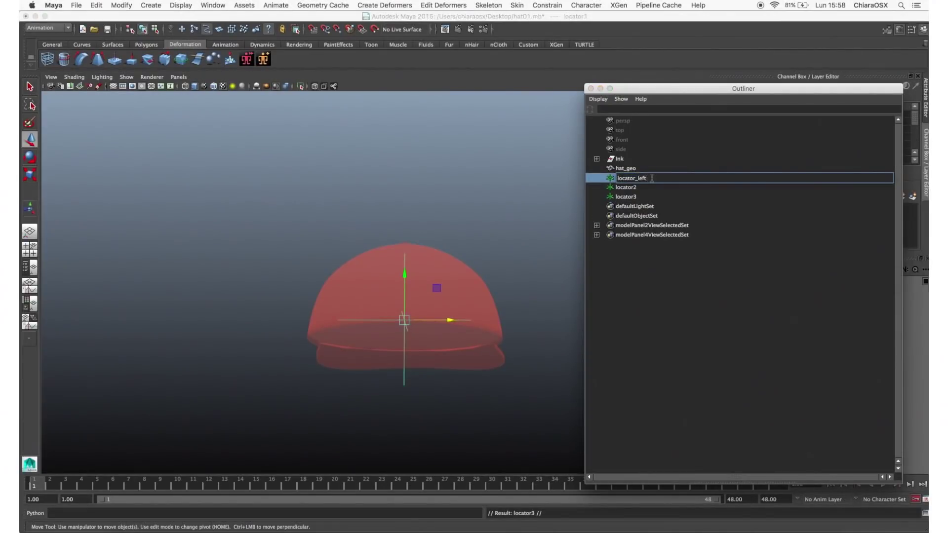
# Rename locator2 as locator_right_hand and locator3 as locator_head
pyautogui.doubleClick(654, 188)
pyautogui.press('Right')
pyautogui.press('BackSpace')
pyautogui.write('_right_hand')
pyautogui.press('Return')
pyautogui.doubleClick(648, 197)
pyautogui.press('Right')
pyautogui.press('BackSpace')
pyautogui.write('_head')
pyautogui.press('Return')
# Parent locator_right_hand under locator_left_hand, and locator_head under locator_right_hand
pyautogui.click(649, 189)
pyautogui.click(654, 189)
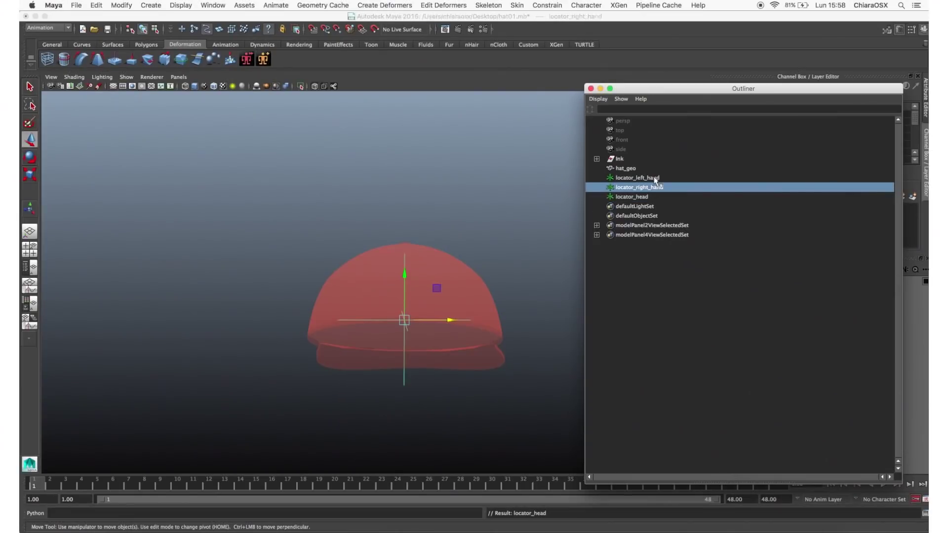
pyautogui.keyDown('shift'); pyautogui.click(655, 179); pyautogui.keyUp('shift')
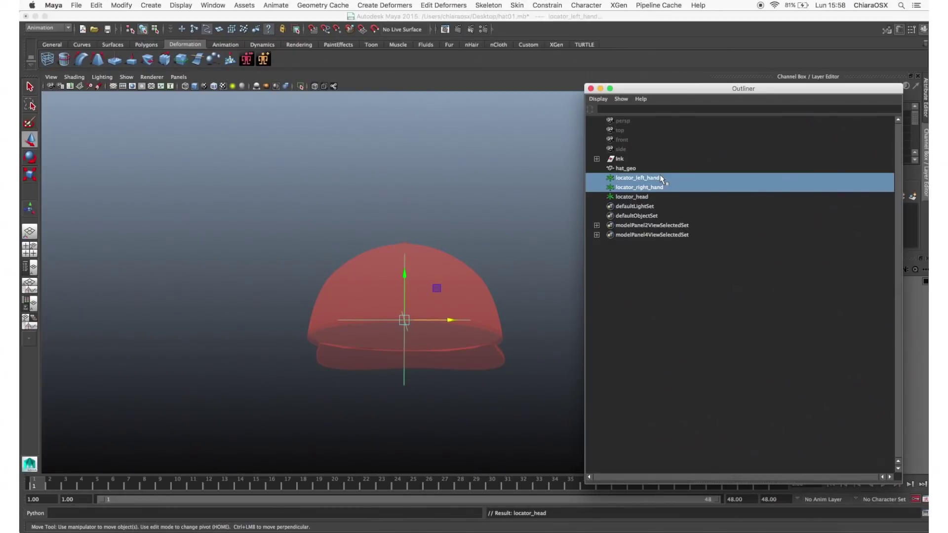
pyautogui.press('p')
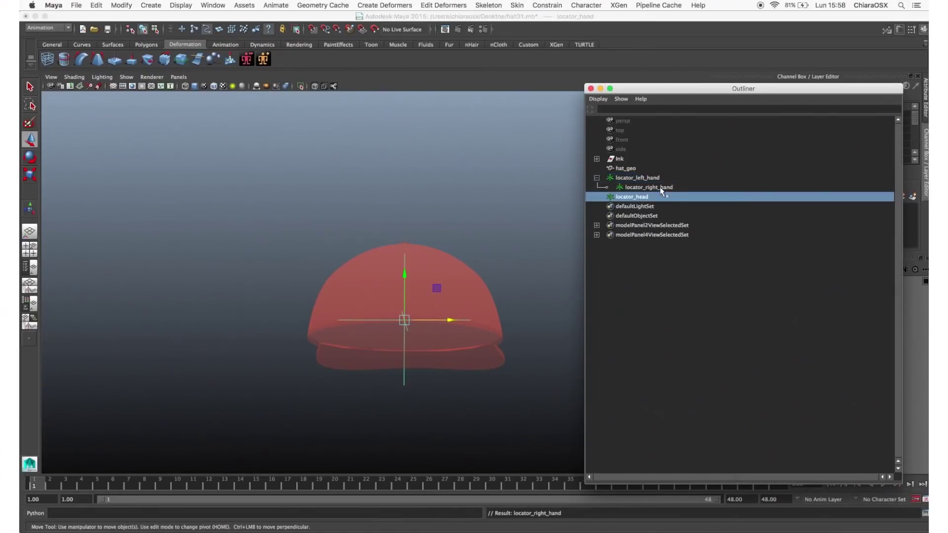
pyautogui.keyDown('shift'); pyautogui.click(661, 189); pyautogui.keyUp('shift')
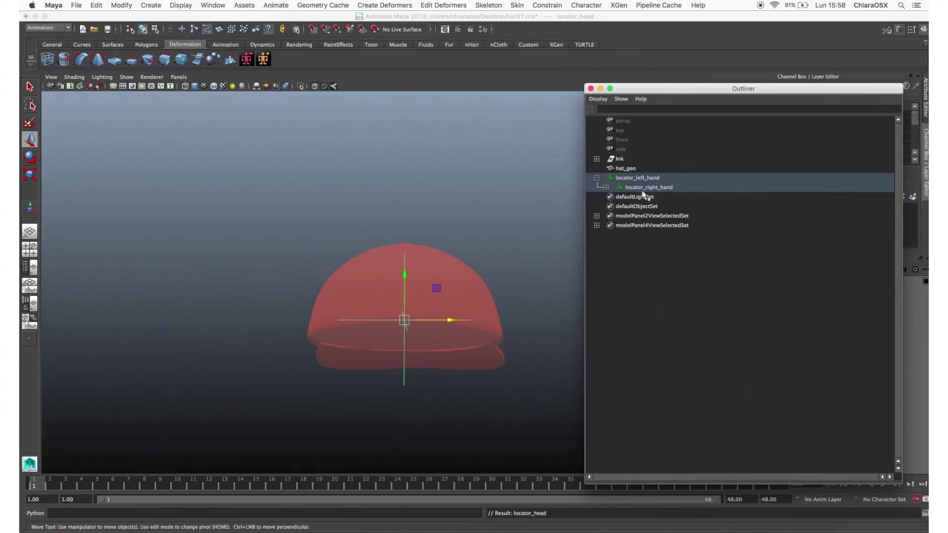
# Parent locator_head under locator_right_hand, and hat_geo under locator_head
pyautogui.press('p')
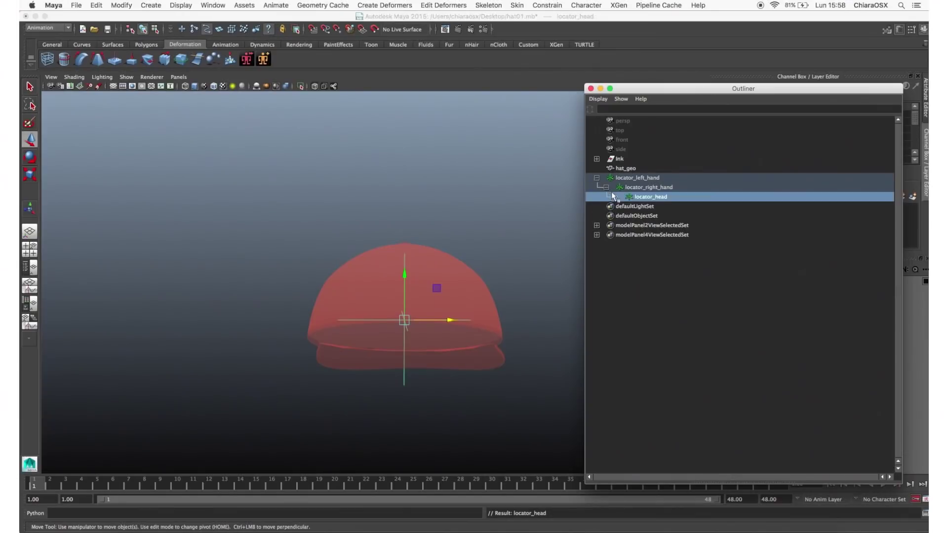
pyautogui.click(630, 169)
pyautogui.keyDown('ctrl'); pyautogui.click(653, 197); pyautogui.keyUp('ctrl')
pyautogui.press('p')
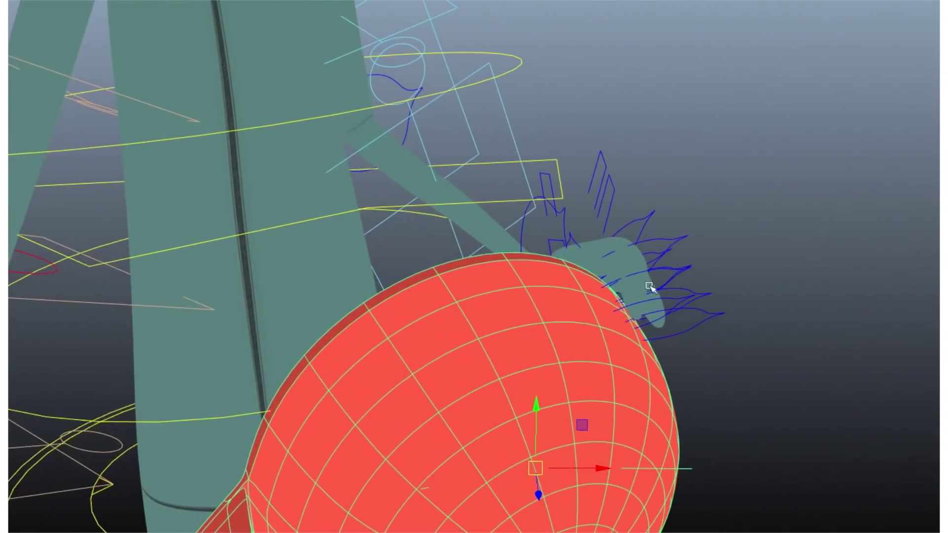
pyautogui.moveTo(549, 417); pyautogui.dragTo(562, 409, button='middle')
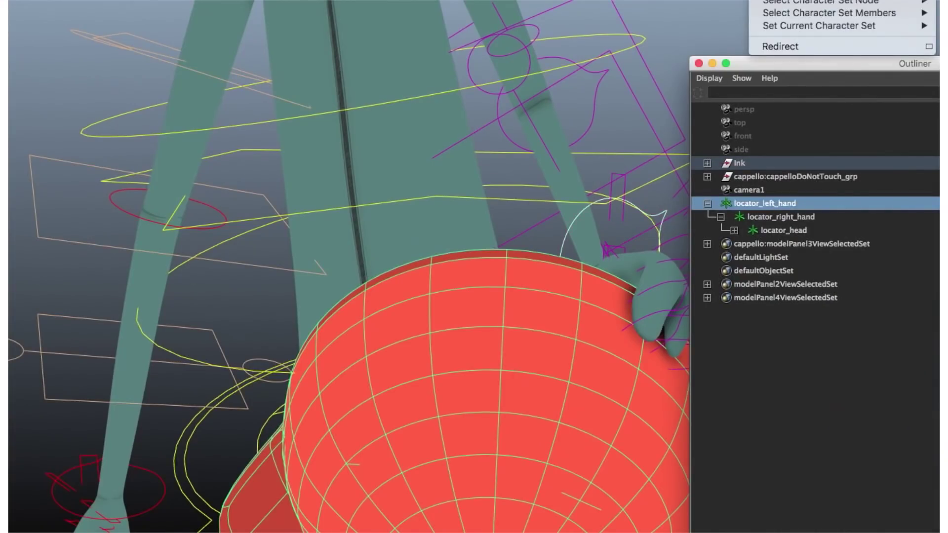
# Parent-constrain locator_left_hand to the left wrist FK control with maintained offset, and set its Blend Parent 1 to 0 at frame 9
pyautogui.click(854, 0)
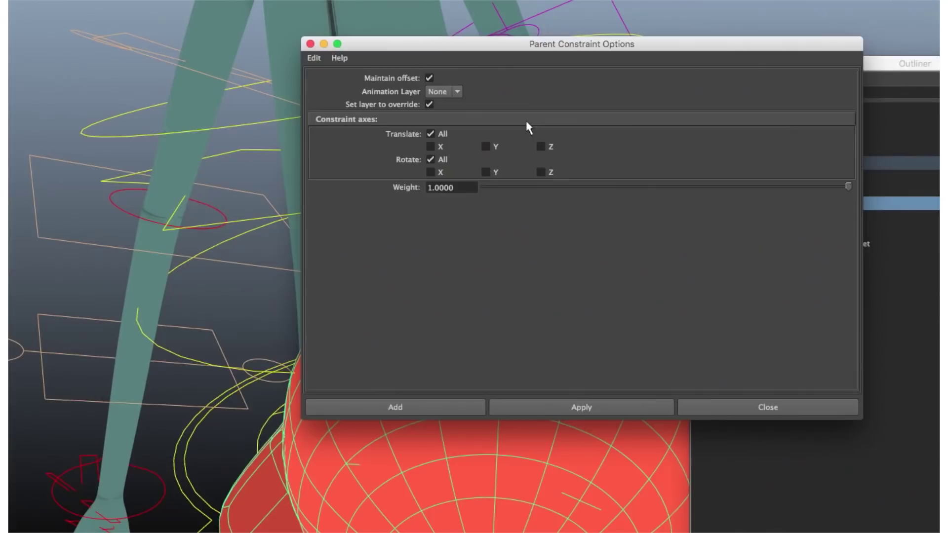
pyautogui.click(390, 407)
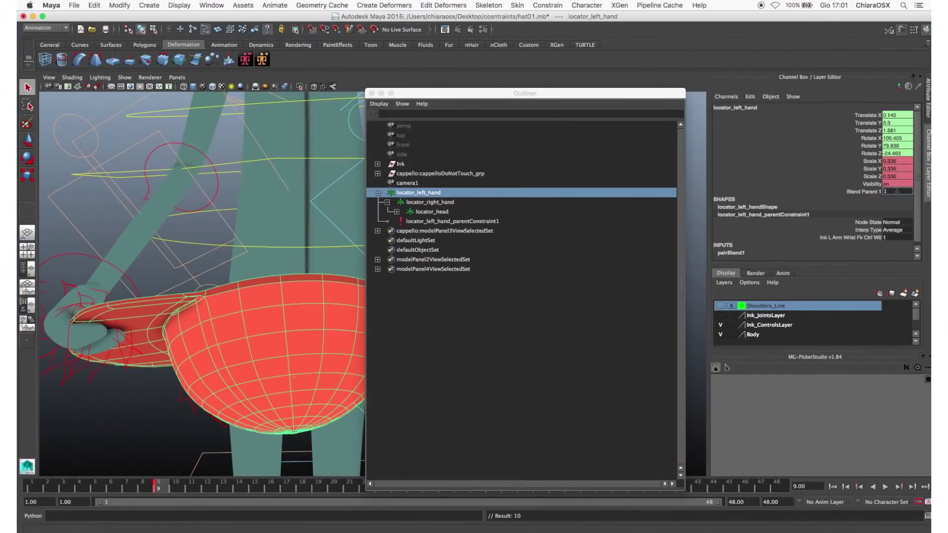
pyautogui.press('Return')
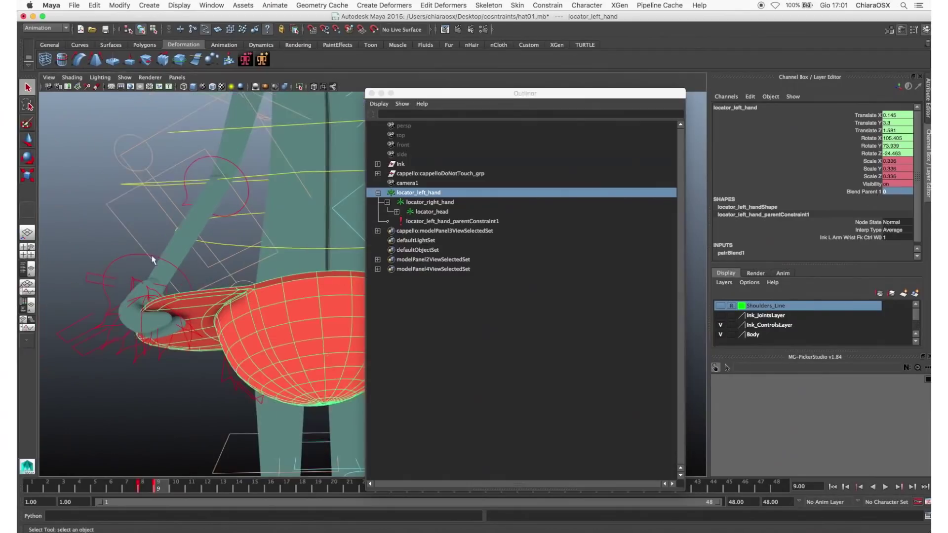
# Add locator_right_hand to the wrist control selection and open the Parent constraint options
pyautogui.click(430, 202)
pyautogui.click(555, 6)
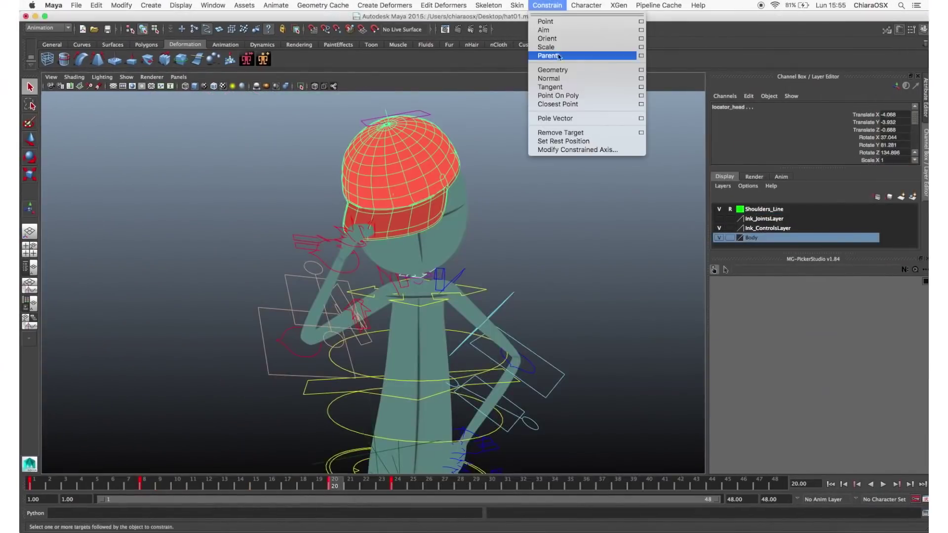
pyautogui.click(641, 56)
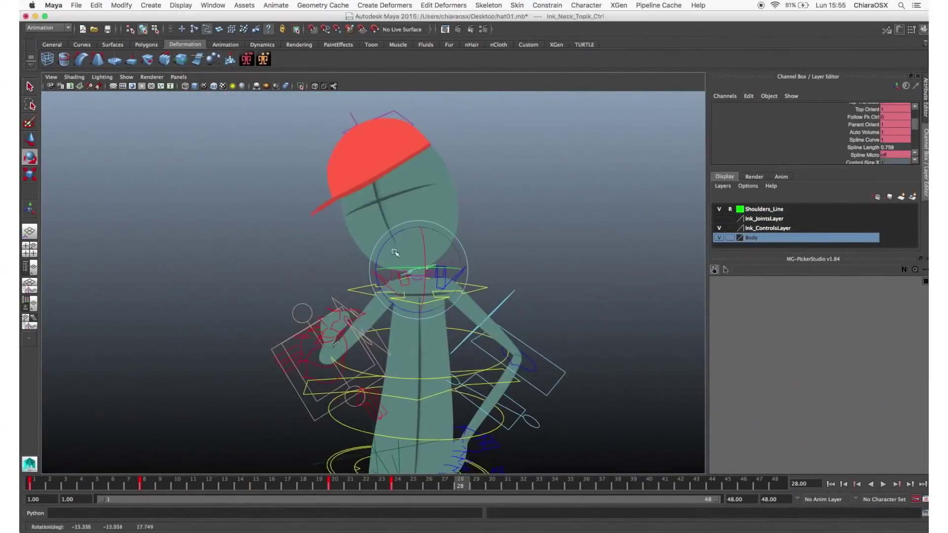
pyautogui.moveTo(401, 265)
pyautogui.mouseDown()
pyautogui.moveTo(405, 249)
pyautogui.moveTo(402, 269)
pyautogui.mouseUp()
pyautogui.press('s')
pyautogui.hotkey('ctrl', 'z')
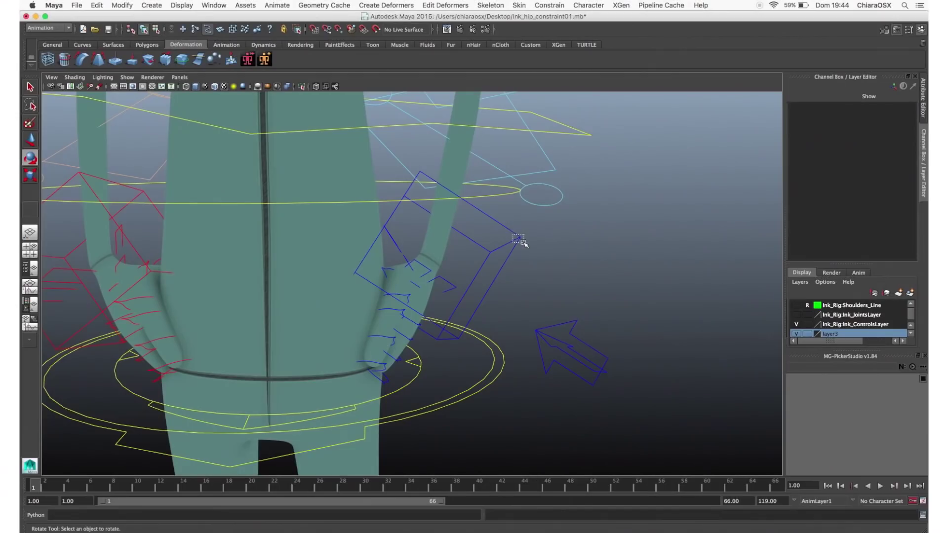
# Break the connections on all translate and rotate channels of the left wrist IK control
pyautogui.click(518, 240)
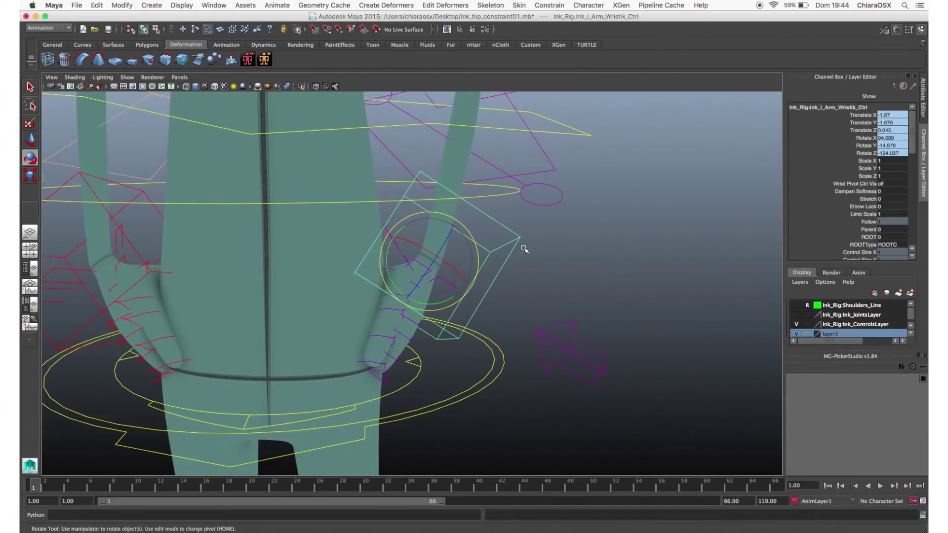
pyautogui.press('w')
pyautogui.press('q')
pyautogui.moveTo(851, 115); pyautogui.dragTo(860, 154)
pyautogui.rightClick(849, 153)
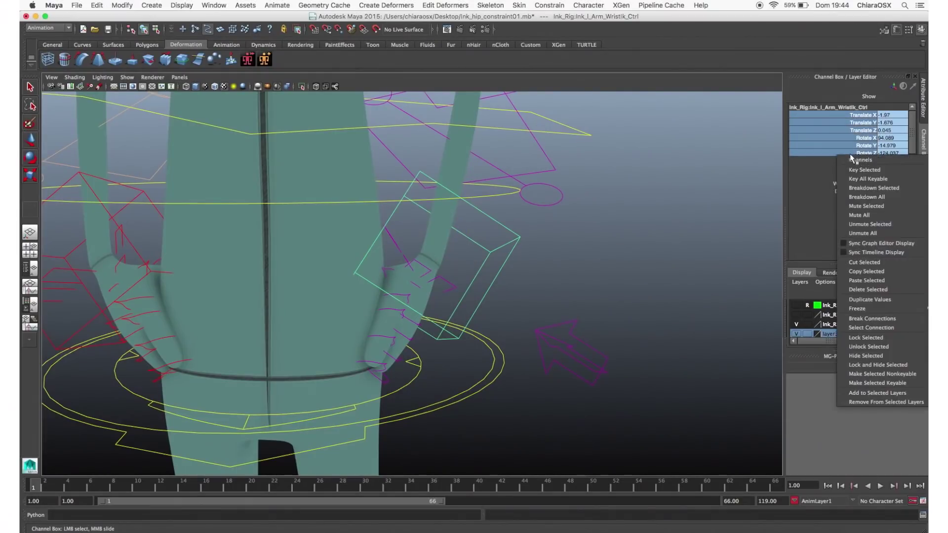
pyautogui.click(903, 323)
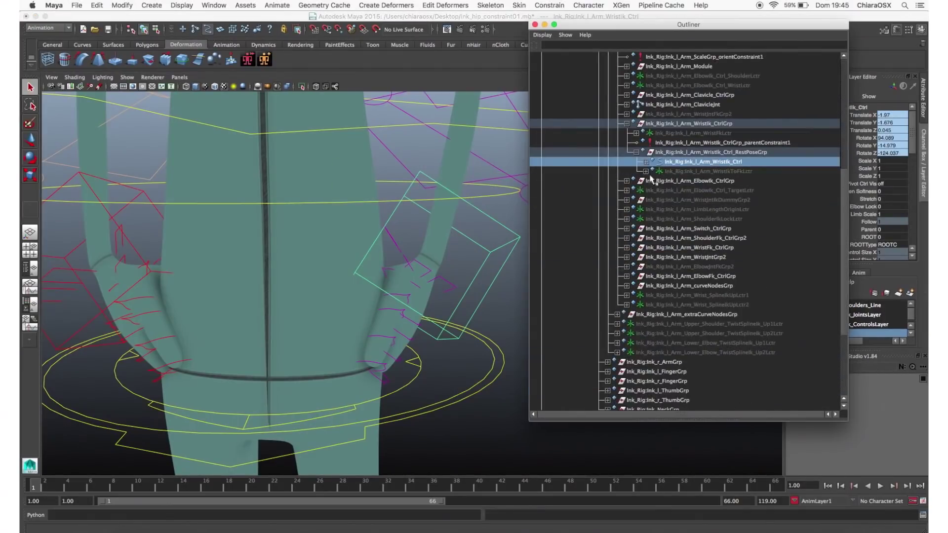
# Delete Ink_l_Arm_WristIk_Ctrl_parentConstraint1 from under the left wrist IK control in the Outliner
pyautogui.click(646, 162)
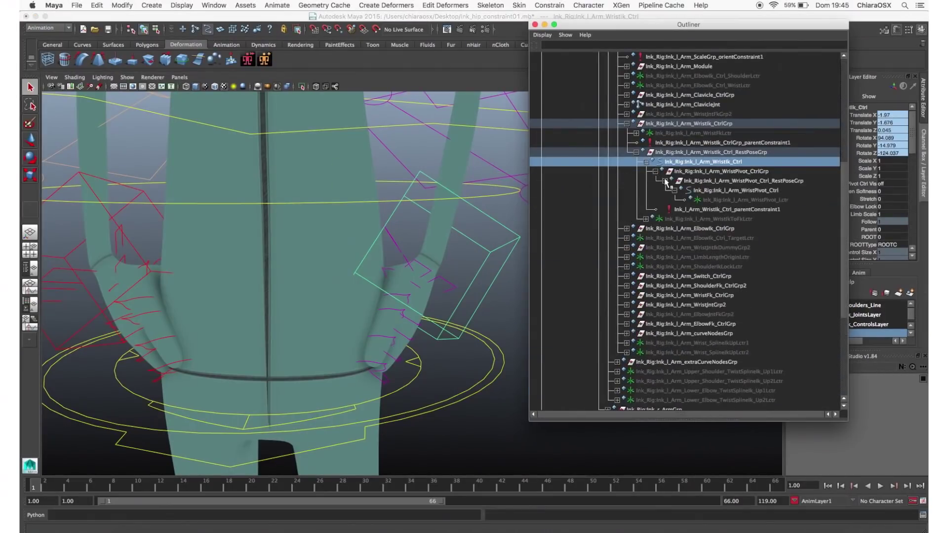
pyautogui.click(726, 209)
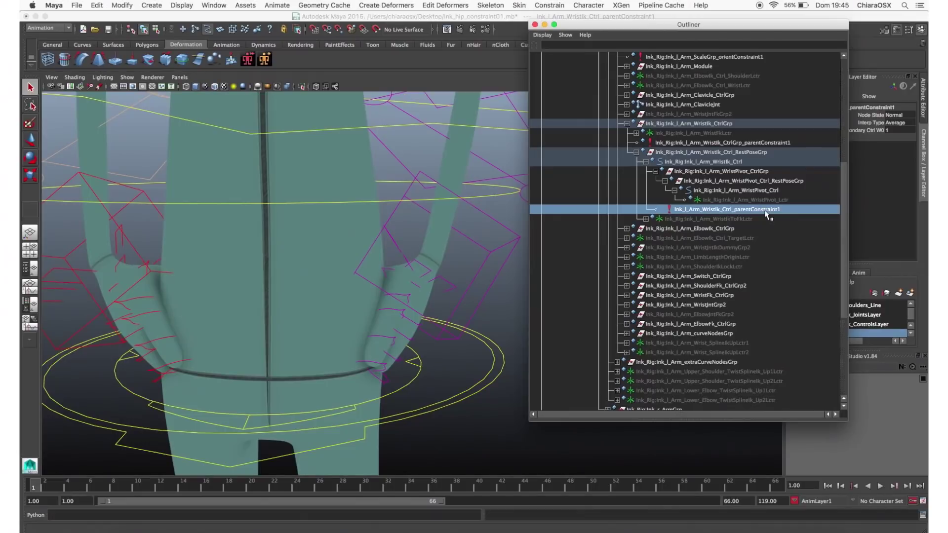
pyautogui.press('Delete')
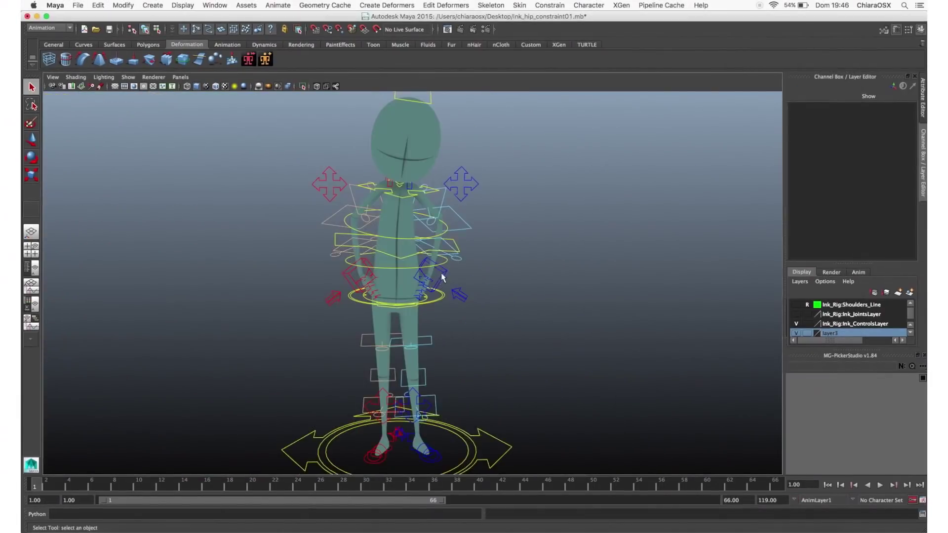
# Bake the animation channels of the left wrist IK control in the Graph Editor, then close the editor
pyautogui.click(444, 277)
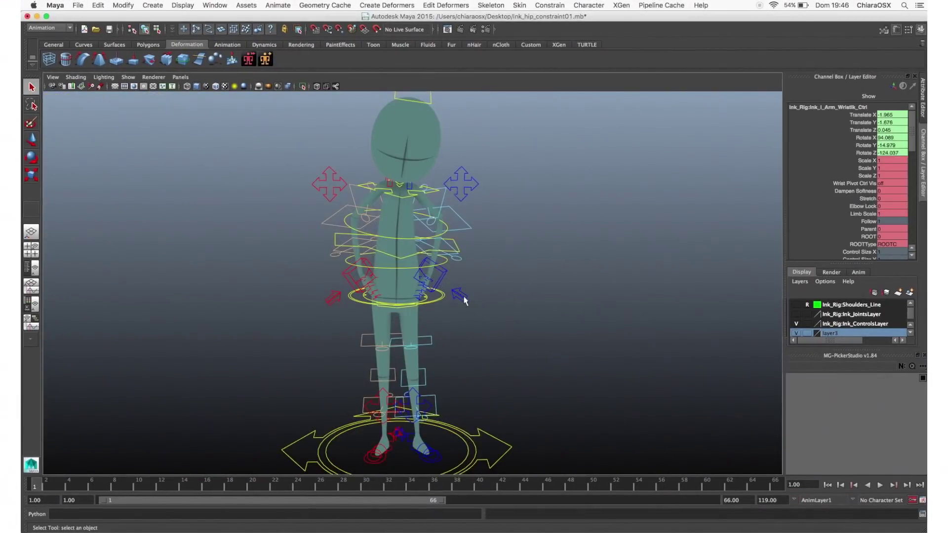
pyautogui.click(214, 6)
pyautogui.moveTo(276, 40)
pyautogui.click(368, 45)
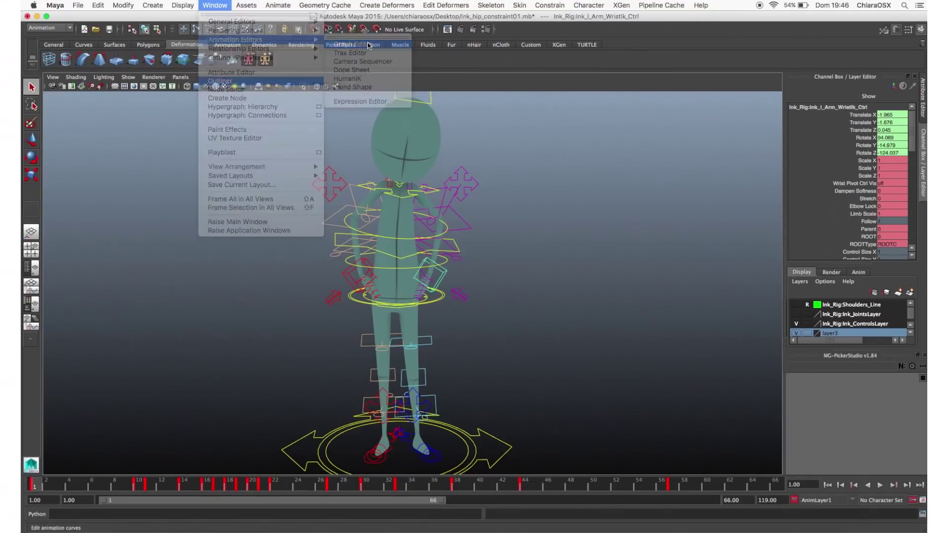
pyautogui.click(98, 49)
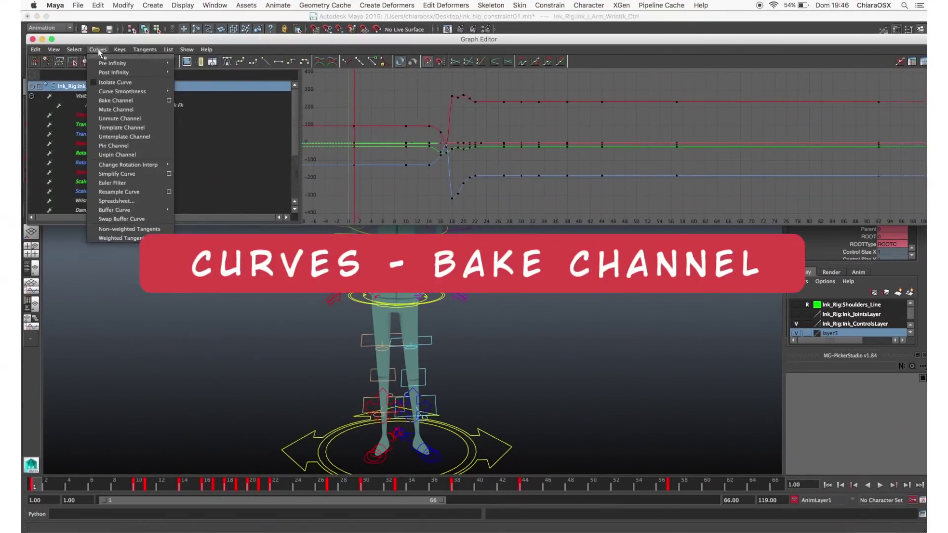
pyautogui.click(107, 102)
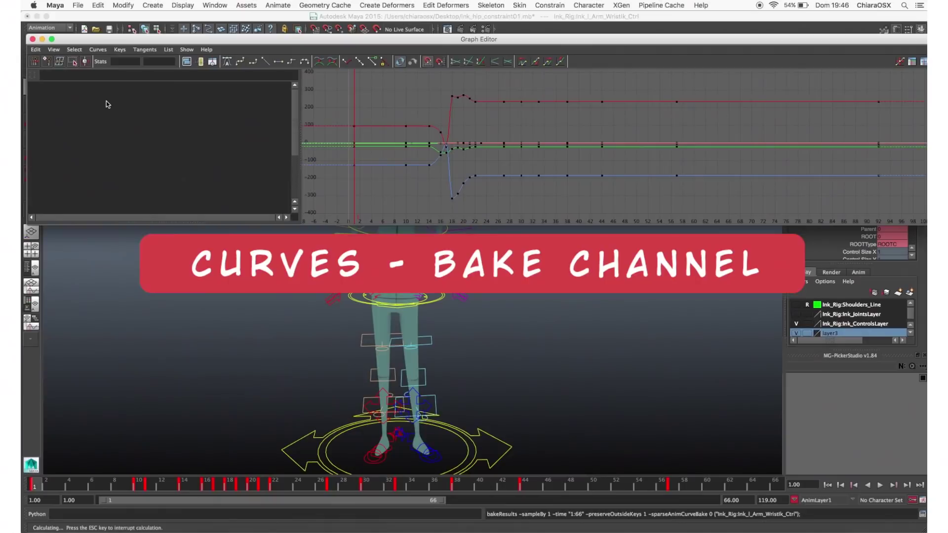
pyautogui.click(32, 39)
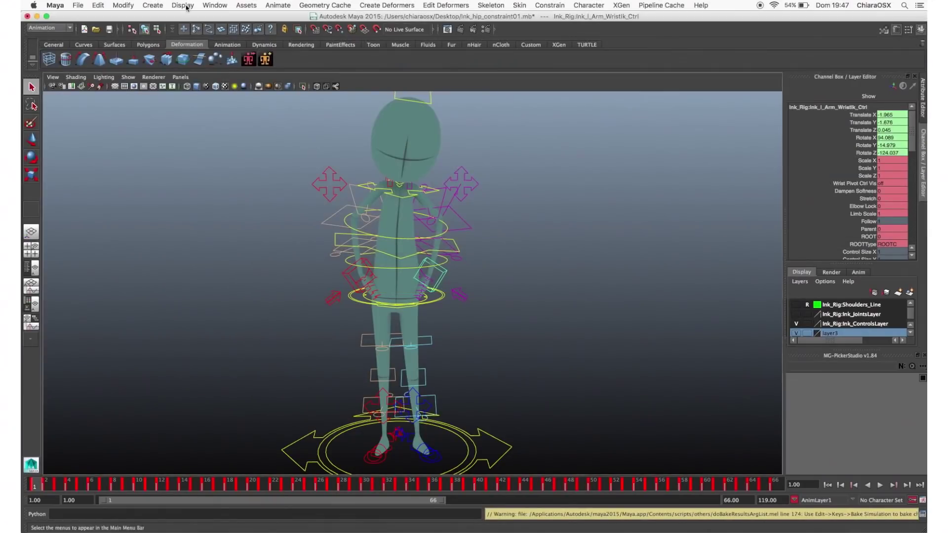
# Expand the left wrist IK control in the Outliner and select its parentConstraint1 node
pyautogui.click(213, 5)
pyautogui.click(223, 86)
pyautogui.press('f')
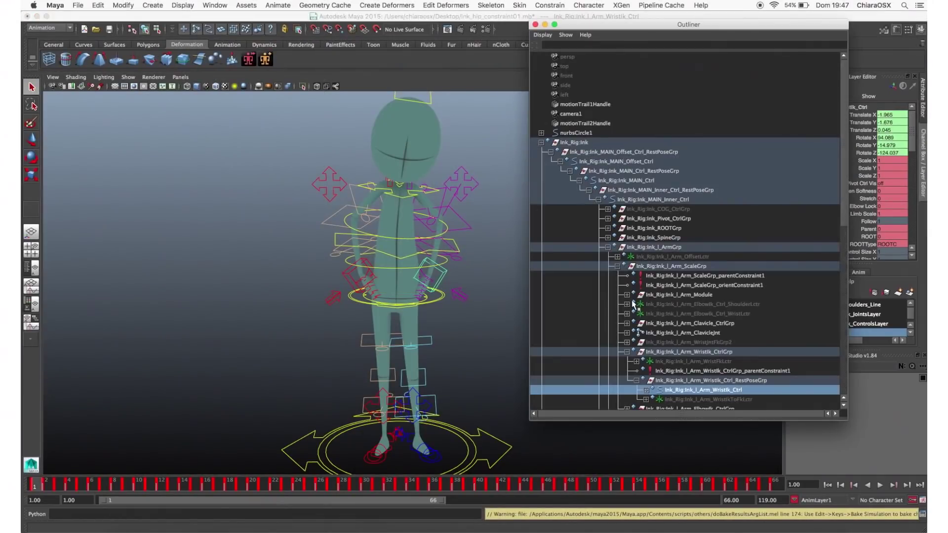
pyautogui.keyDown('shift'); pyautogui.click(647, 391); pyautogui.keyUp('shift')
pyautogui.scroll(-8, 710, 275)
pyautogui.click(711, 209)
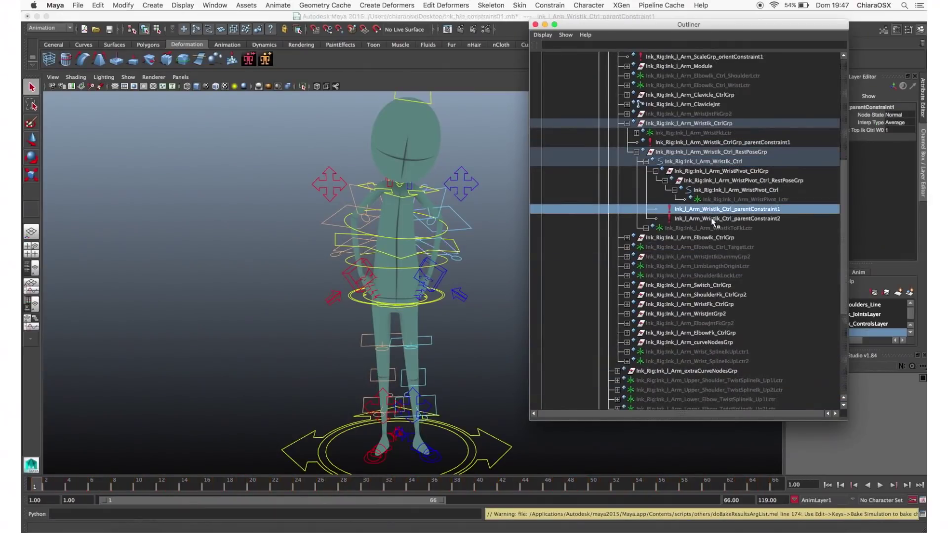